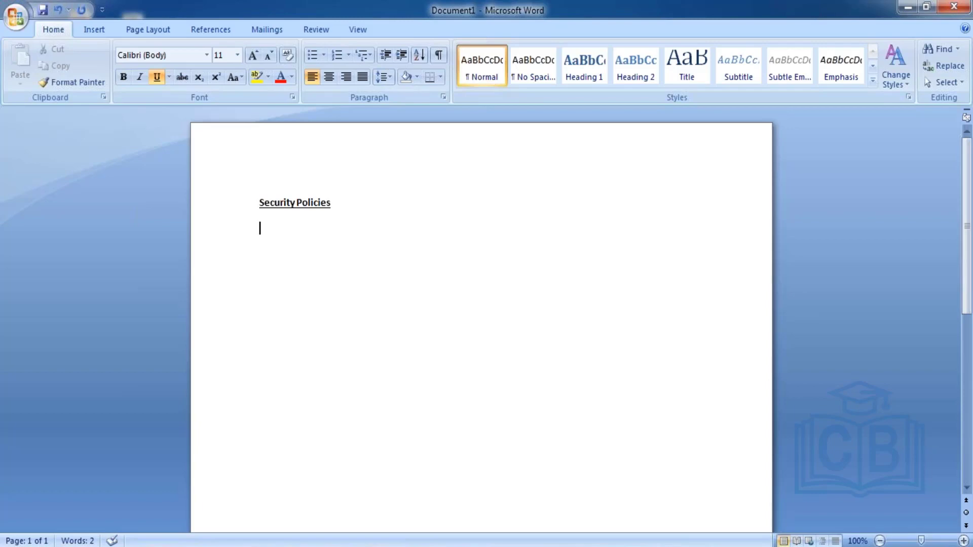
Add a plain, non-bold, non-underlined 'Domain Security Policy' line and start 'Business Security' below it
key(ctrl+b)
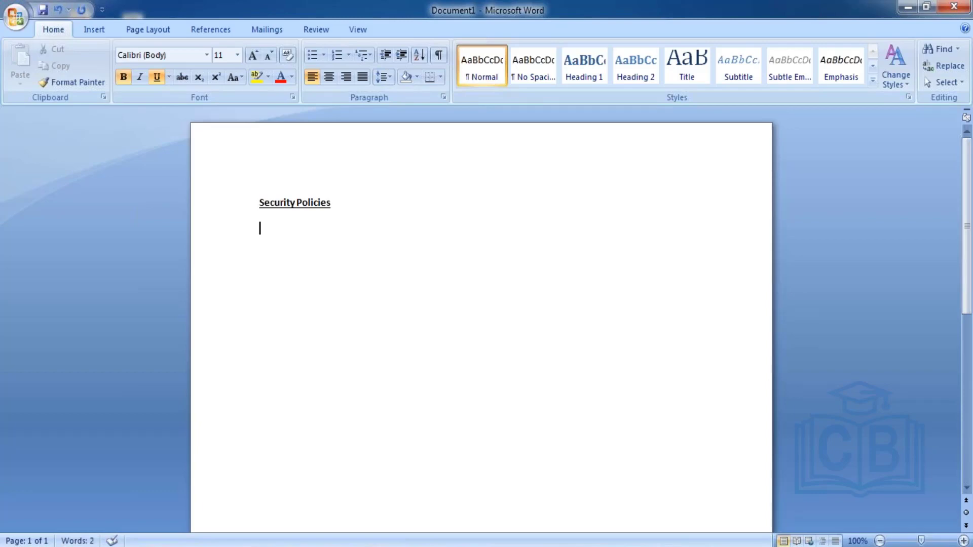
text(D)
key(BackSpace)
key(ctrl+b)
key(ctrl+u)
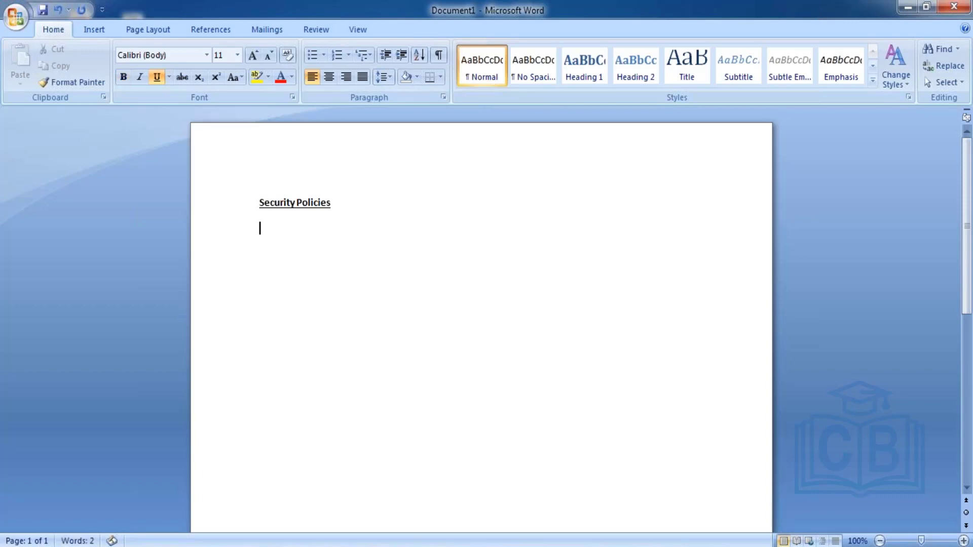
text(Domain Secu)
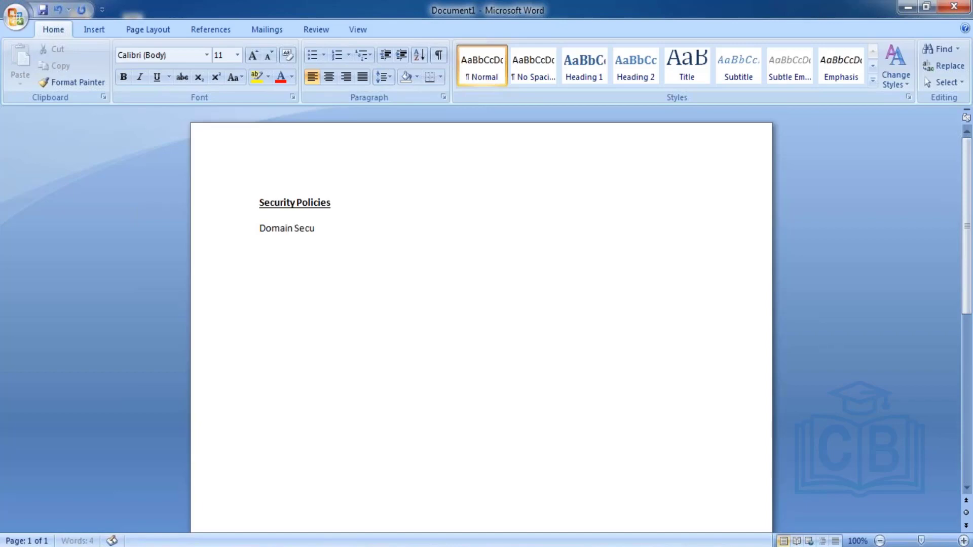
text(rity Policy)
key(Return)
key(Return)
key(Return)
text(Business)
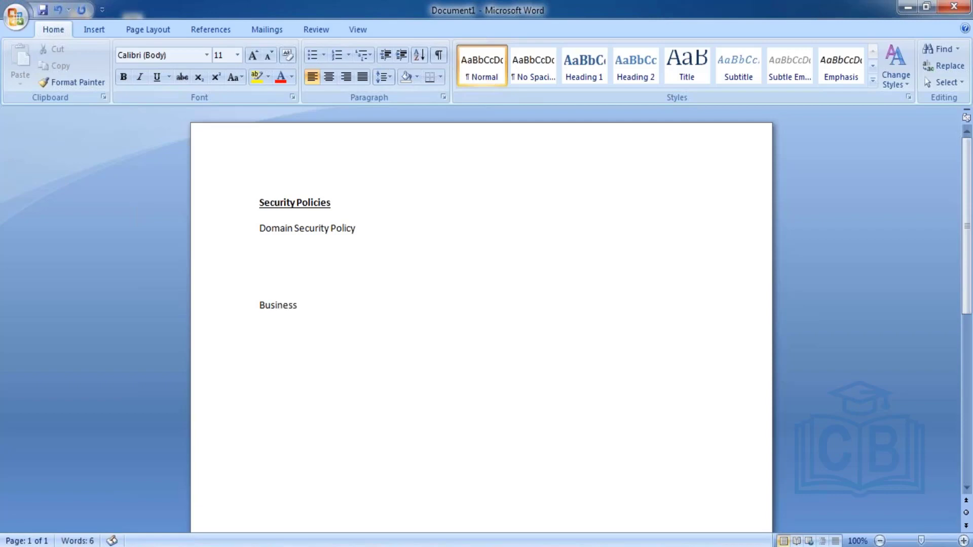
text( Security)
Complete the lines as 'Business Security Policy' and 'Domain Security Policy - To view or modify'
click(331, 203)
click(358, 305)
text(Policy)
click(379, 227)
text(- To v)
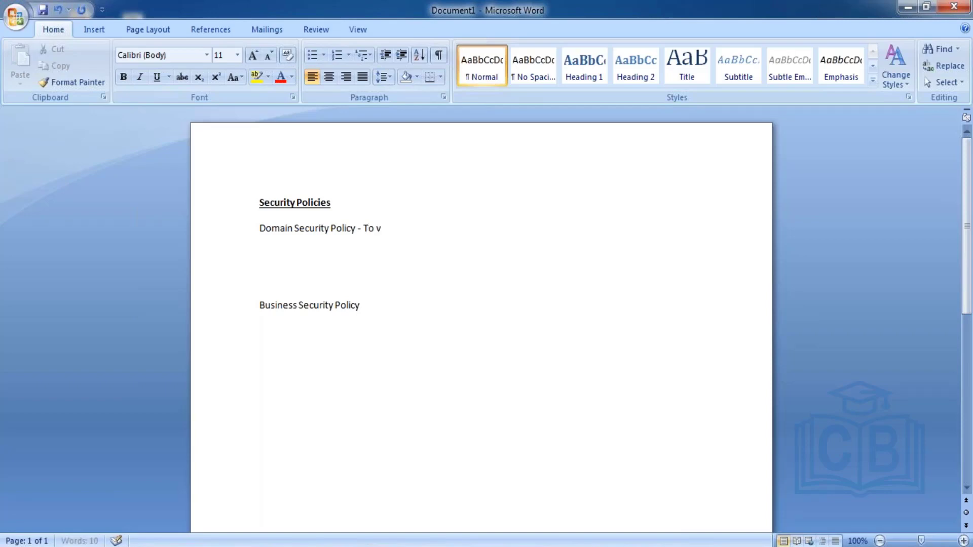
text(iew)
text(or modify)
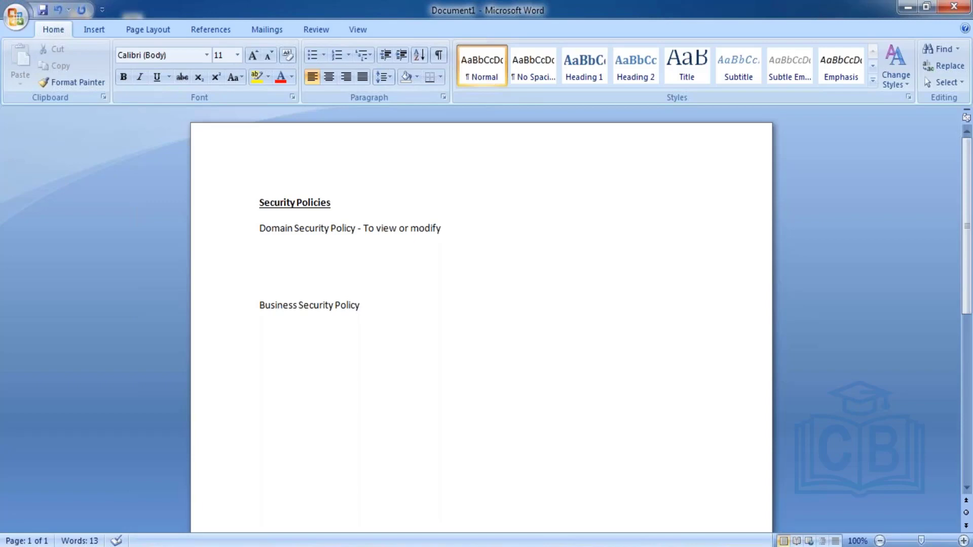
Append '- Approve, Rescind, Correct' to the Business Security Policy line, correcting the 'Rescnd' typo
click(374, 305)
text(- Approve, Rescnd)
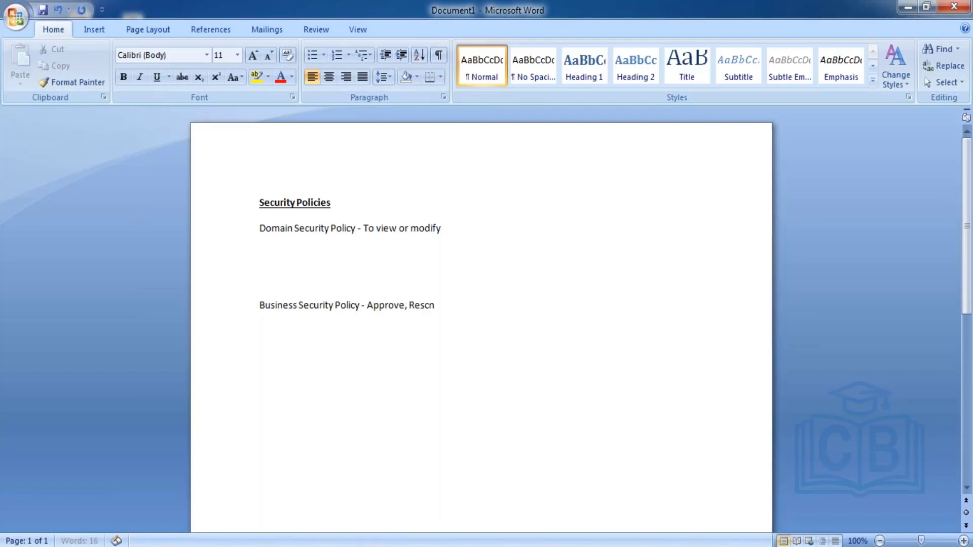
key(BackSpace)
key(BackSpace)
text(ind, Correct)
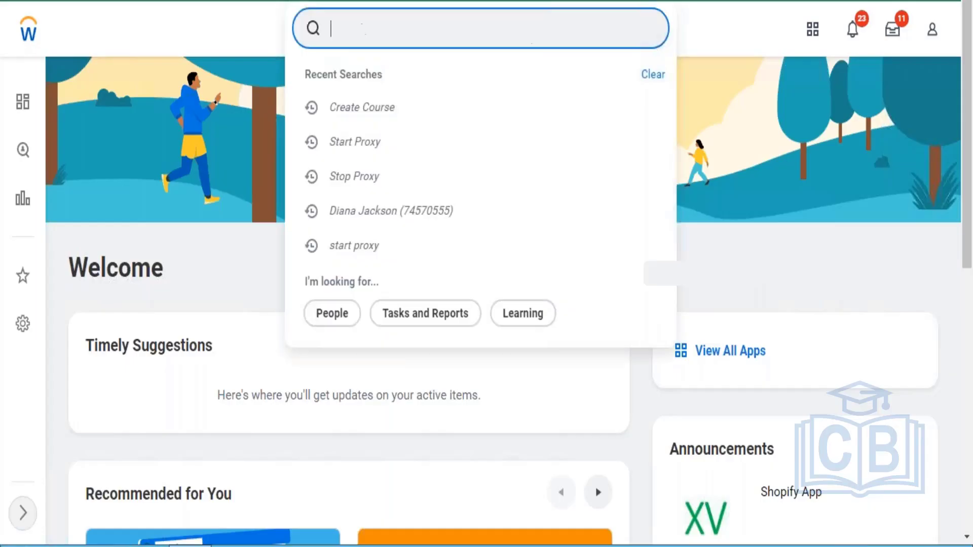
text(john)
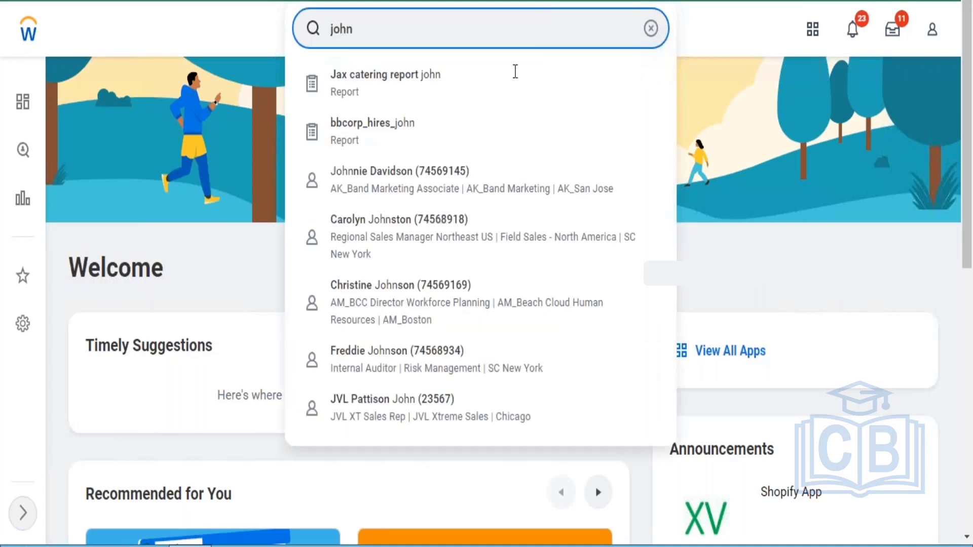
click(430, 363)
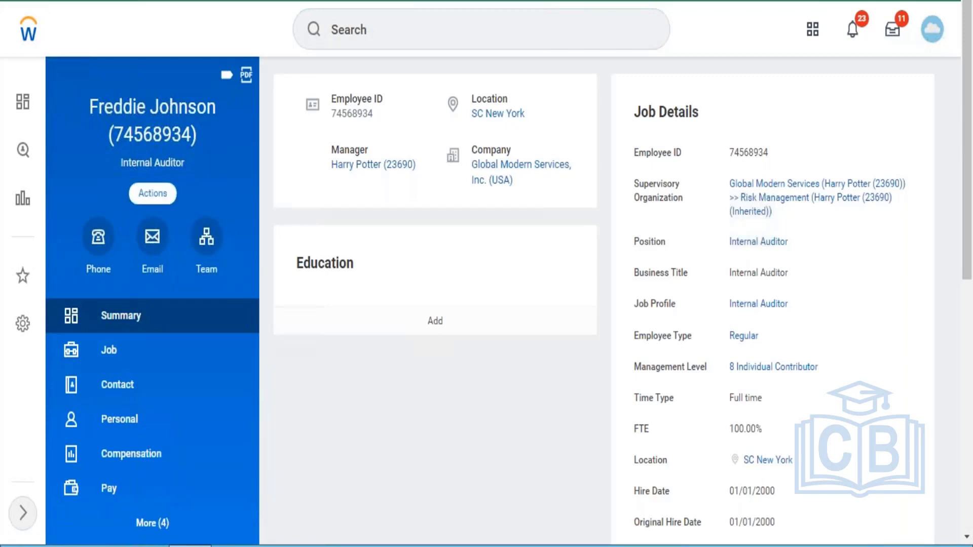
click(152, 193)
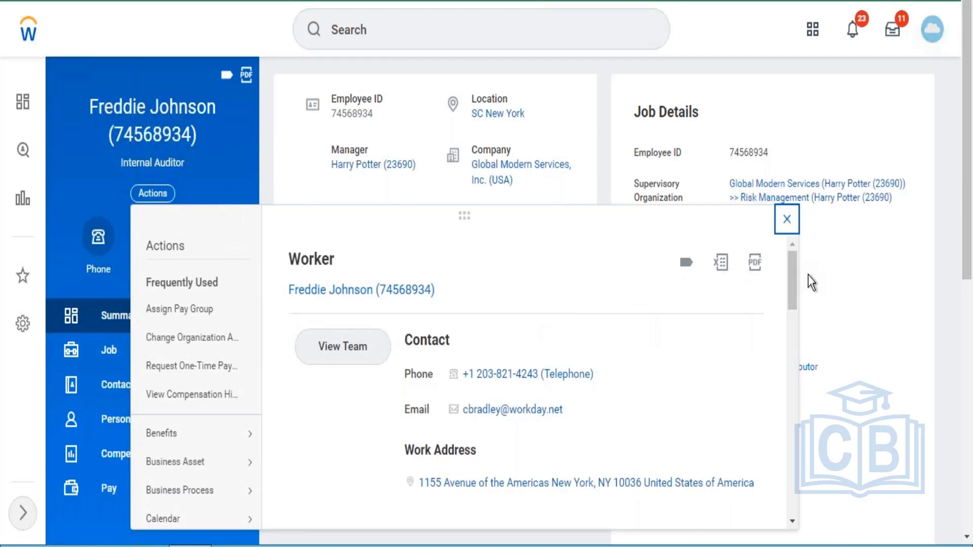
drag(792, 277, 789, 385)
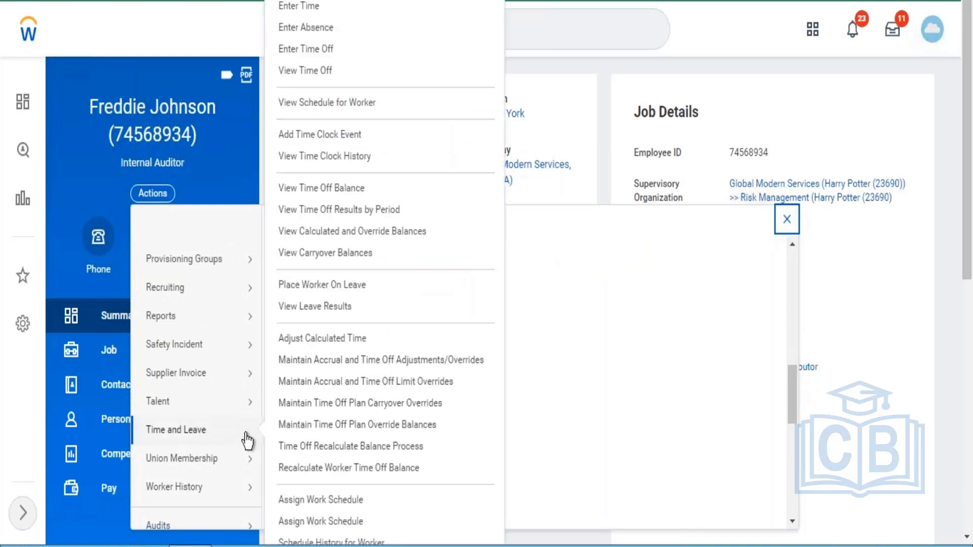
mouse_move(247, 441)
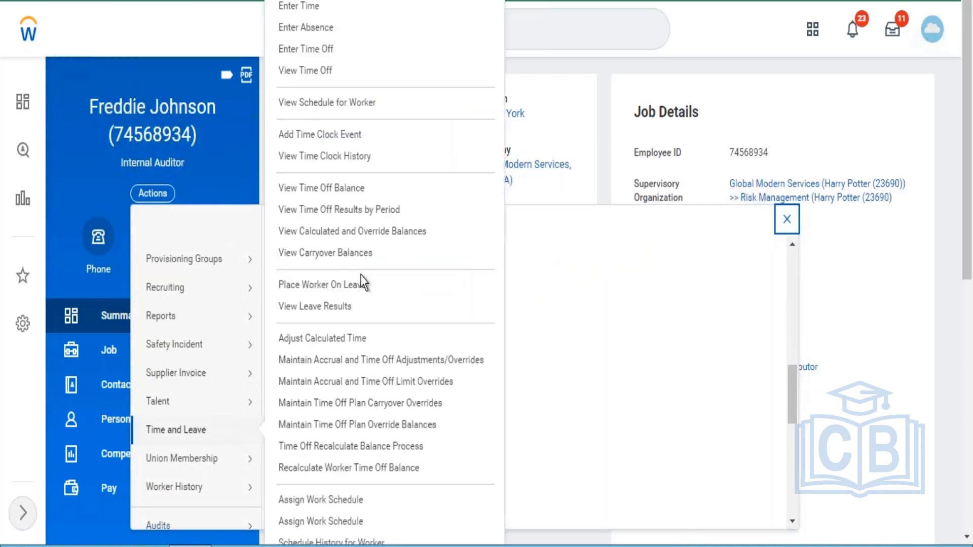
click(316, 54)
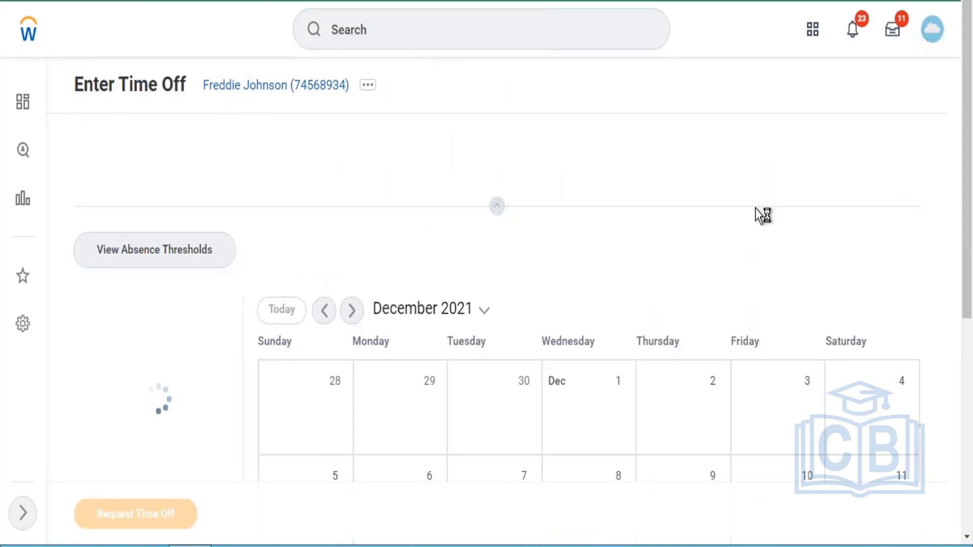
Select December 27–31, 2021 on the calendar and request time off for those 5 days
scroll(972, 195, down, 2)
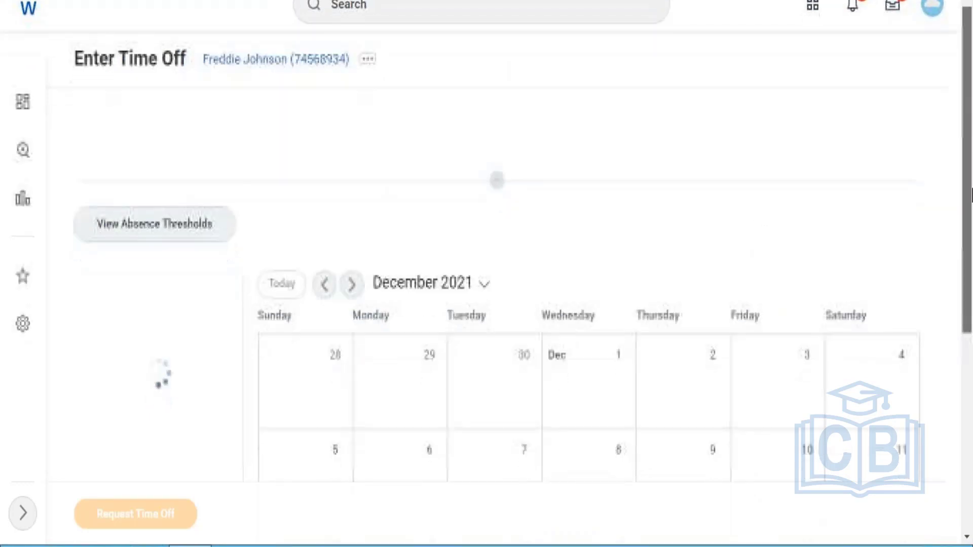
scroll(972, 195, down, 3)
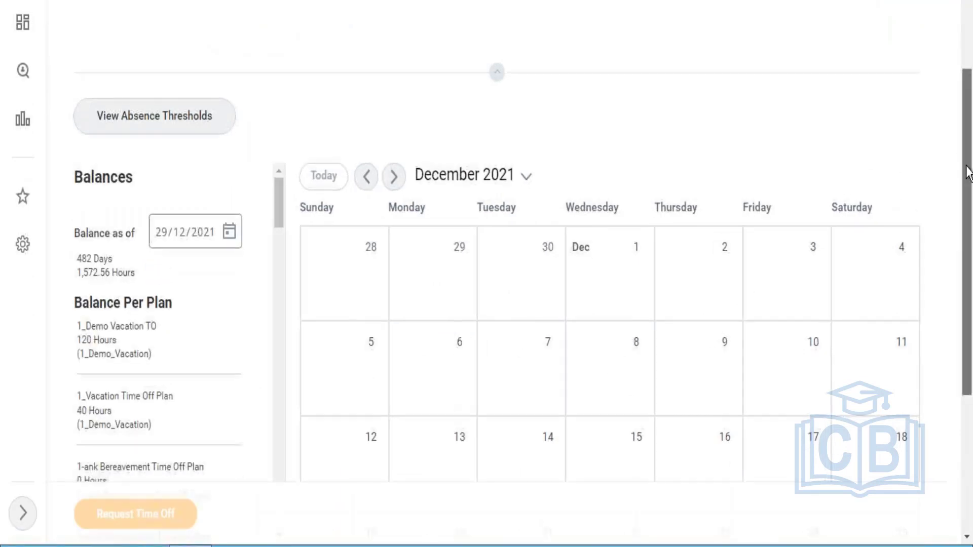
drag(968, 172, 967, 316)
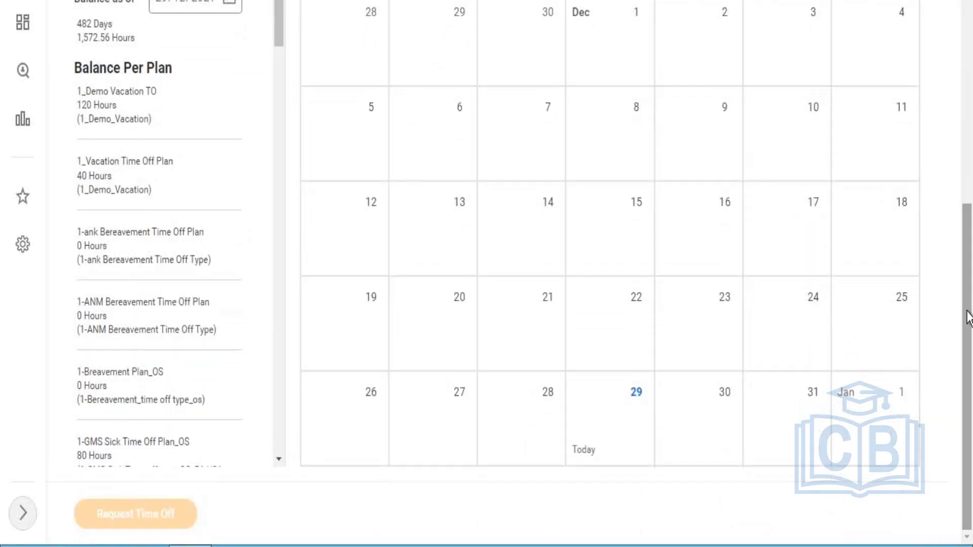
click(699, 418)
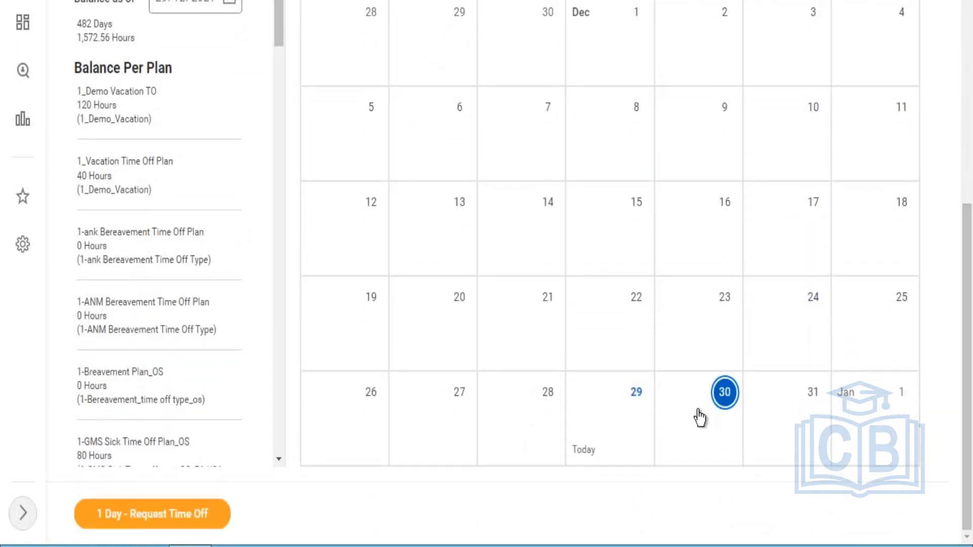
click(785, 413)
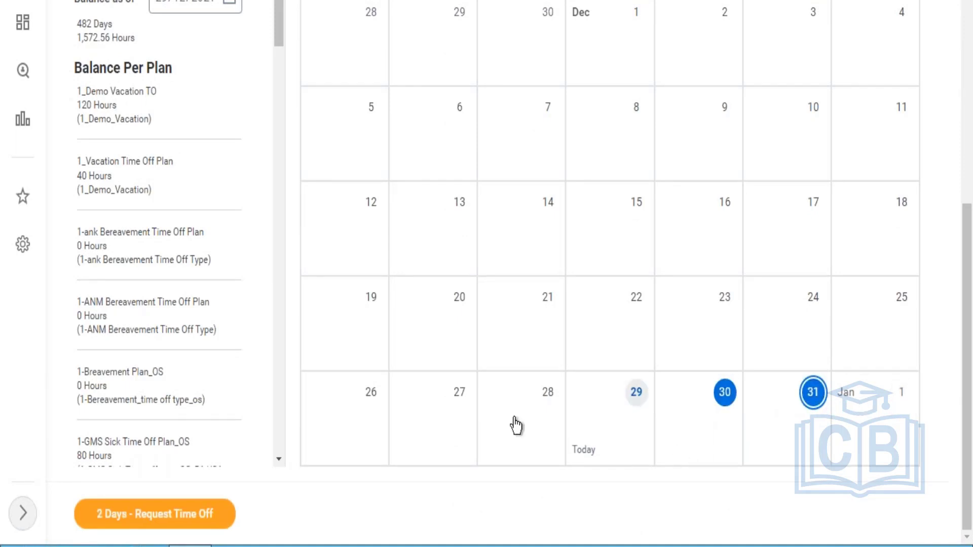
click(472, 406)
click(527, 409)
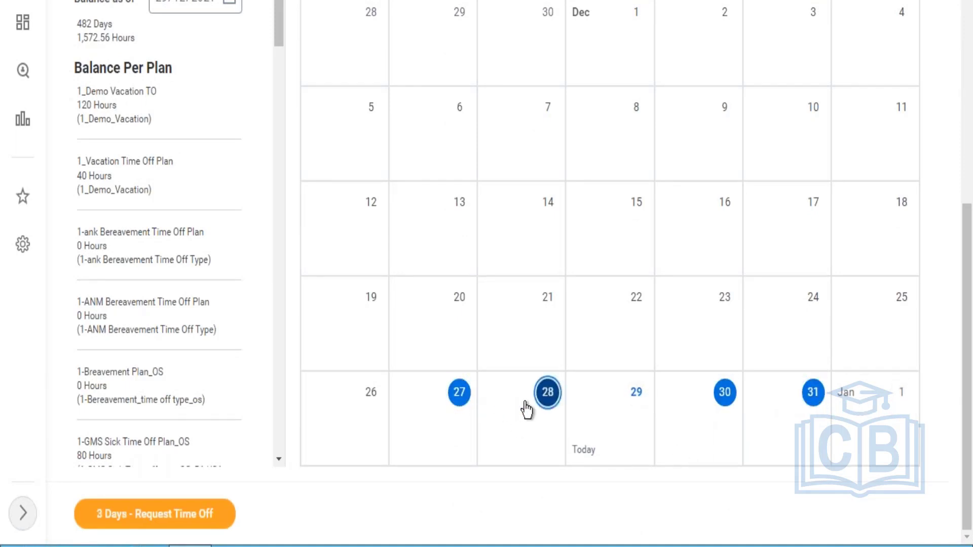
click(636, 398)
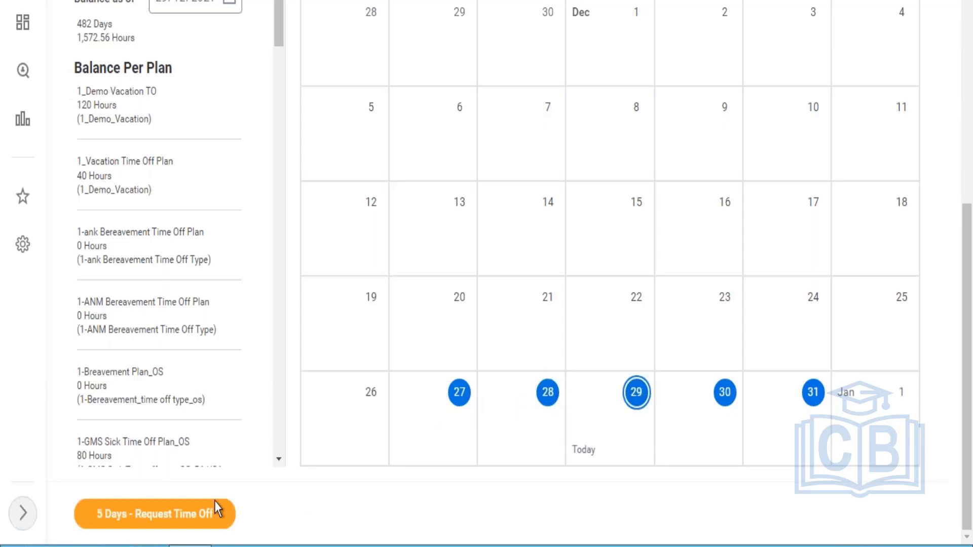
click(195, 518)
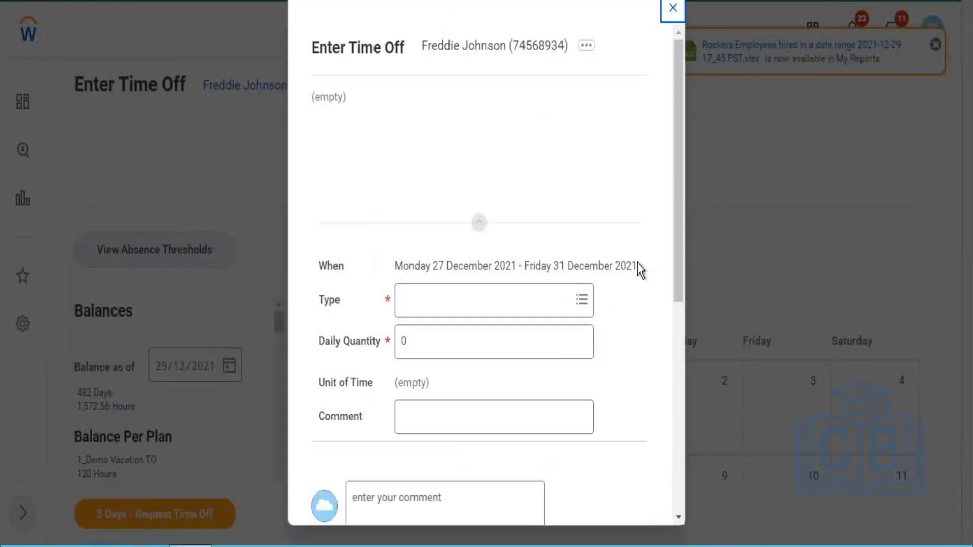
Set the time off type to Annual Leave (Days) with a daily quantity of 5
click(552, 299)
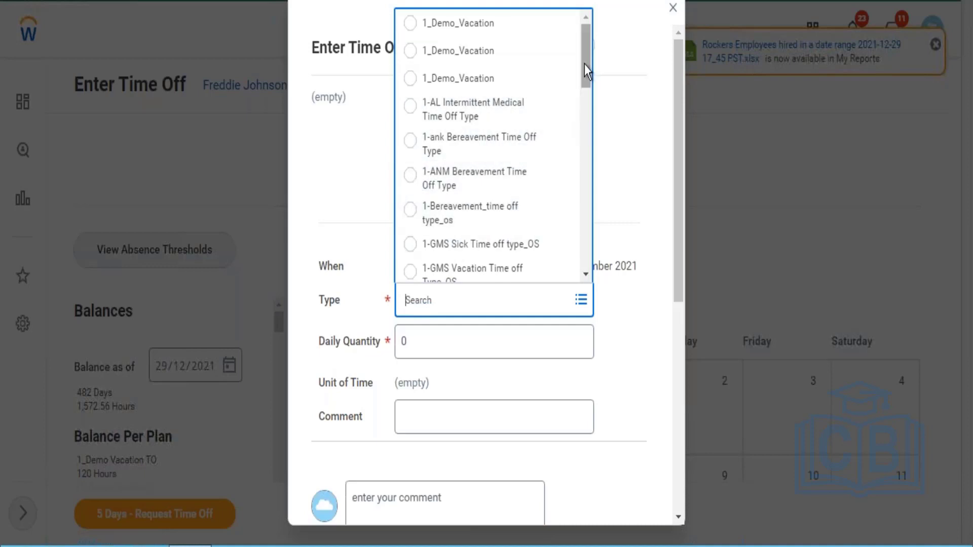
drag(583, 59, 586, 200)
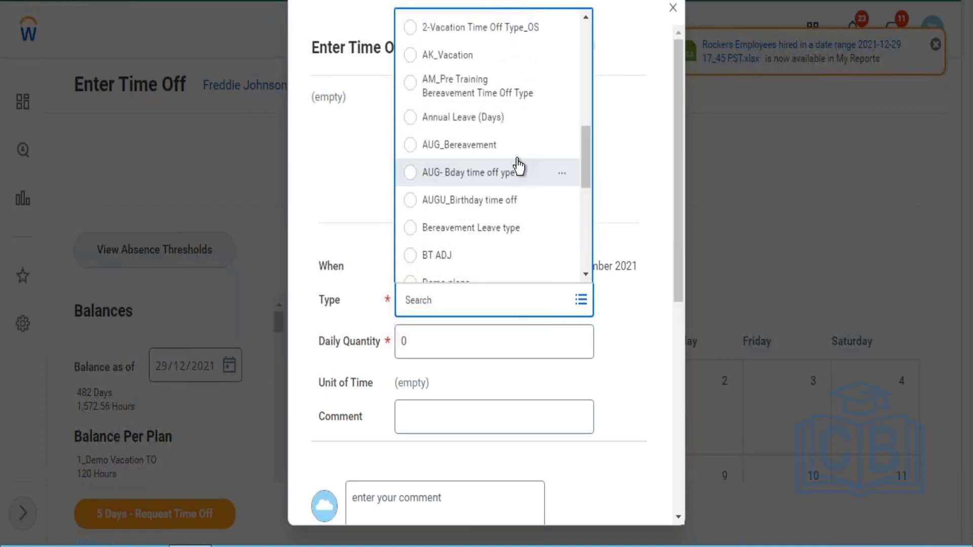
click(513, 124)
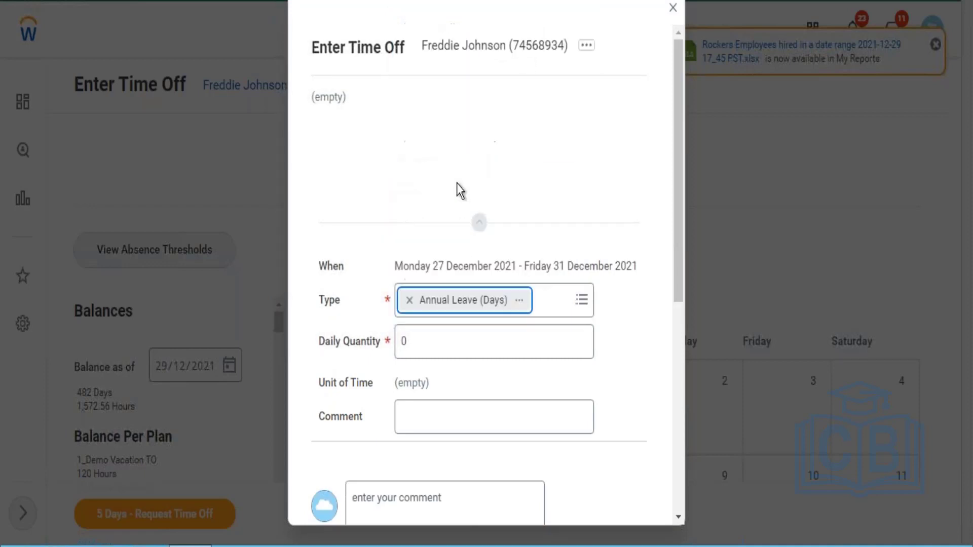
click(441, 346)
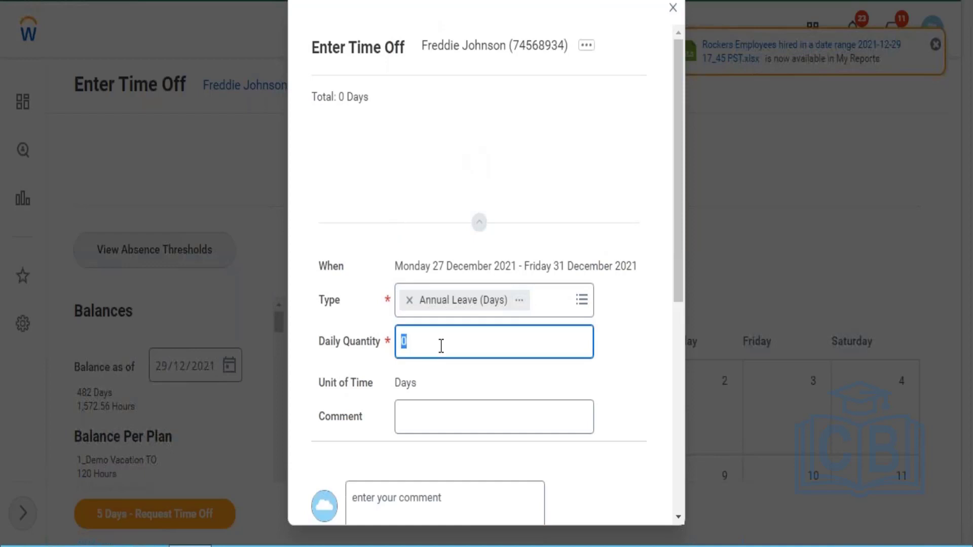
text(5)
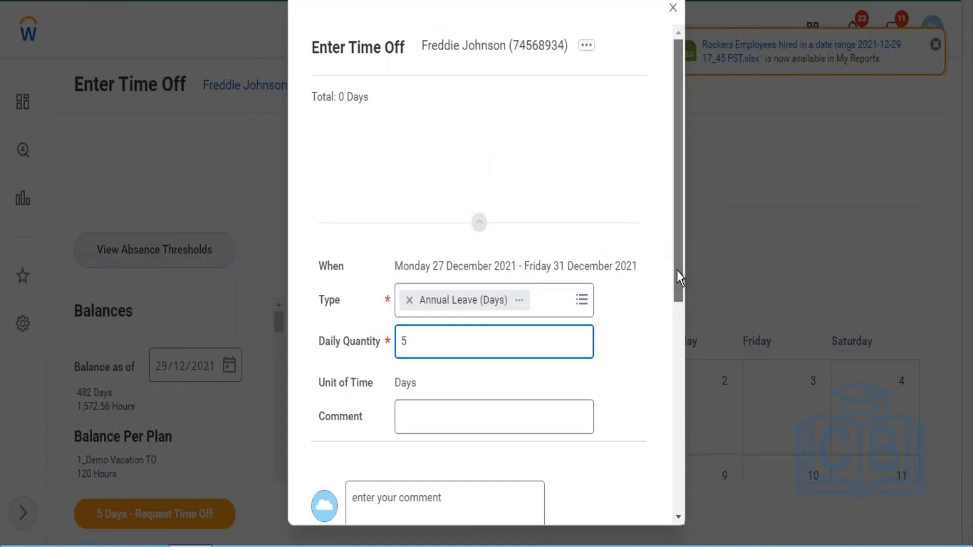
drag(677, 270, 679, 428)
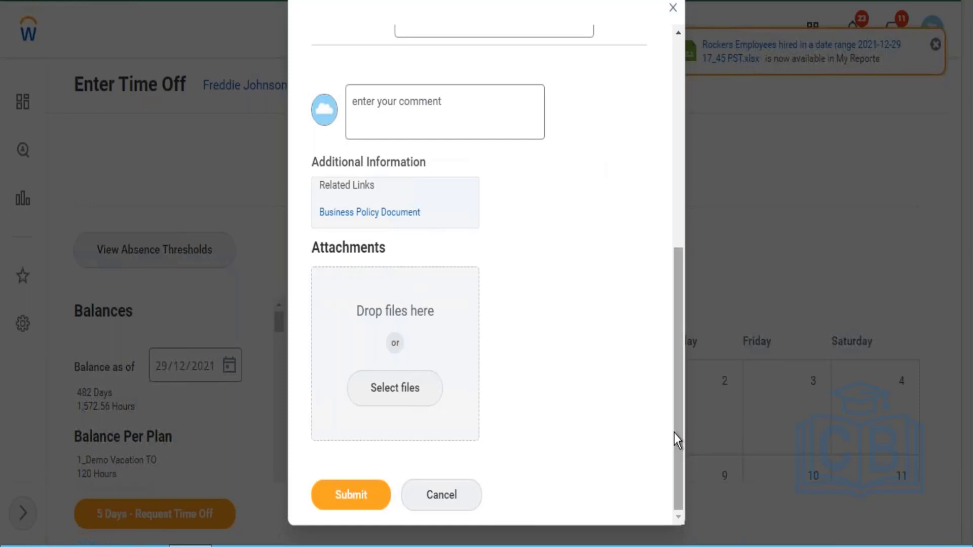
drag(674, 432, 669, 300)
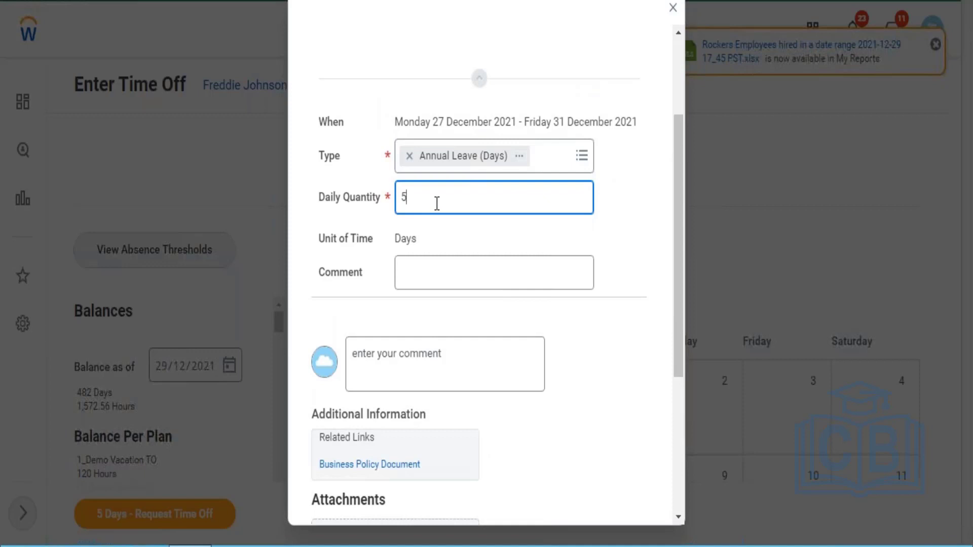
drag(437, 203, 400, 203)
click(426, 193)
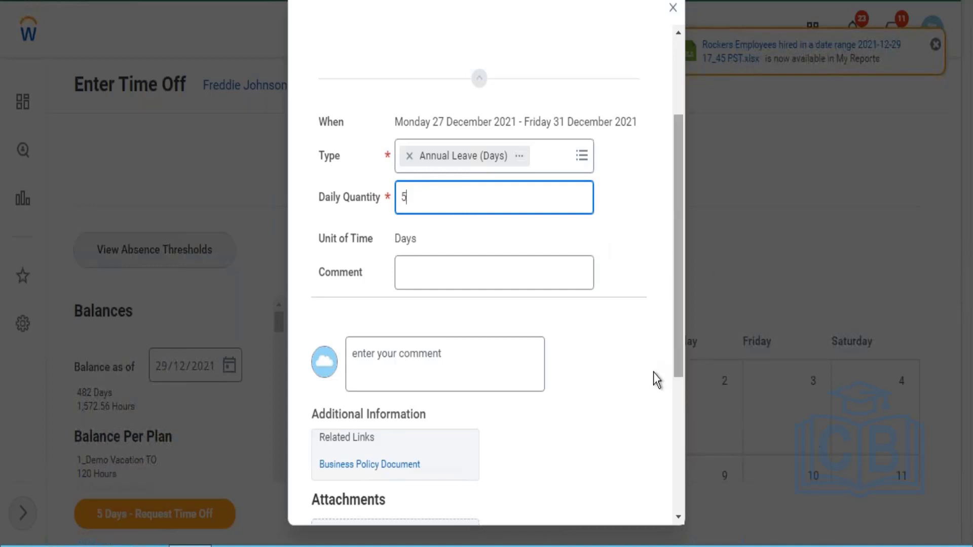
scroll(678, 431, down, 5)
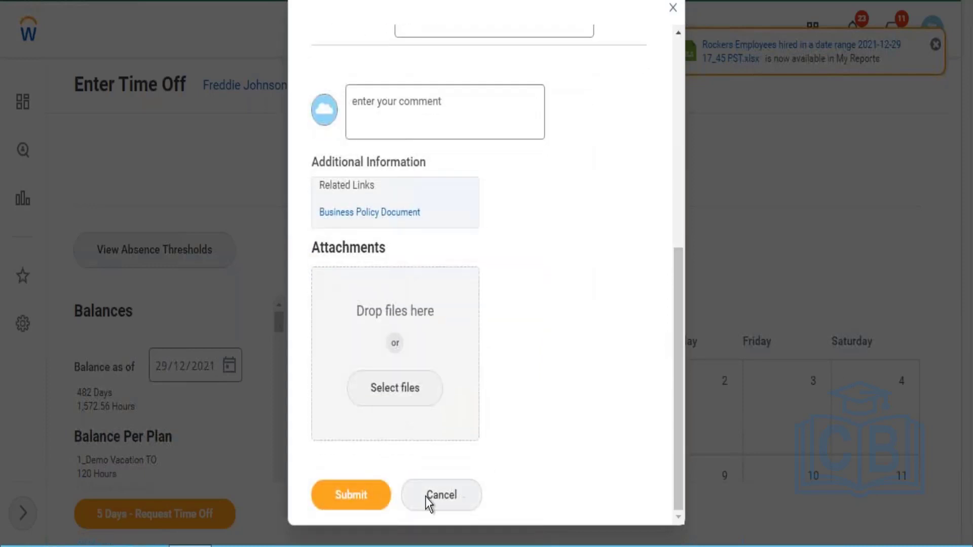
click(373, 505)
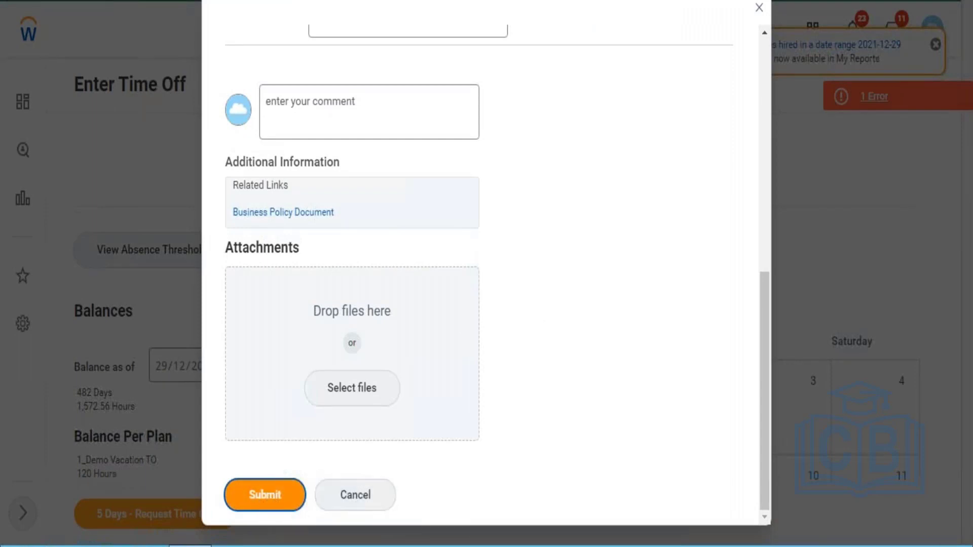
Submit the Annual Leave request, then remove the rejected Annual Leave (Days) type
click(271, 495)
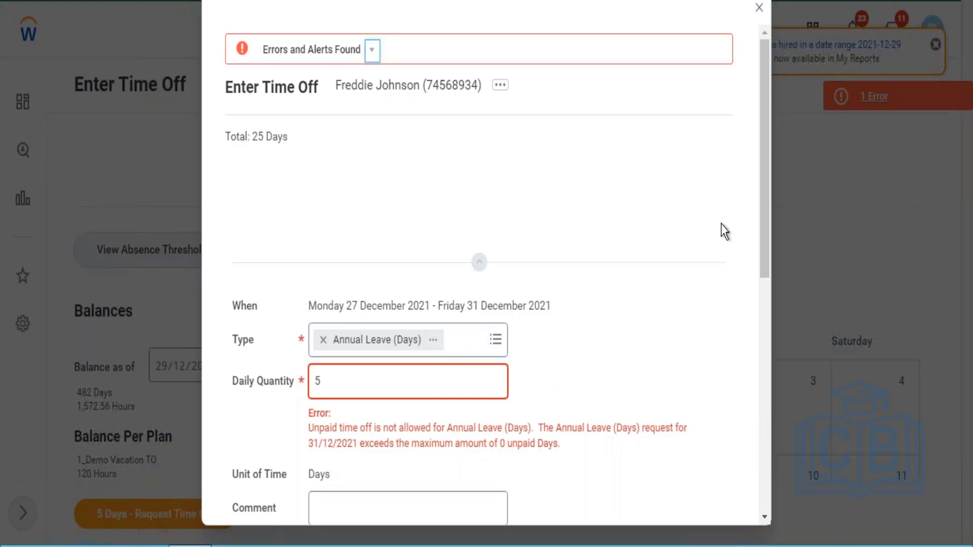
click(324, 340)
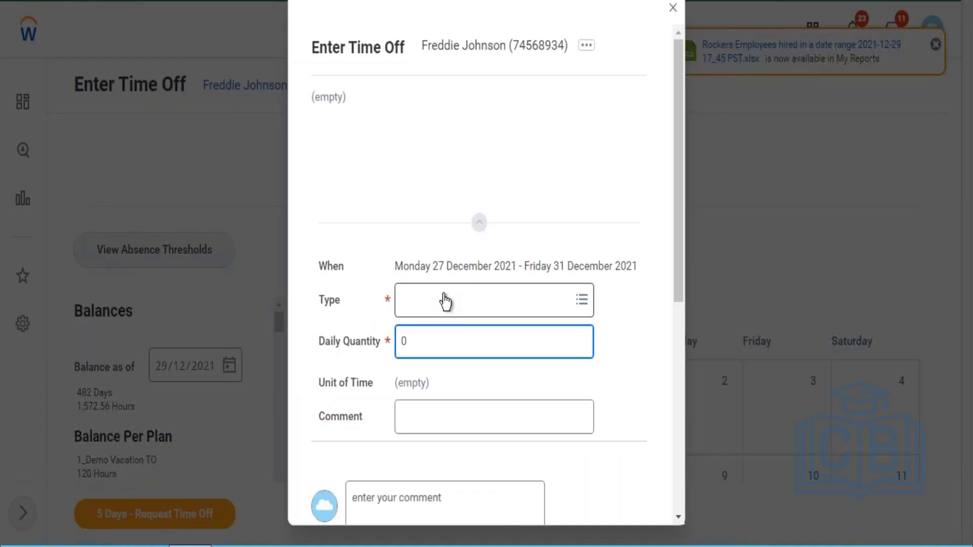
Change the request's type to 2-Vacation Time Off Type_OS, measured in hours
click(445, 302)
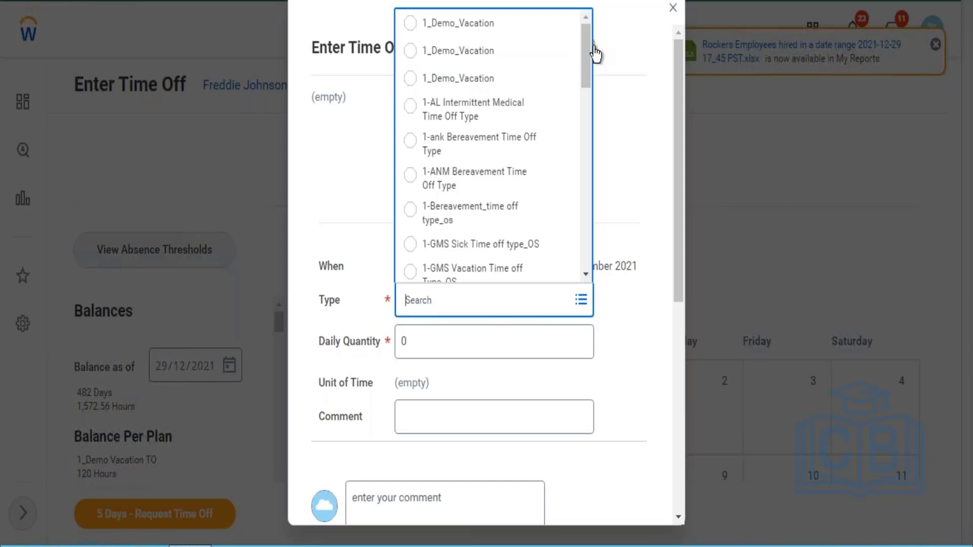
drag(585, 47, 590, 89)
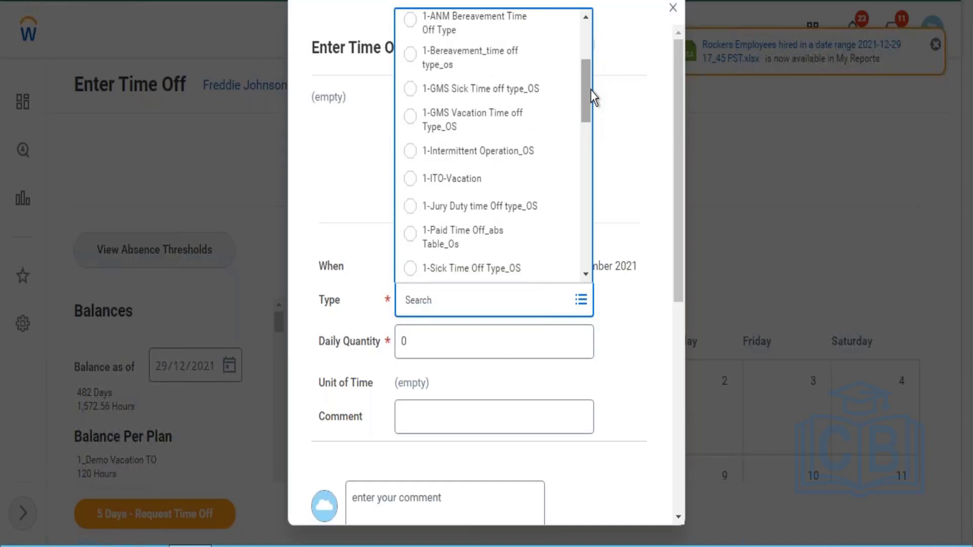
drag(590, 92, 588, 114)
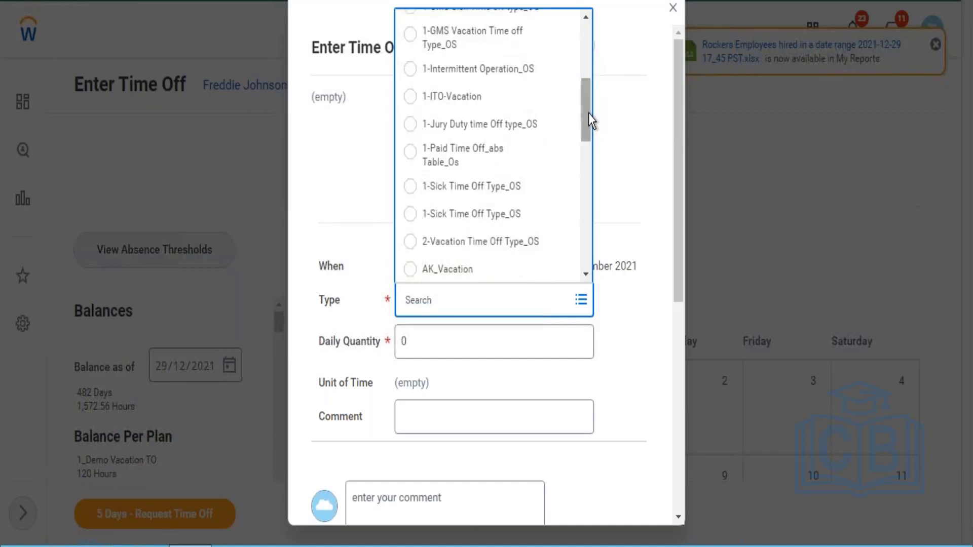
click(486, 243)
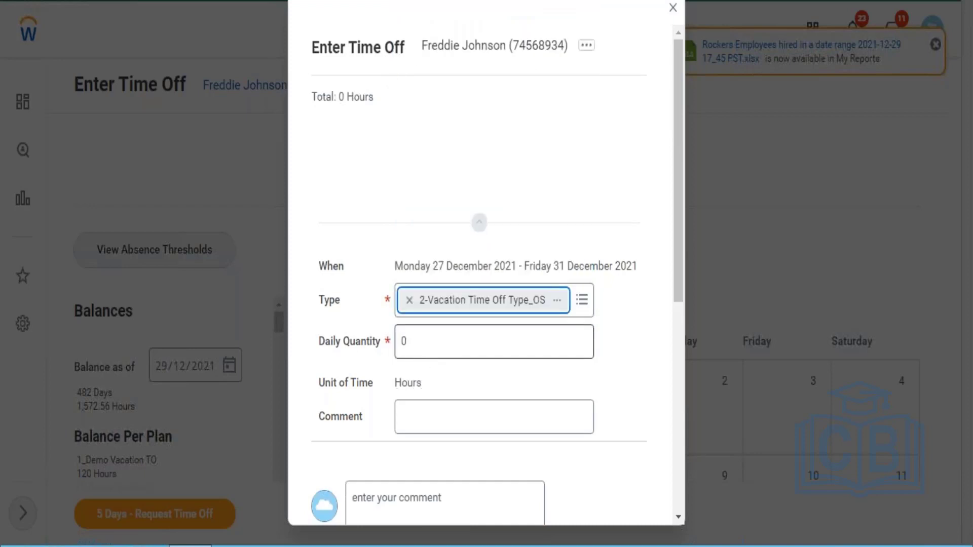
key(Tab)
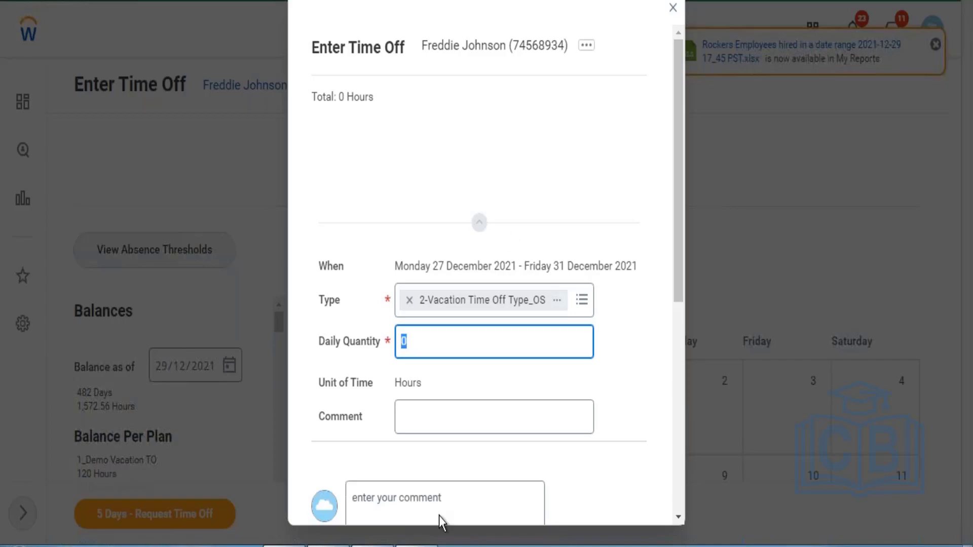
click(424, 545)
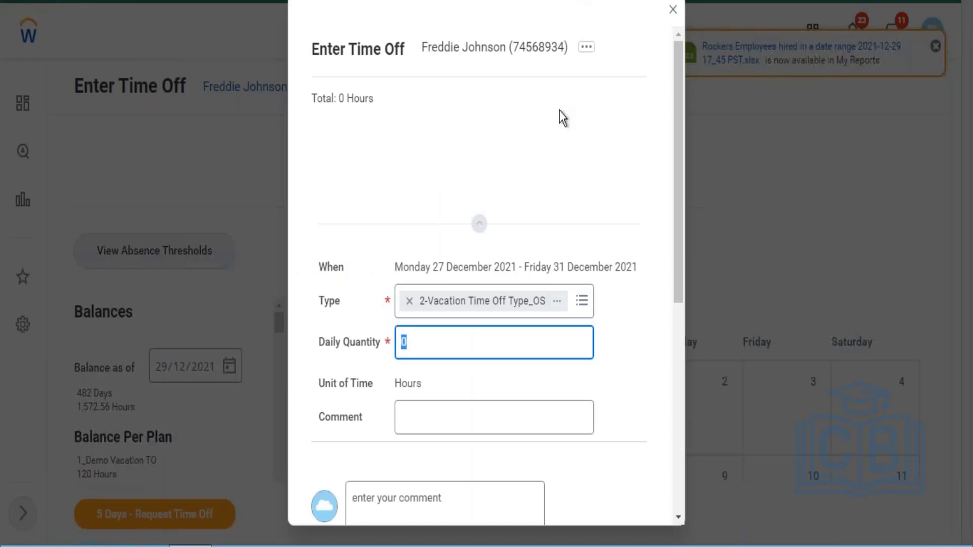
Close and discard the unsaved time-off request, then go back to the Workday home page
click(674, 10)
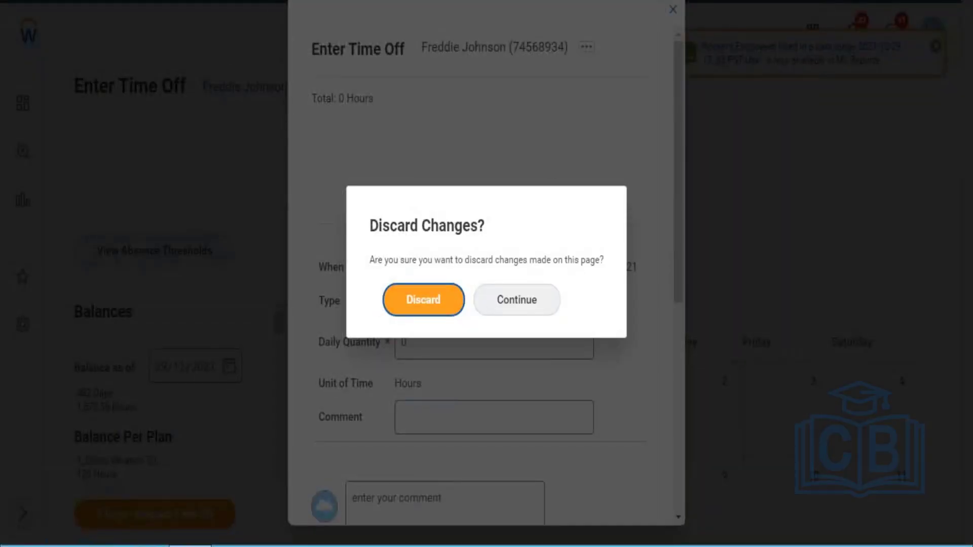
click(423, 300)
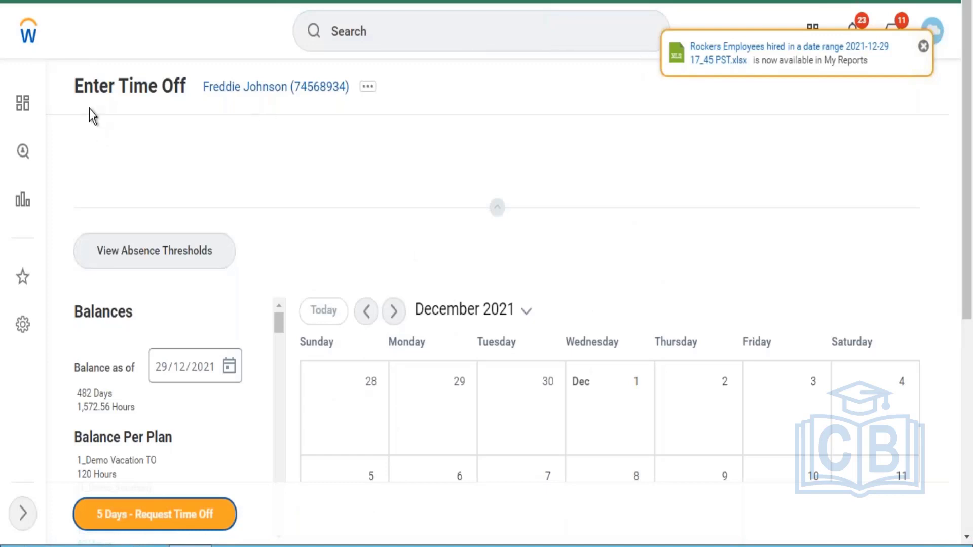
click(24, 38)
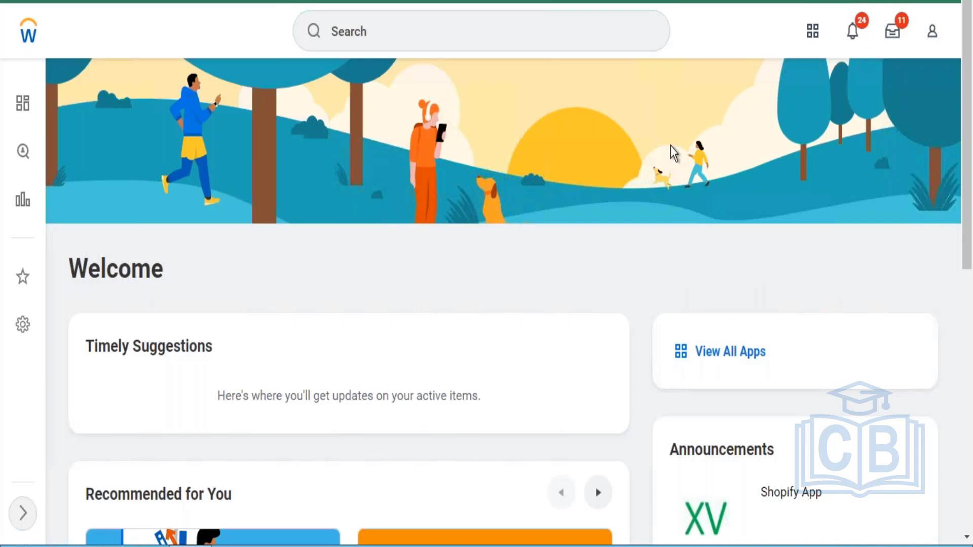
Search 'maintain functional' and open the Maintain Functional Areas task
click(581, 45)
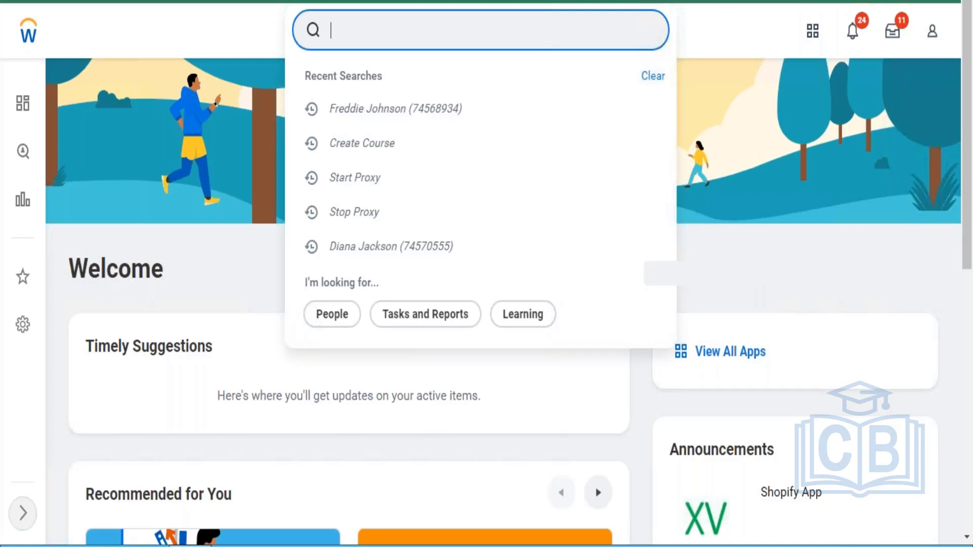
text(maintai)
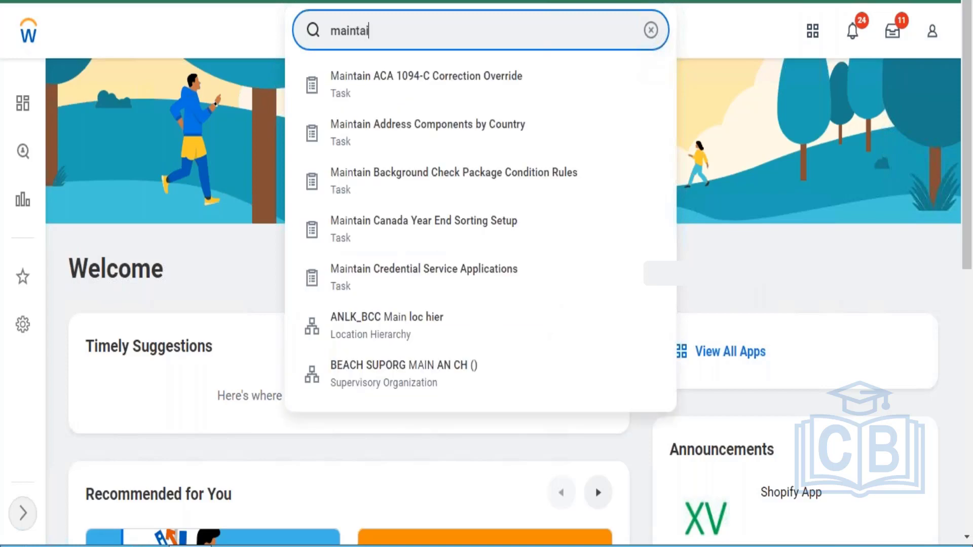
text(n functional)
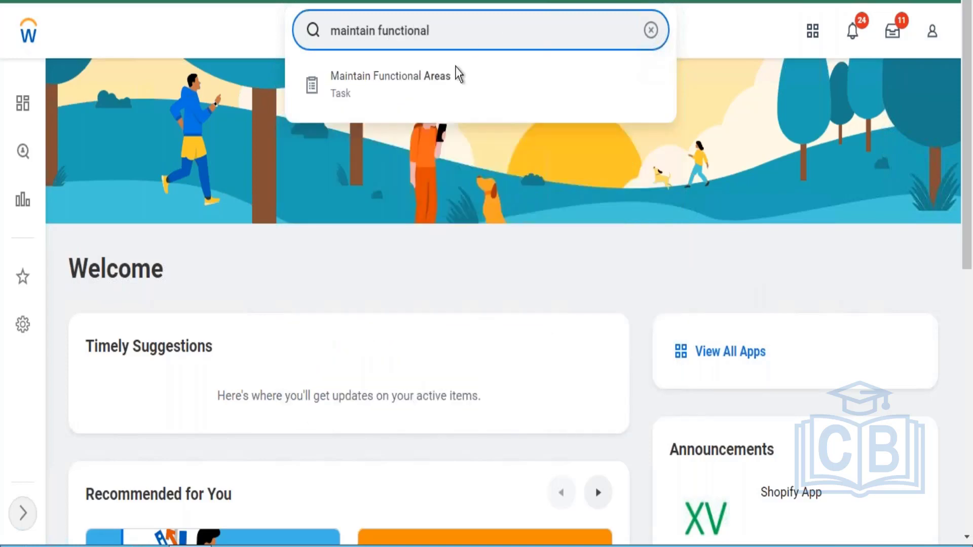
click(439, 90)
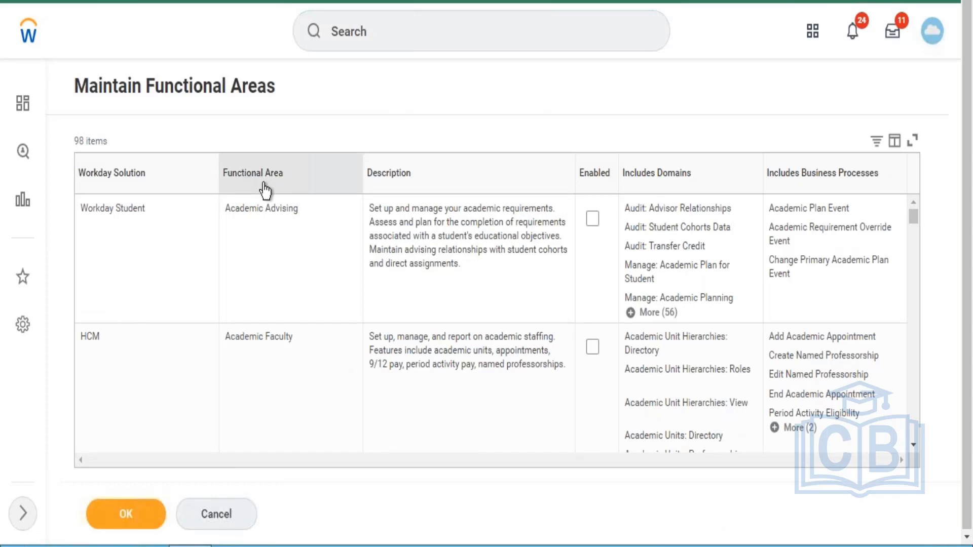
Filter the Functional Area column to Learning Core after searching the value list for 'learning'
click(306, 169)
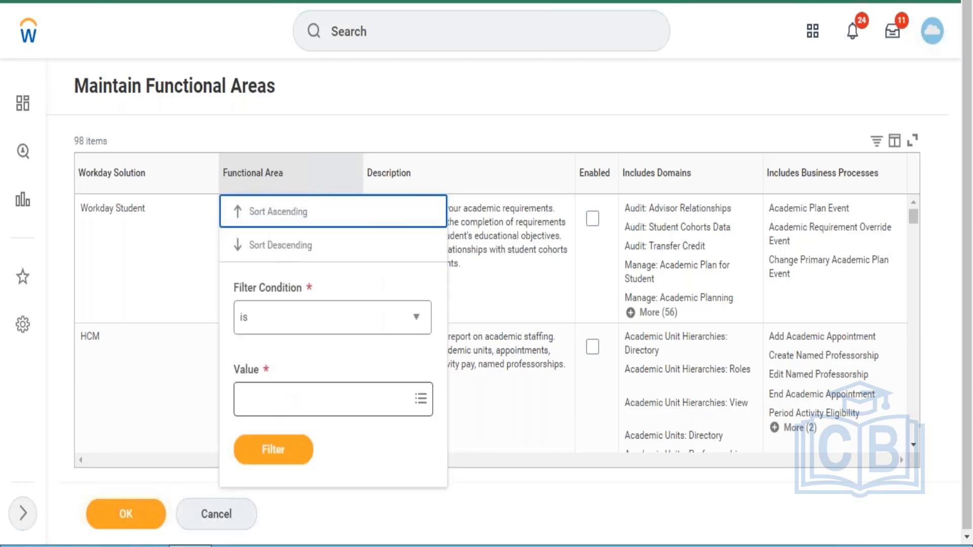
click(294, 411)
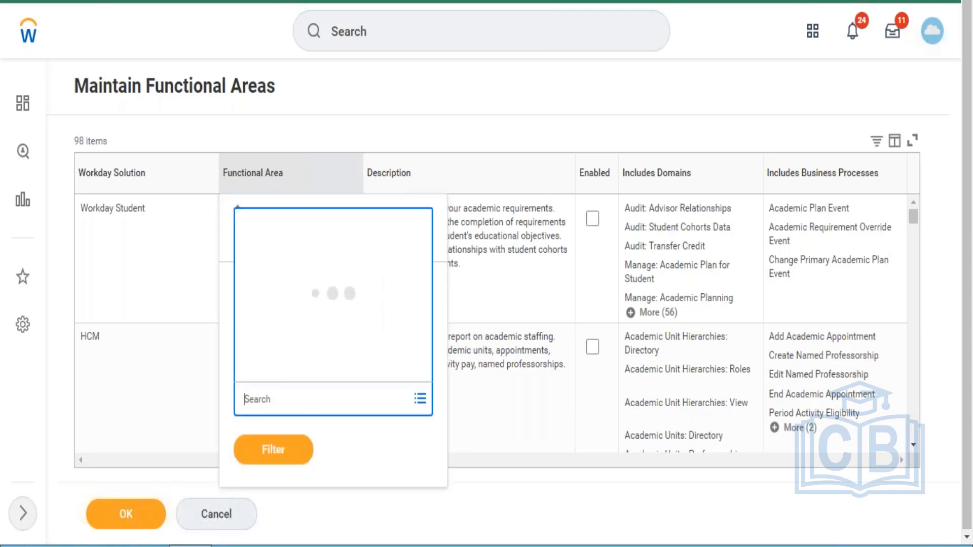
text(lear)
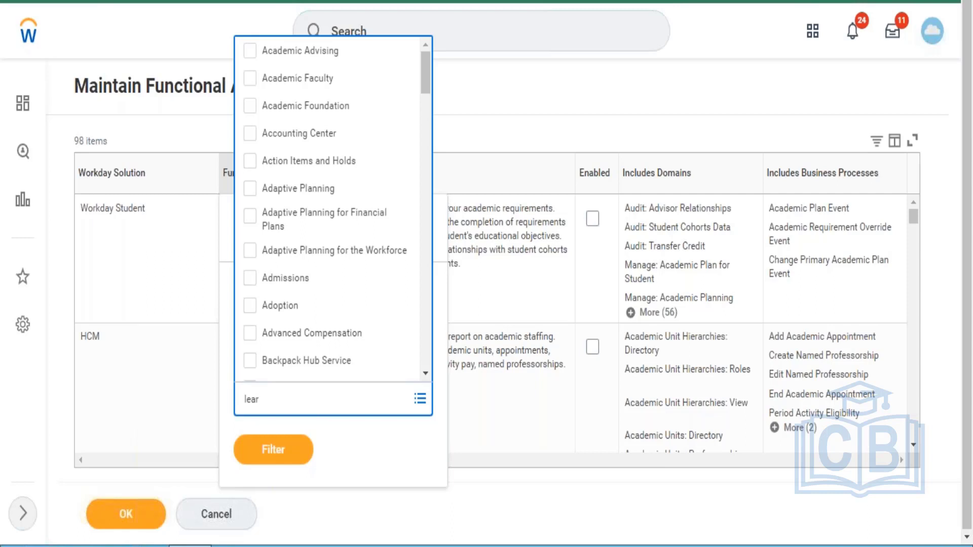
text(ning)
key(Return)
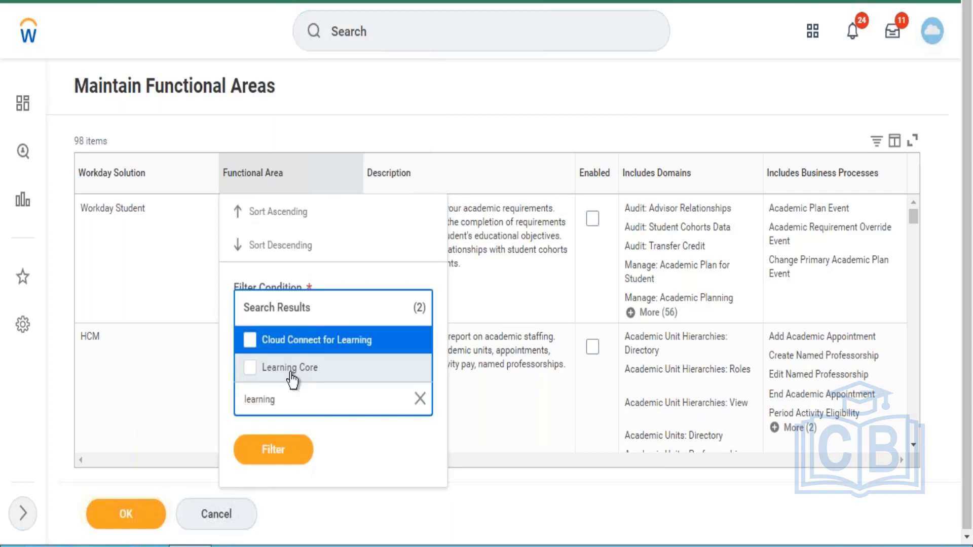
click(293, 375)
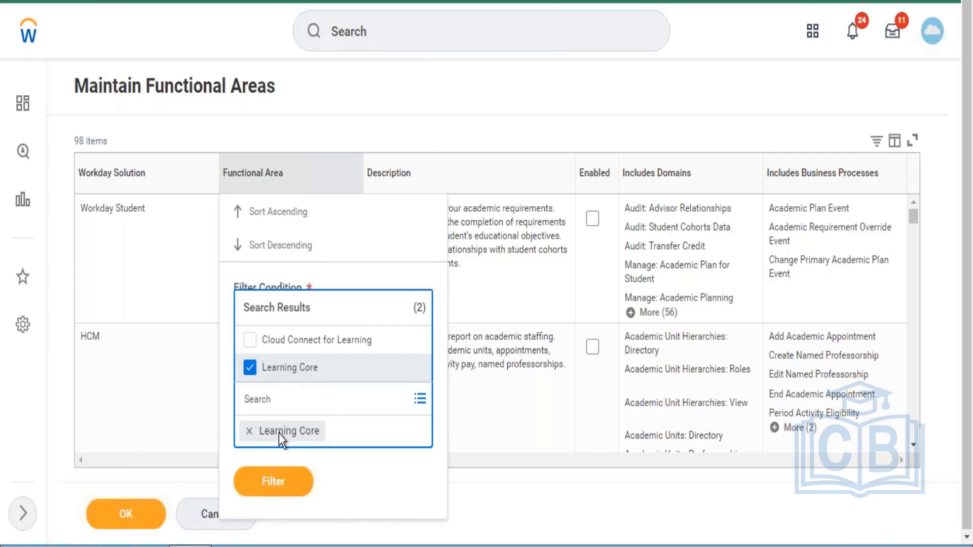
click(274, 481)
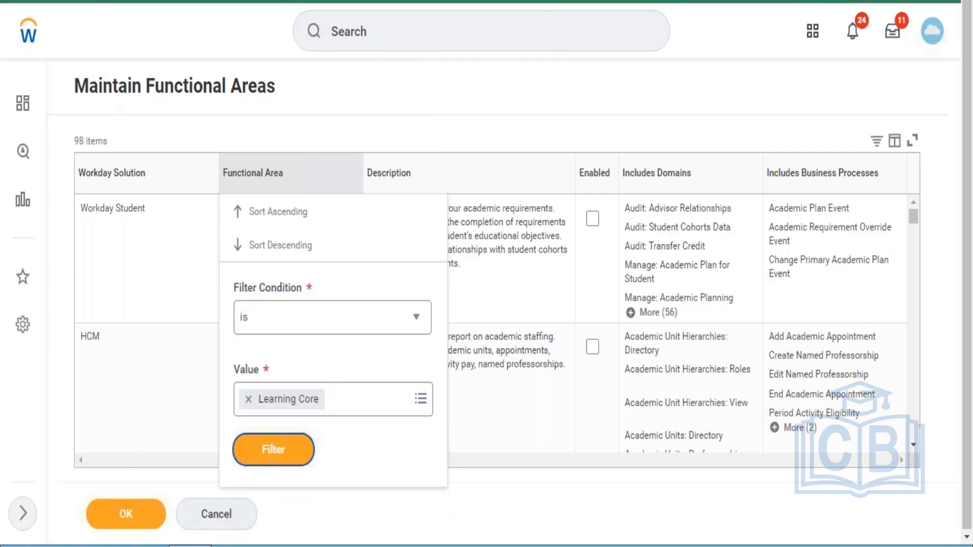
click(273, 450)
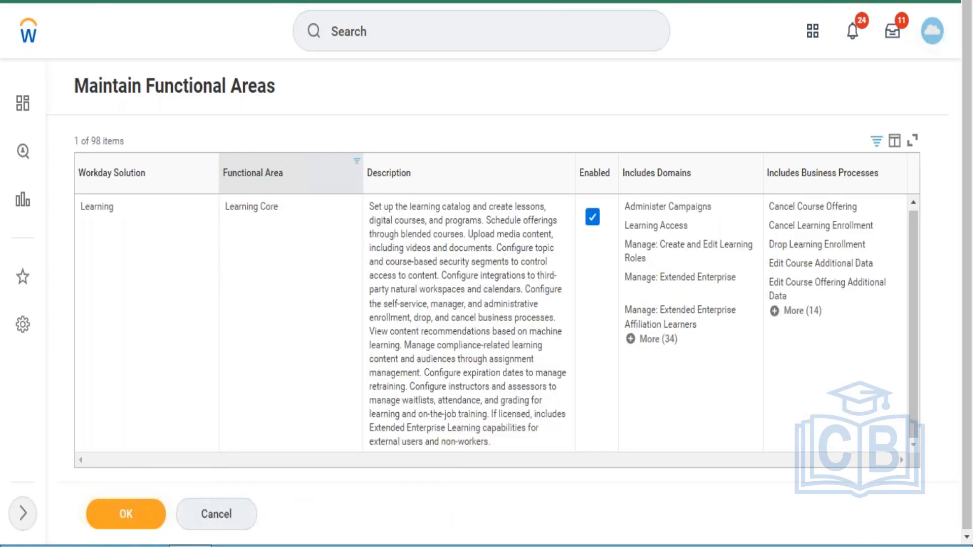
Uncheck and re-check Enabled on the Learning Core row so it stays enabled
click(596, 219)
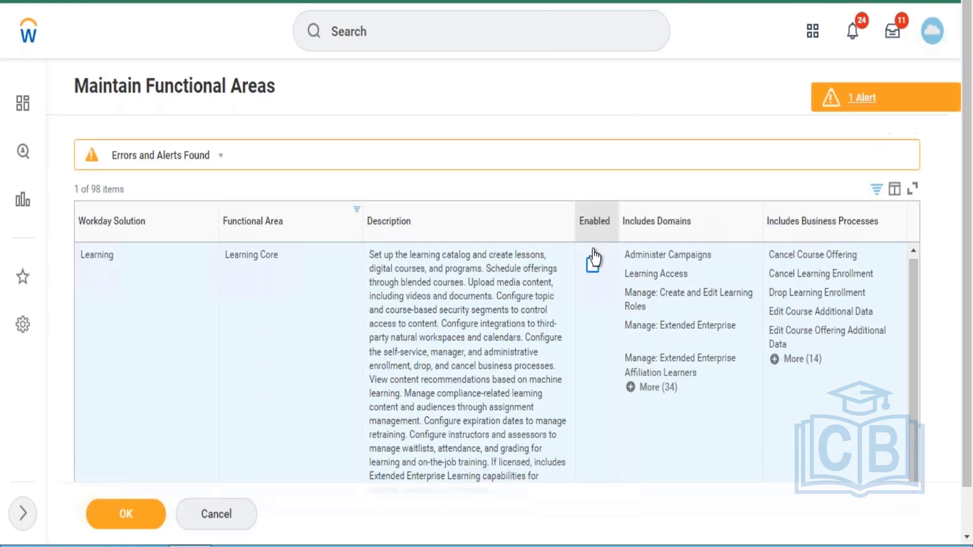
click(593, 265)
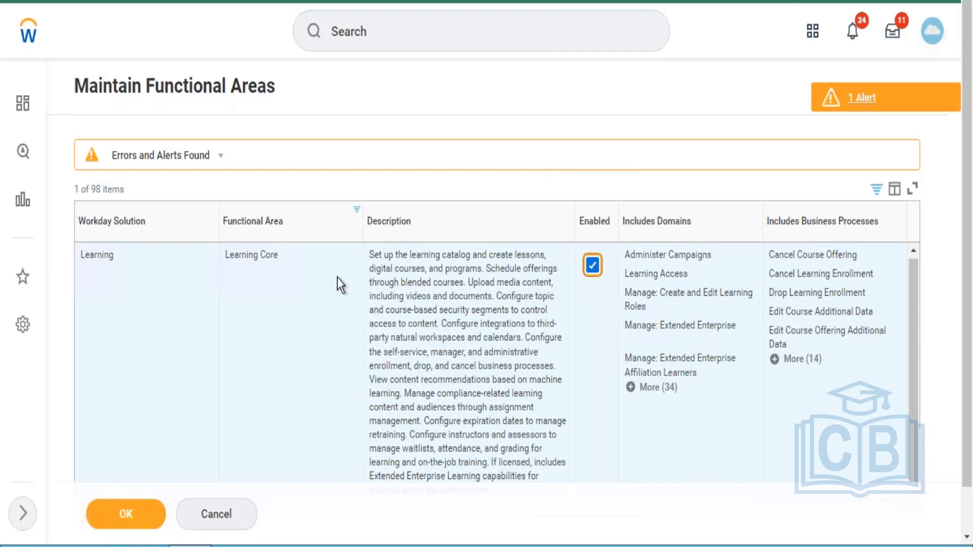
Replace the Learning Core filter value with 'customer accounts' and apply the Customer Accounts filter
click(321, 227)
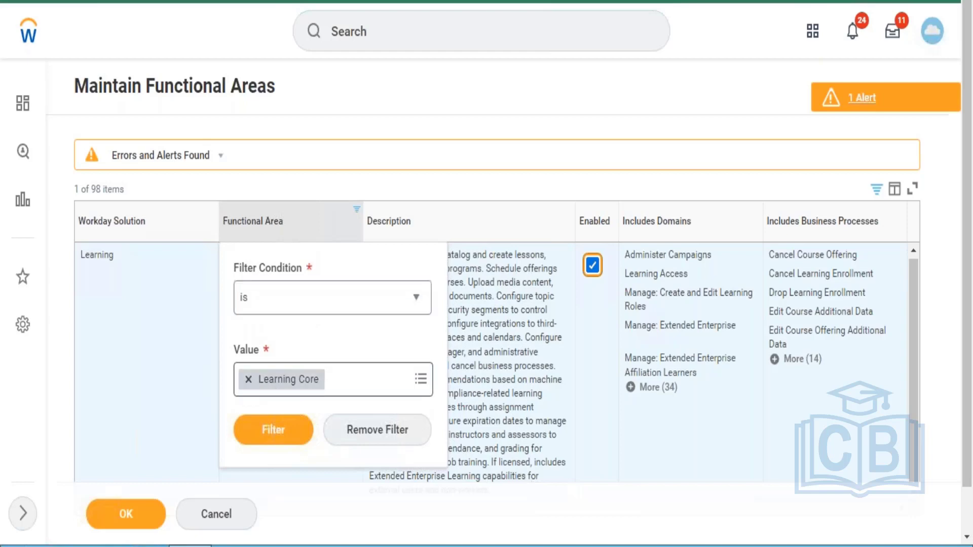
click(248, 380)
text(cust)
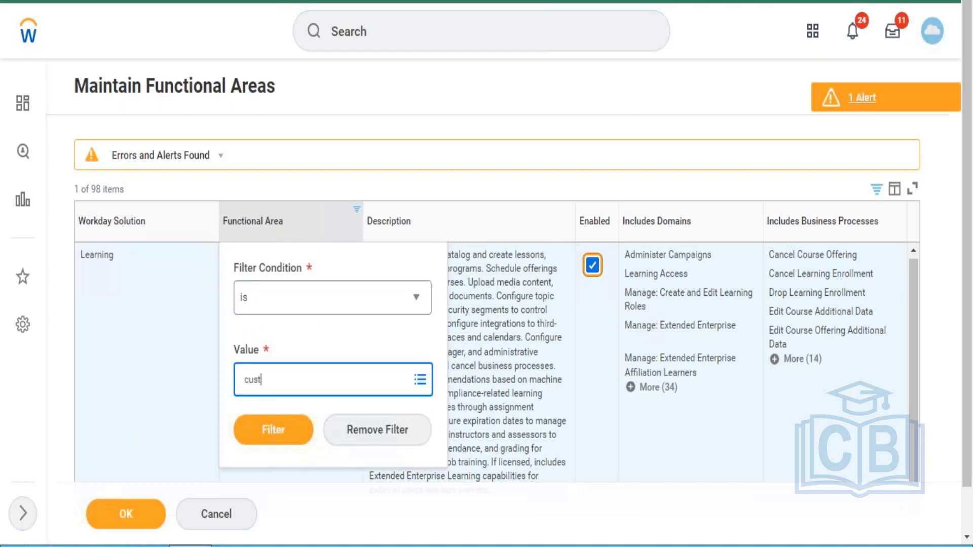
text(omer a)
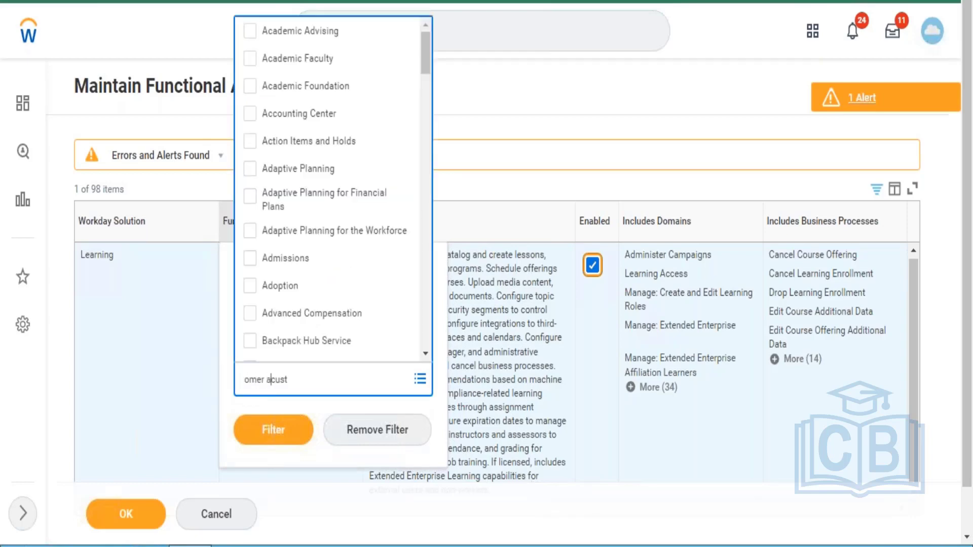
click(304, 384)
key(ctrl+a)
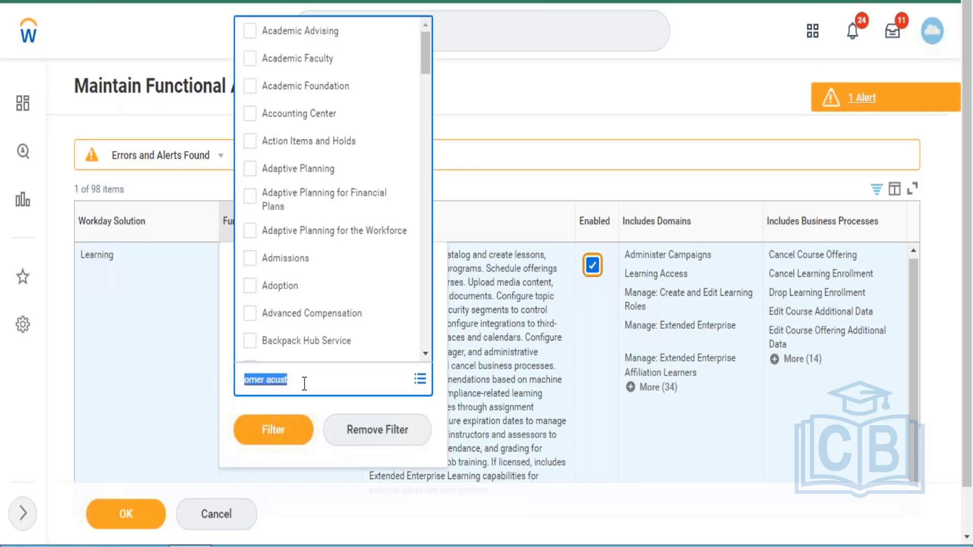
text(customer)
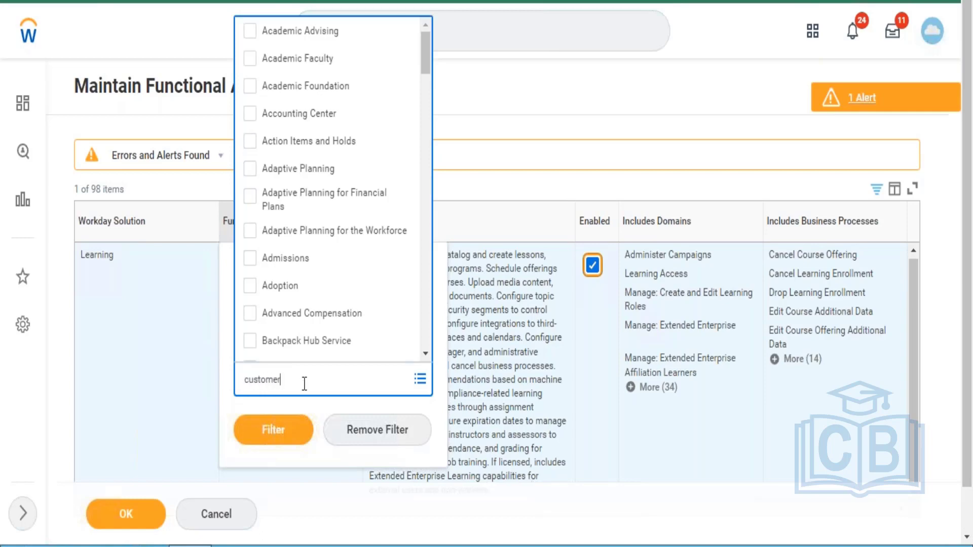
text( a)
text(unts)
key(Return)
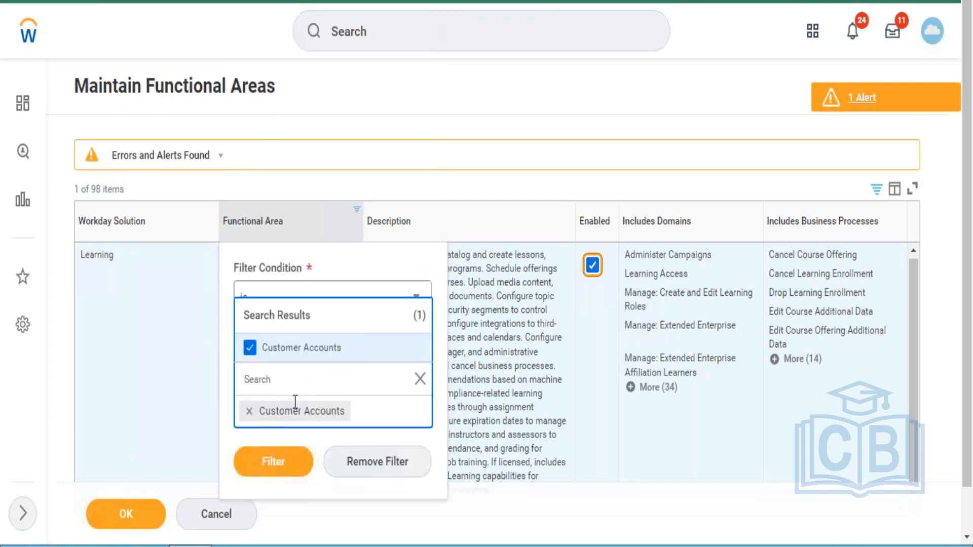
click(274, 461)
click(279, 442)
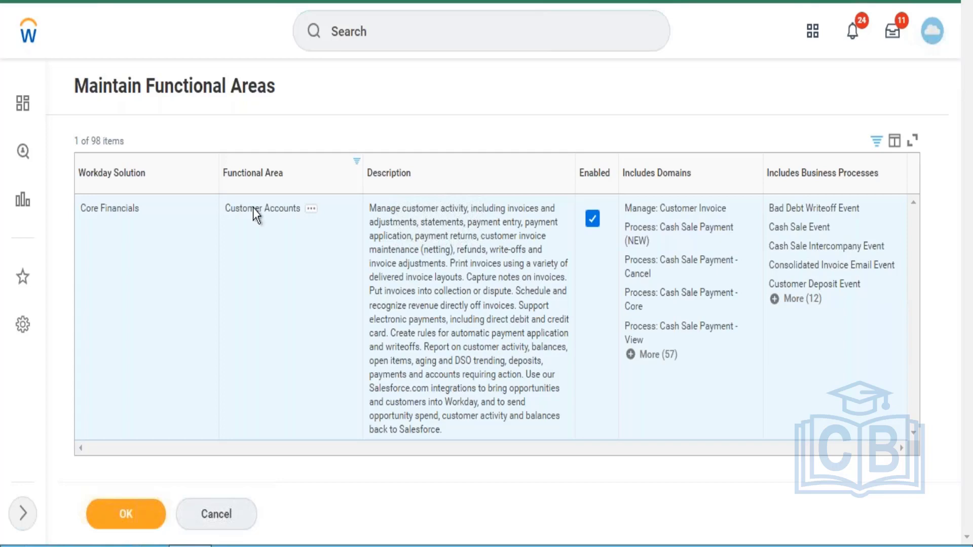
Go to the Workday home page, decline the session restore with Not Now, and focus Search
click(28, 31)
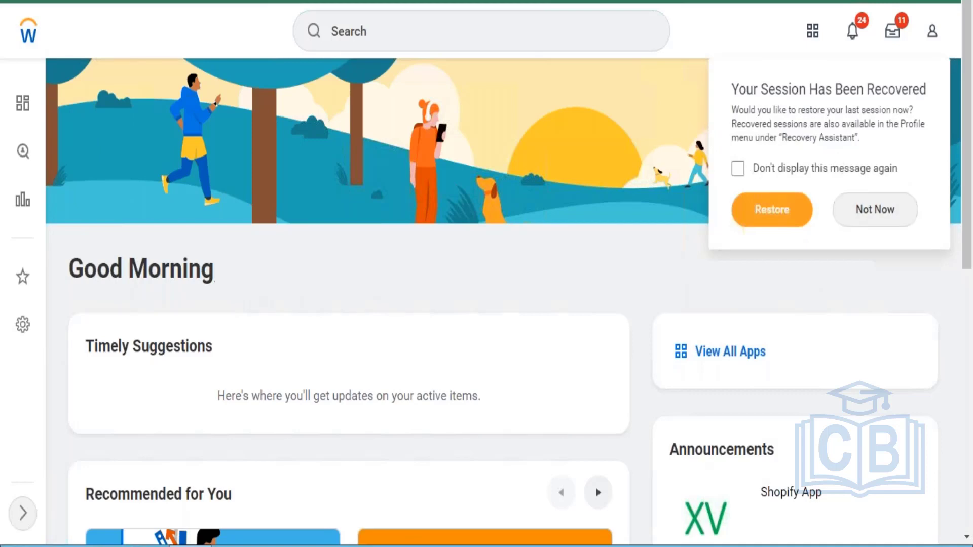
click(875, 209)
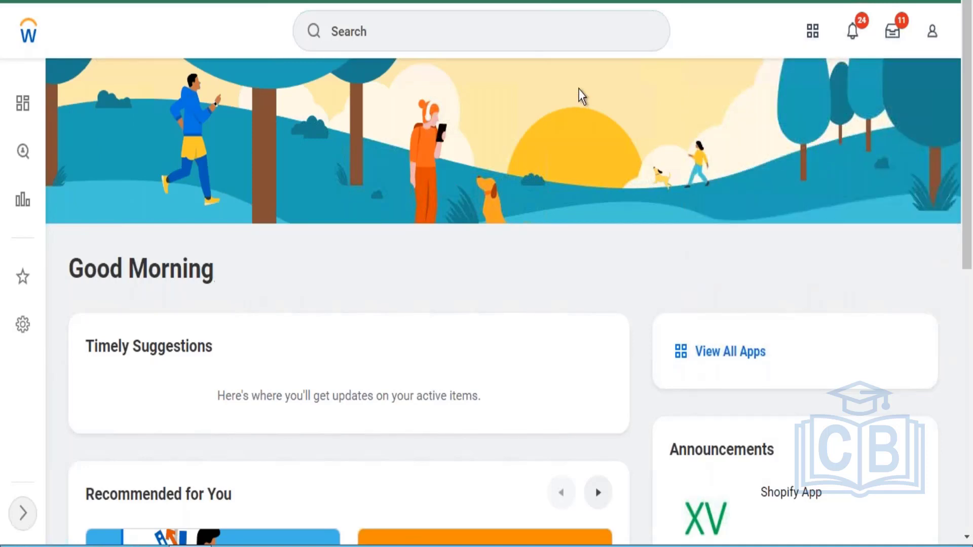
click(539, 46)
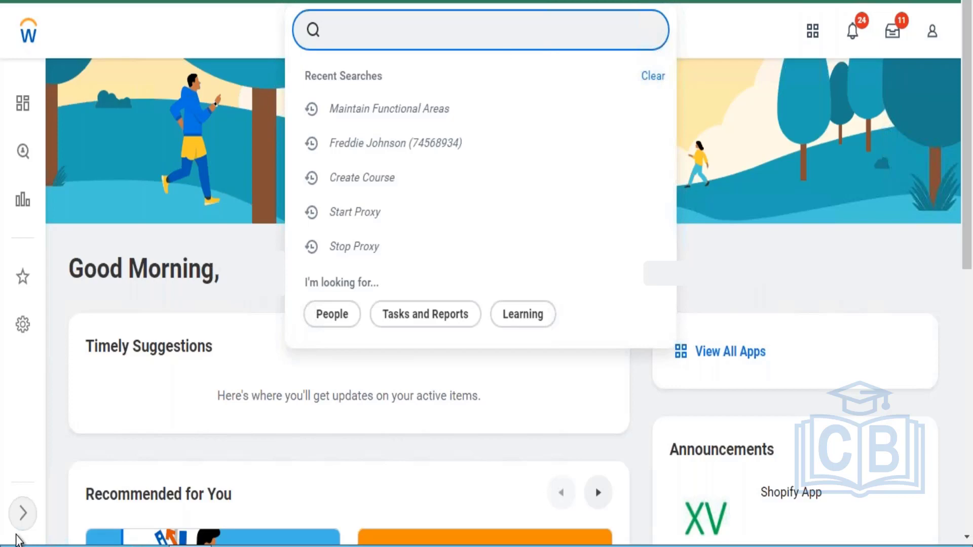
Dismiss the Recent Searches suggestions by clicking outside the search box
click(18, 546)
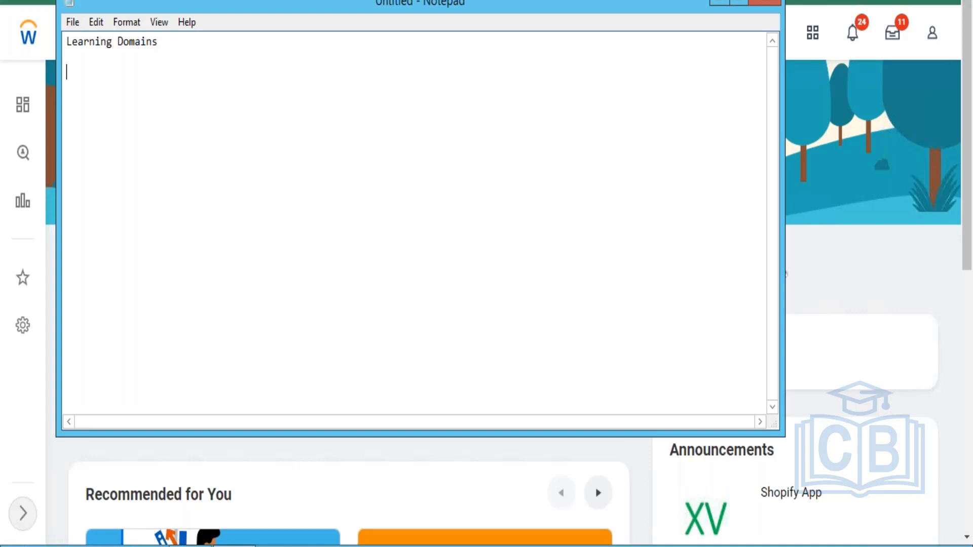
List Manage: Media Import, Media Reporting and manage media Advanced on separate lines
text(Manage: Media )
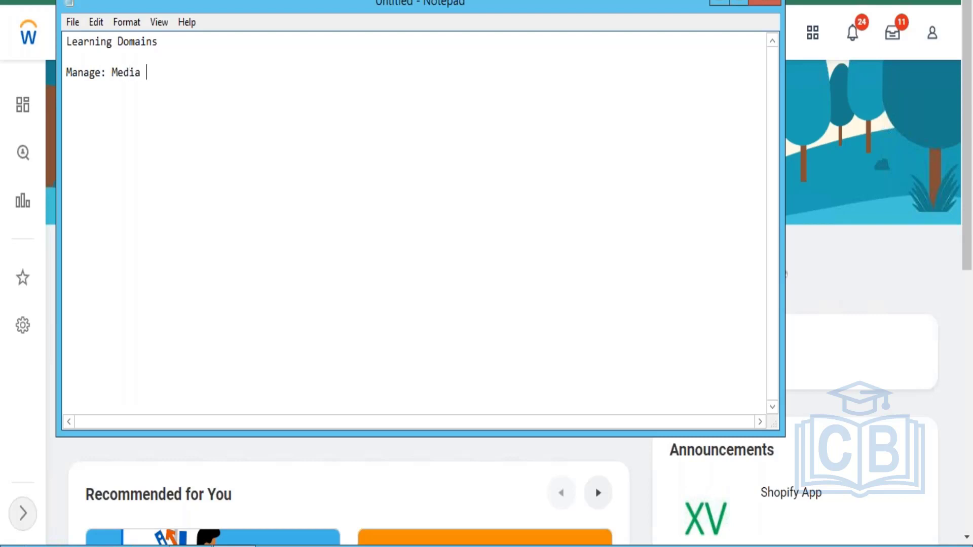
text(Imp)
key(Return)
key(Return)
text(Media Reporting)
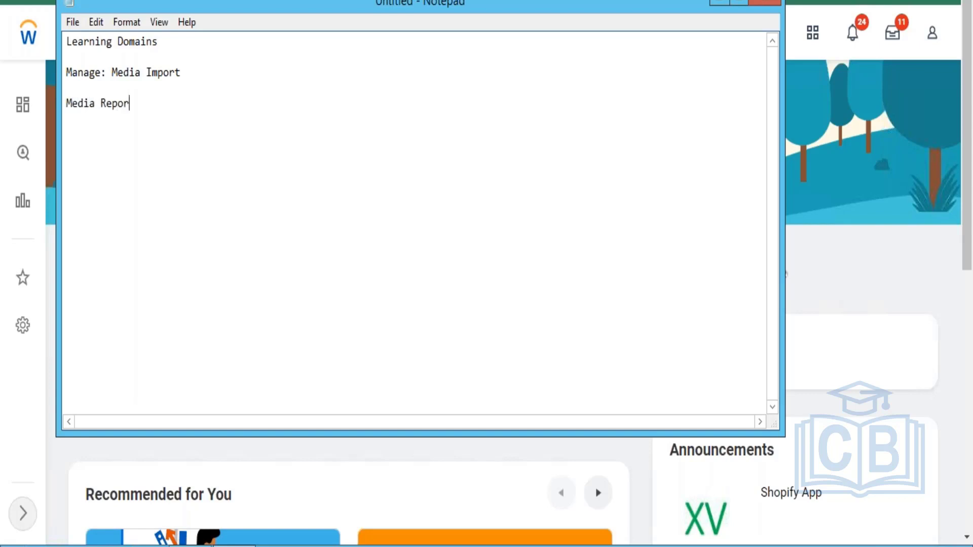
key(Return)
key(Return)
text(manage me)
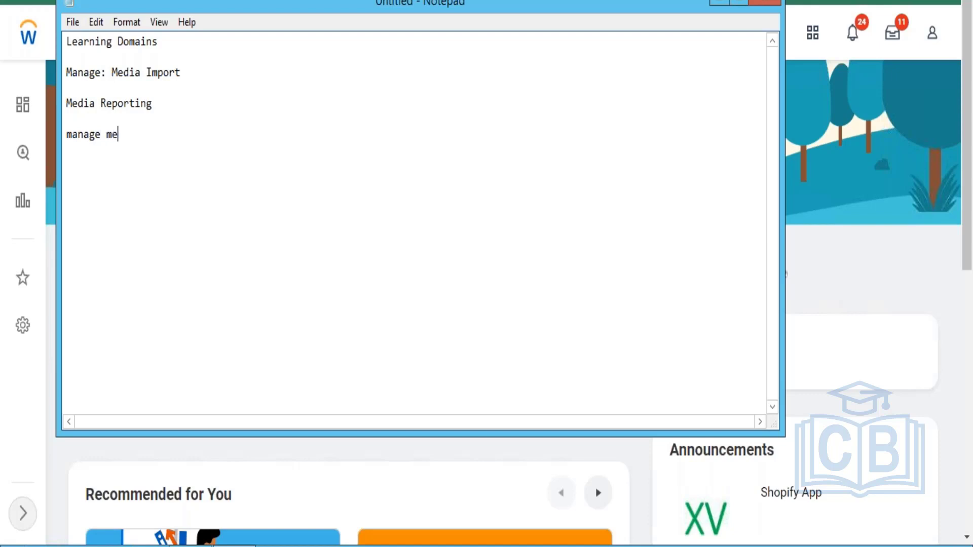
text(dia Advanced)
key(Return)
key(Return)
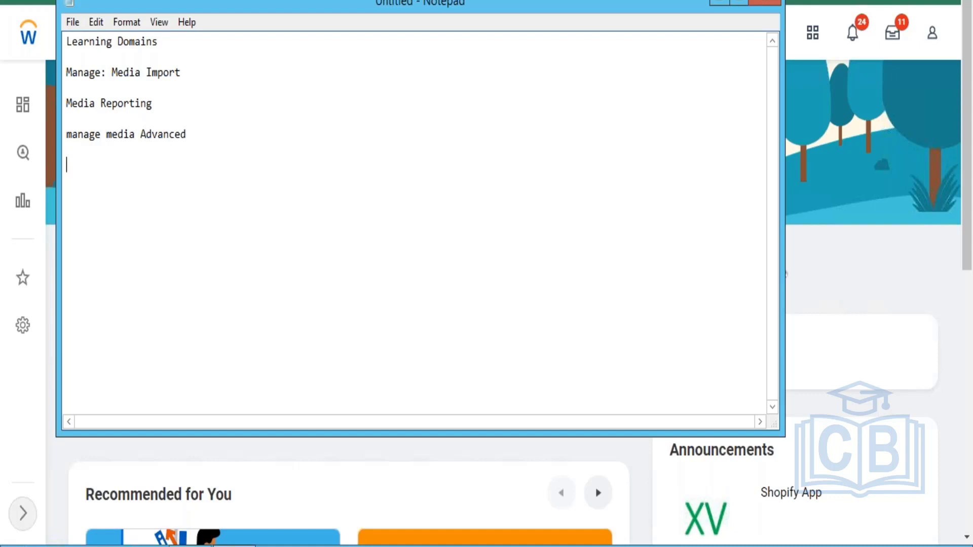
Add Setp:Content Cloud, Learning Core, Administer Campaigns and Learning Access below them
text(Setp:Content Cloud)
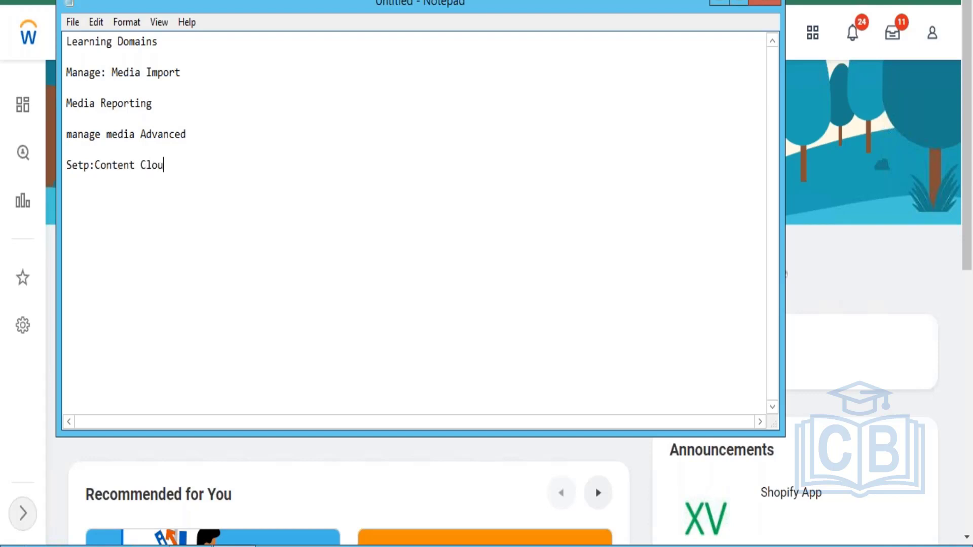
key(Return)
key(Return)
text(Learning Core)
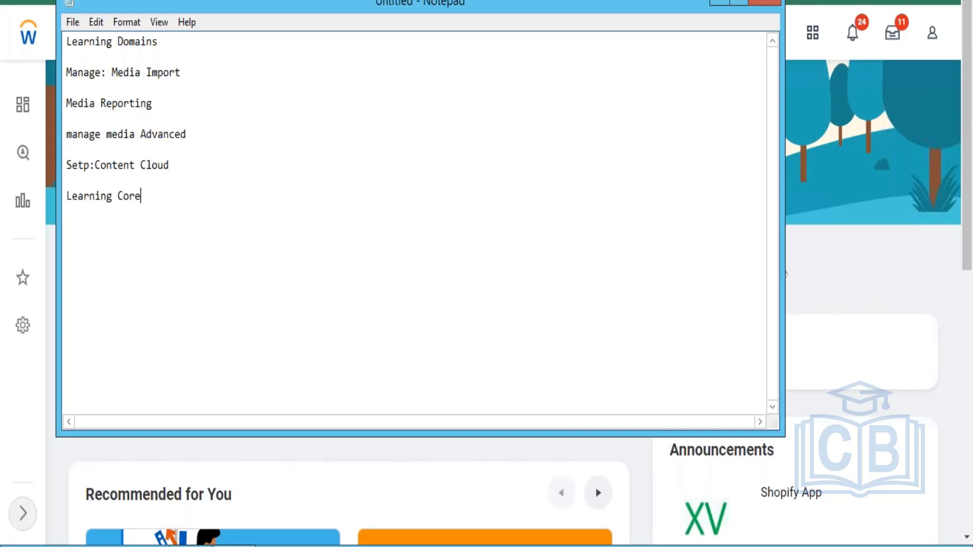
key(Return)
key(Return)
text(Administer Campai)
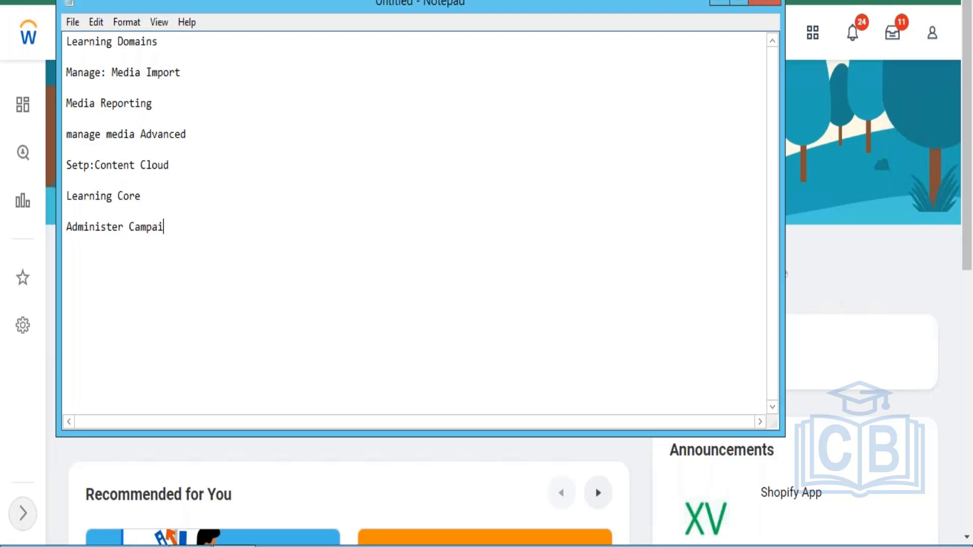
text(gns)
key(Return)
key(Return)
text(Learning Access)
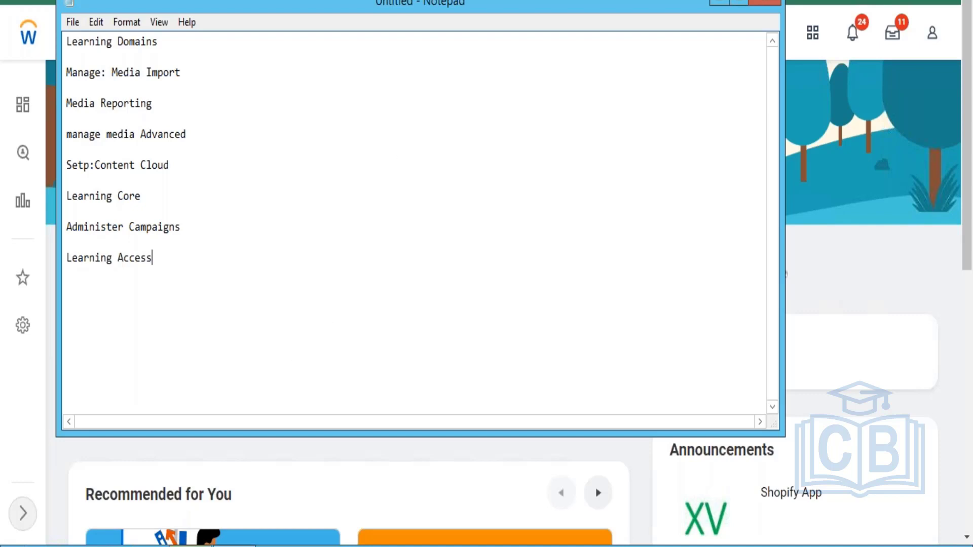
Back in Chrome, search Workday for 'domain:manage' to list all 100 manage domains
mouse_move(194, 546)
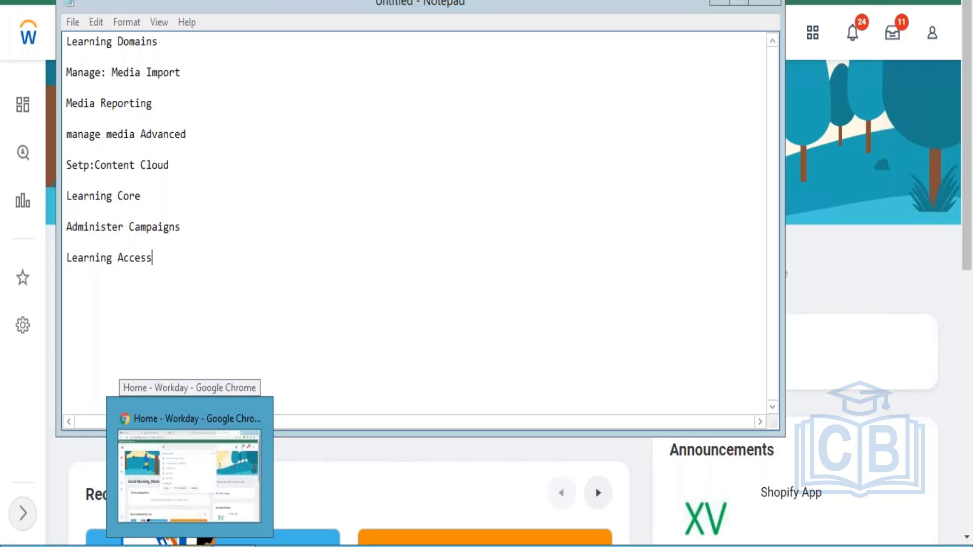
click(195, 546)
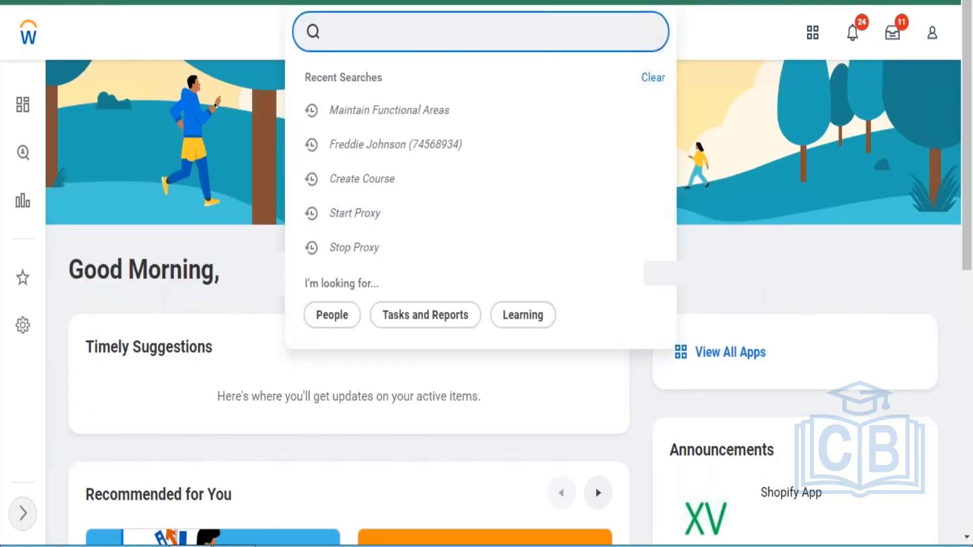
text(domain)
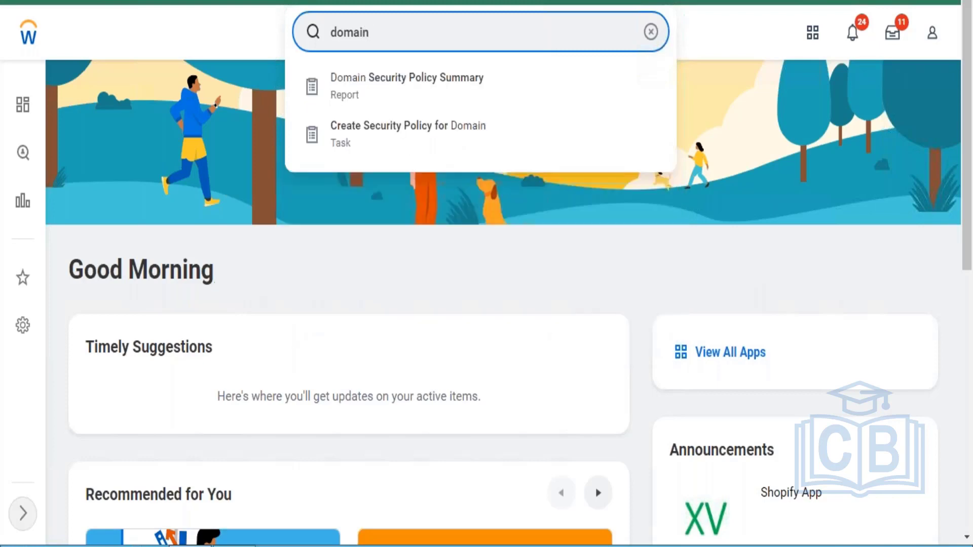
text(:)
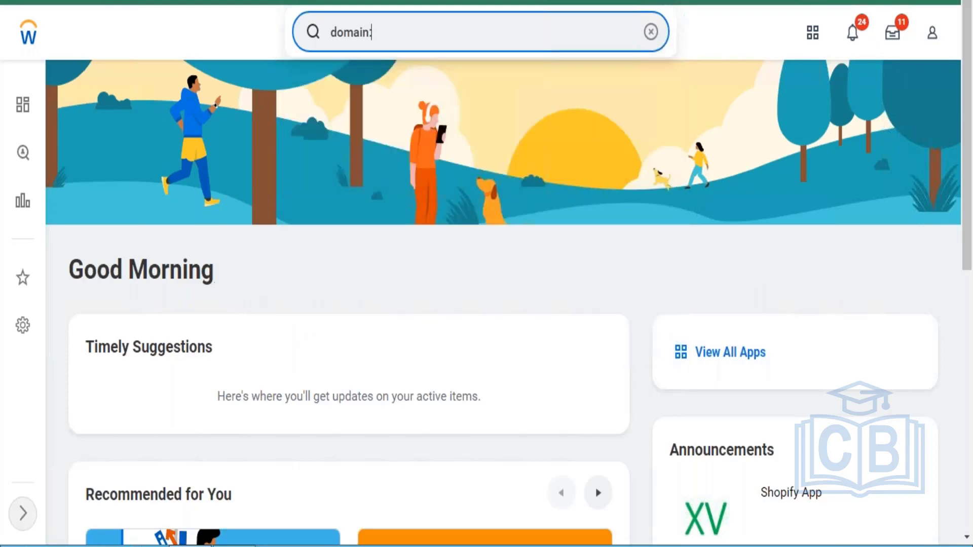
text(manage:)
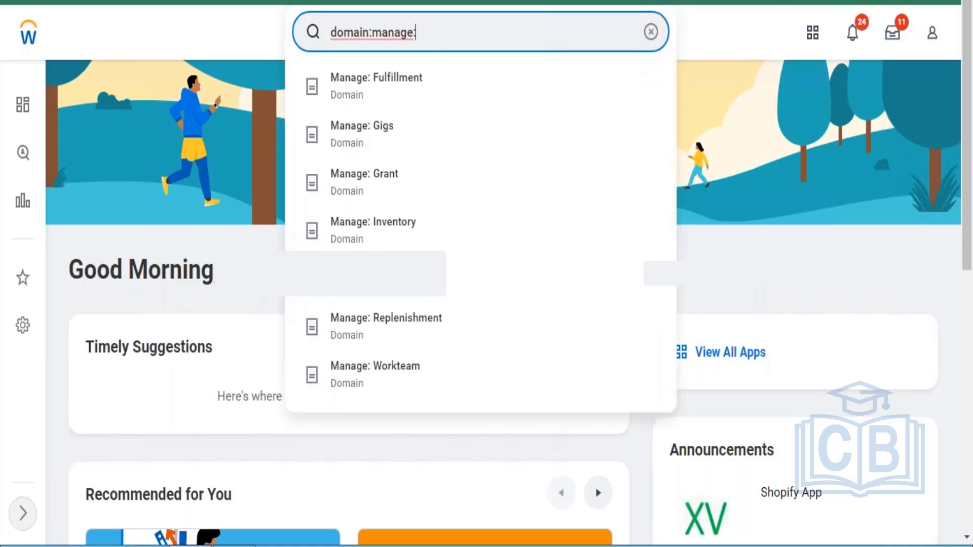
key(Return)
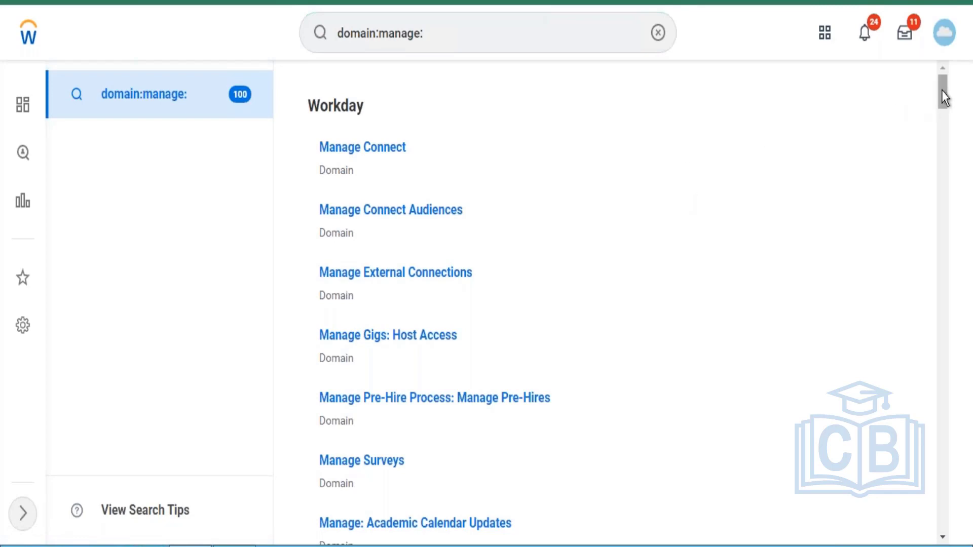
Append 'media' to the domain:manage: query to preview media domains, then clear it
drag(942, 93, 939, 64)
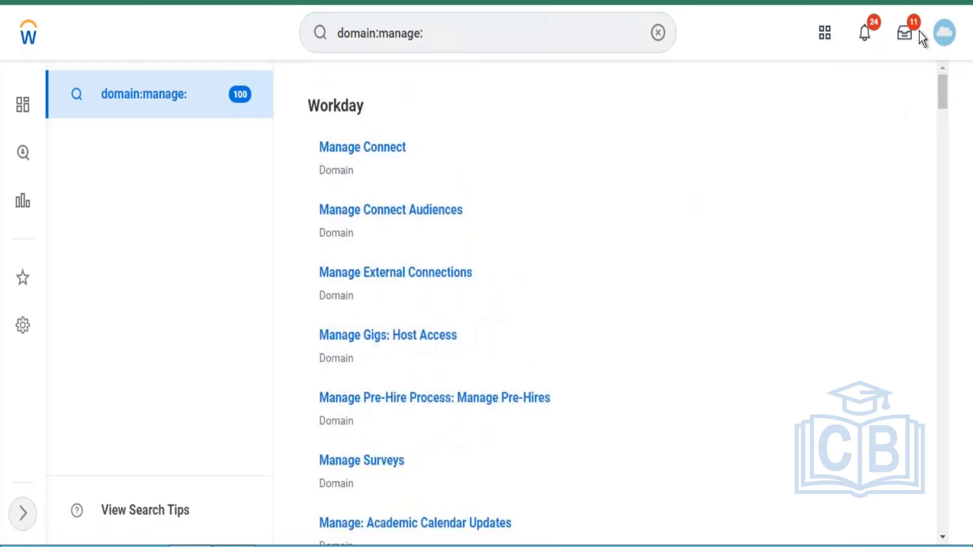
click(502, 28)
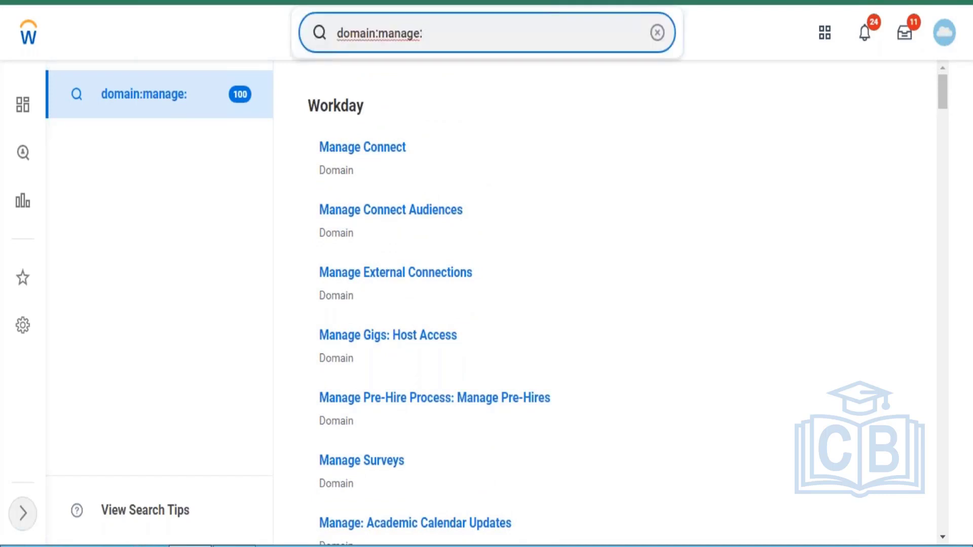
text(media)
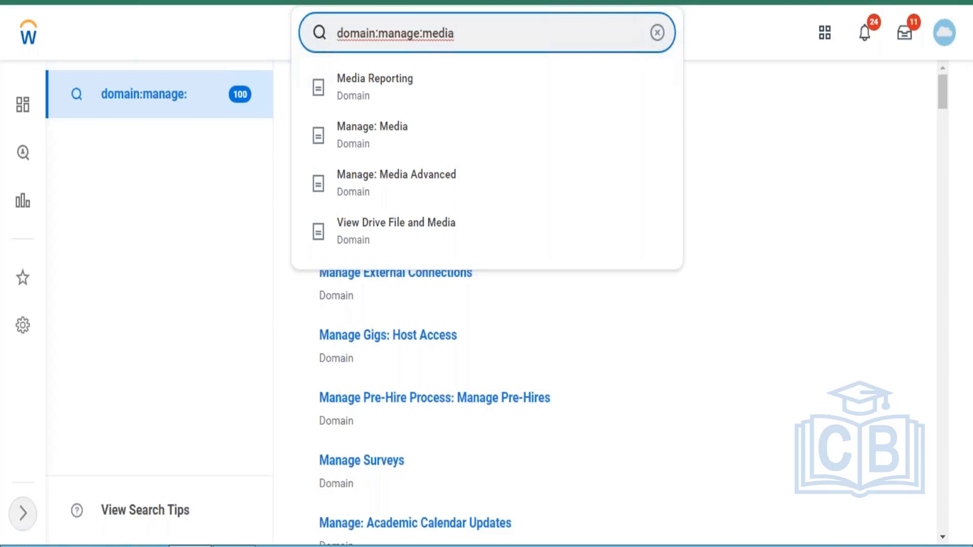
click(657, 33)
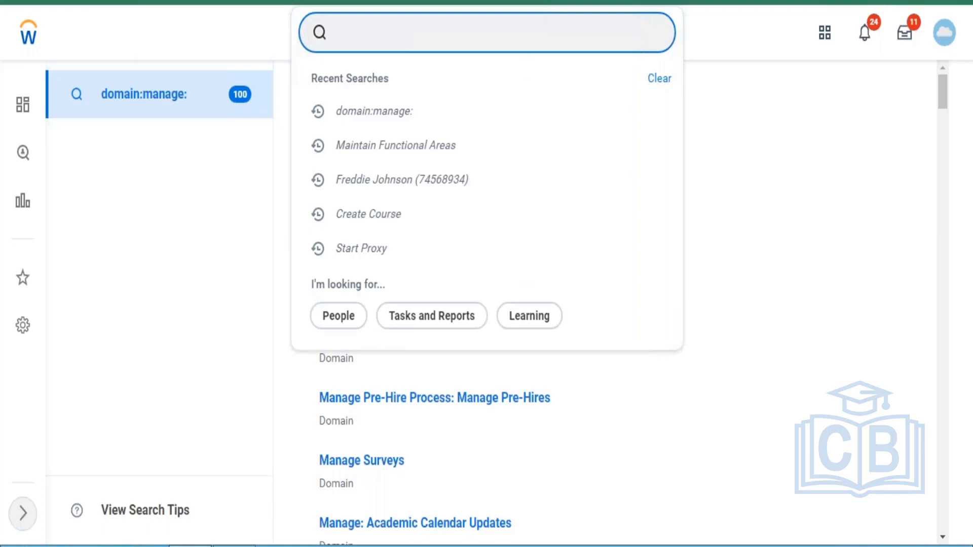
Clear a 'report' query and search '?' to reach the Better Ways To Search help
text(report)
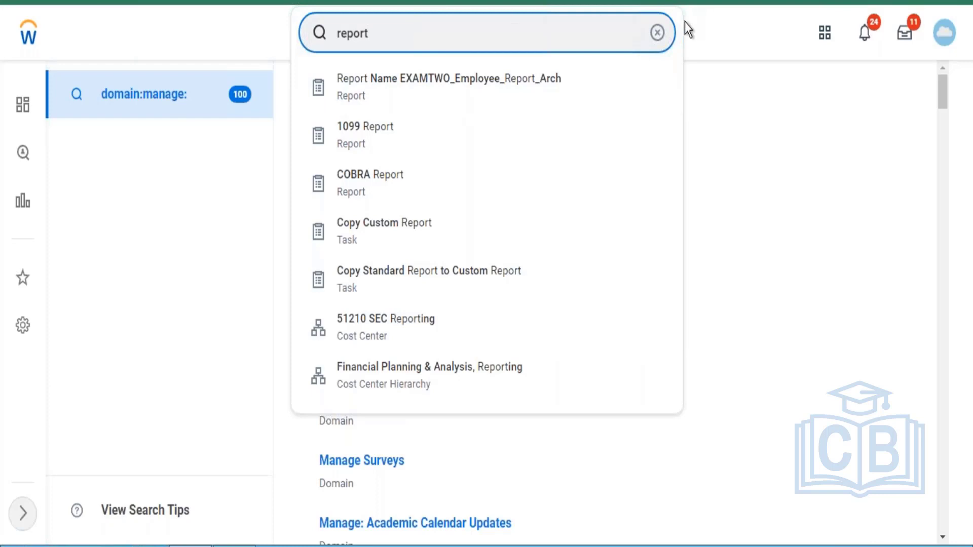
click(657, 33)
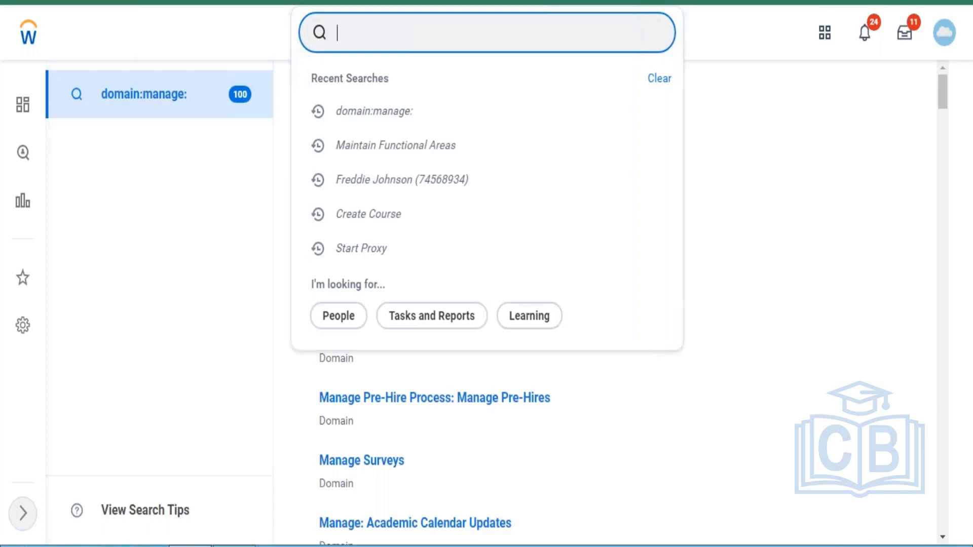
text(?)
key(Escape)
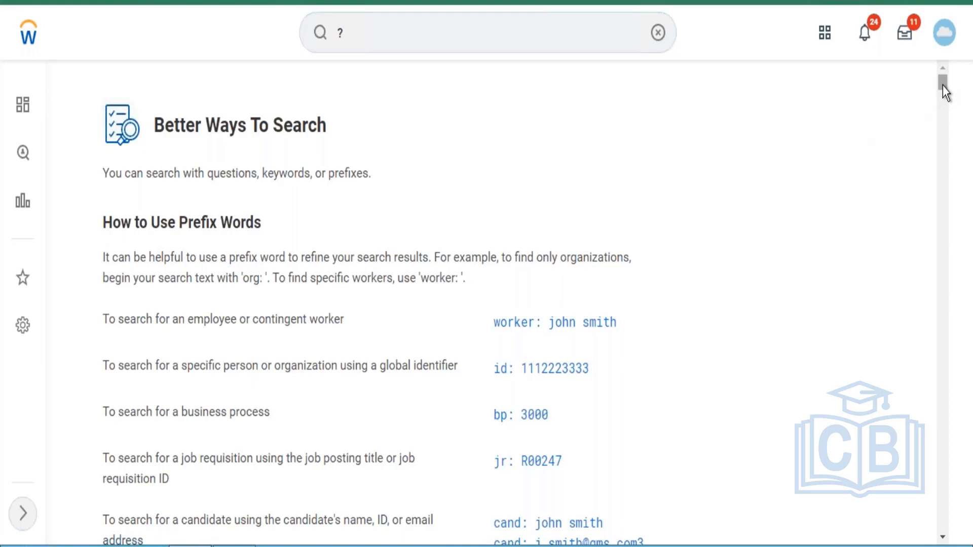
Scroll the All Prefix Words list down to the Language Skill and Management Level prefixes
drag(942, 86, 937, 139)
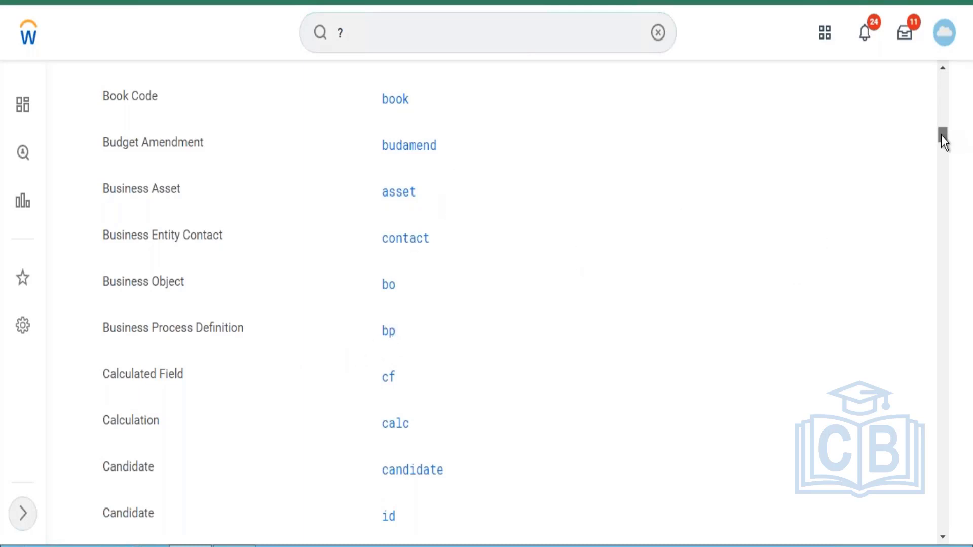
drag(941, 134, 940, 150)
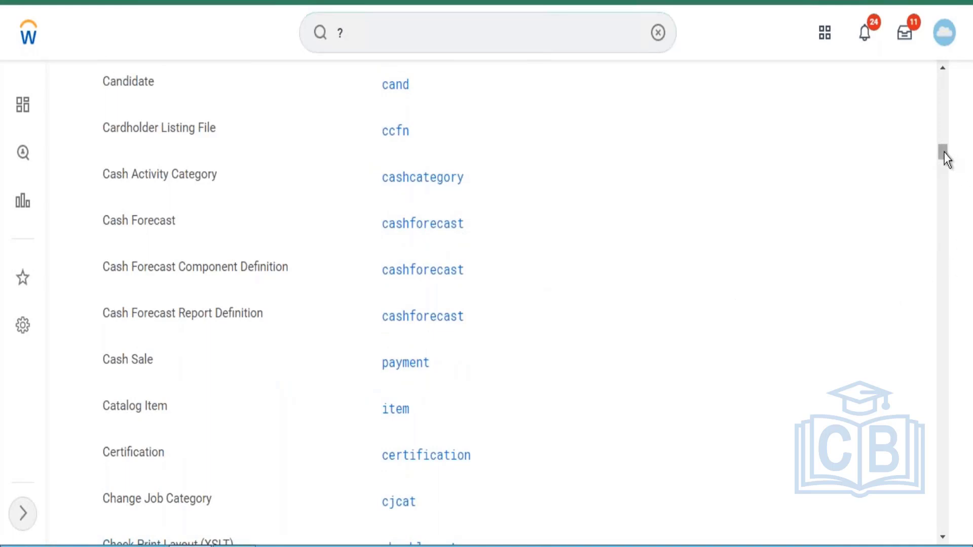
drag(944, 153, 941, 196)
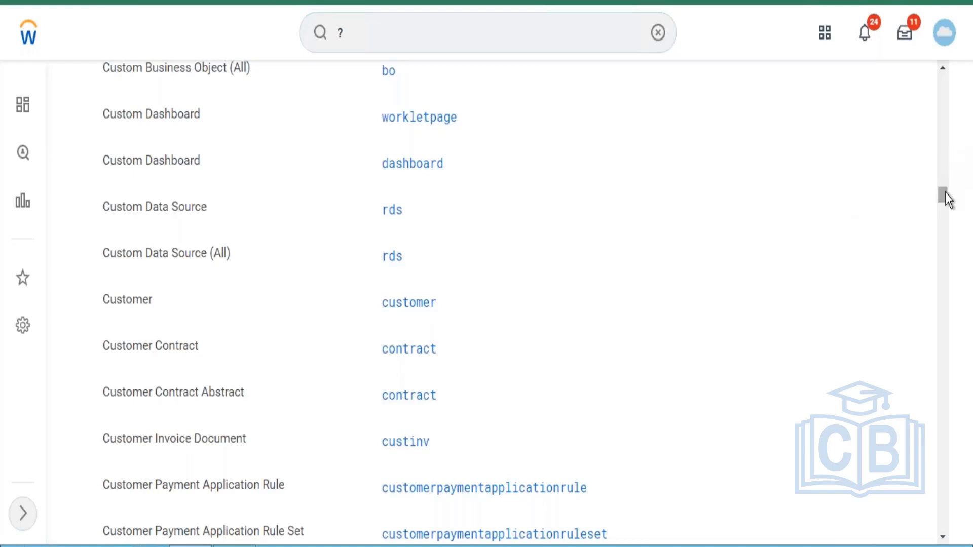
drag(944, 184, 933, 326)
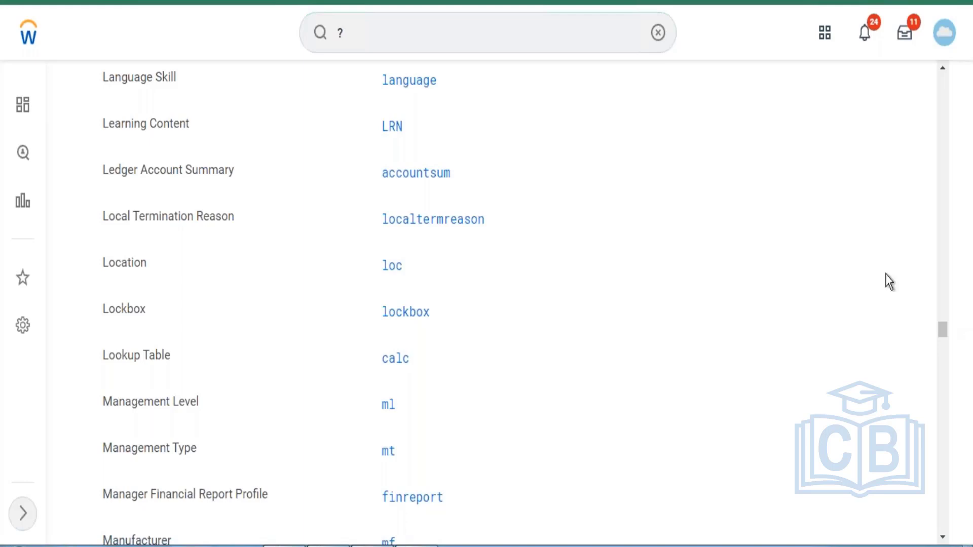
Dismiss the profile menu and clear the '?' query from the Workday search box
click(949, 41)
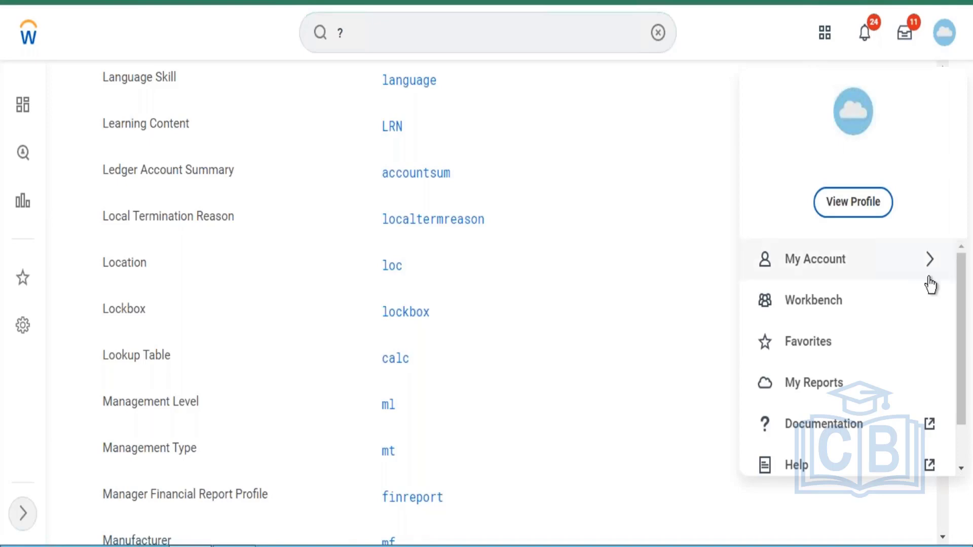
drag(962, 329, 954, 397)
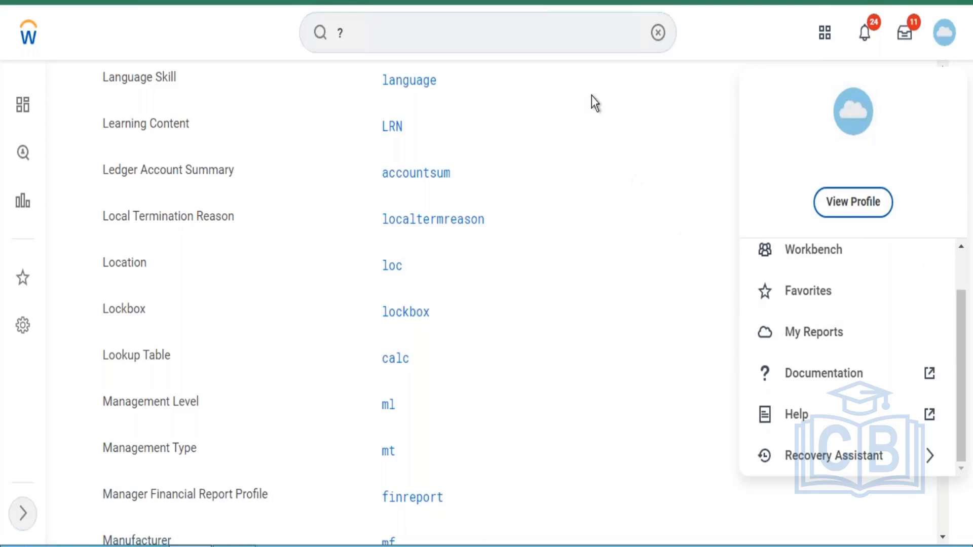
click(658, 34)
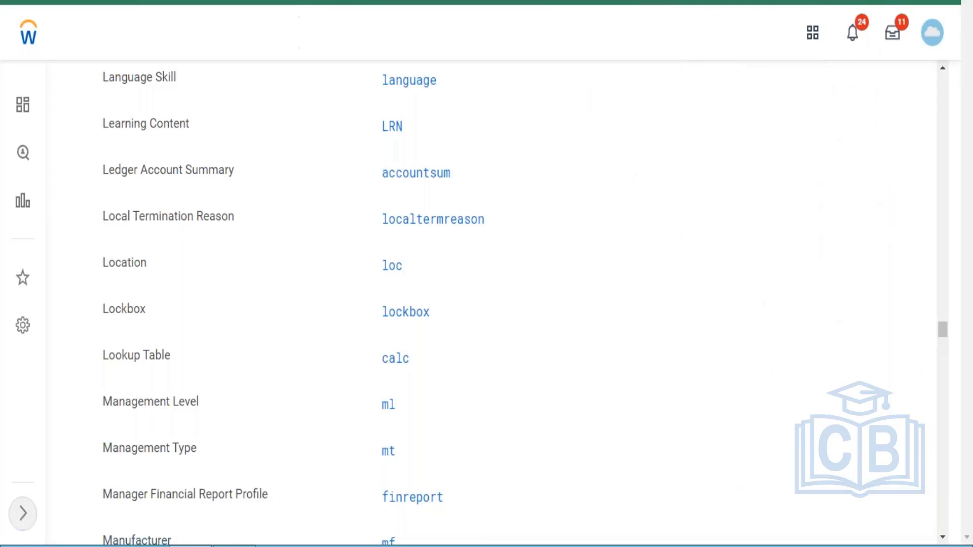
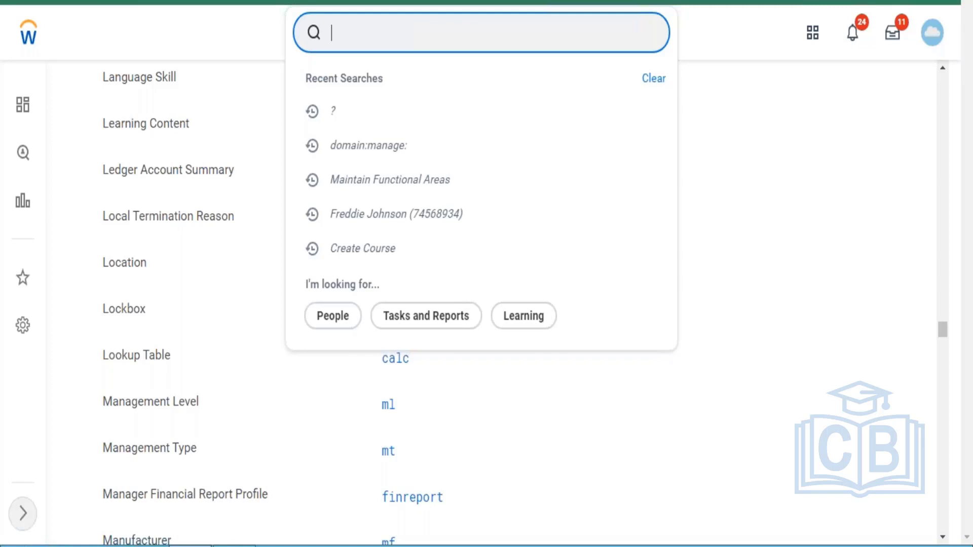
Search 'create business process', start Create Business Process Definition (Default Definition), and list the process types
text(create)
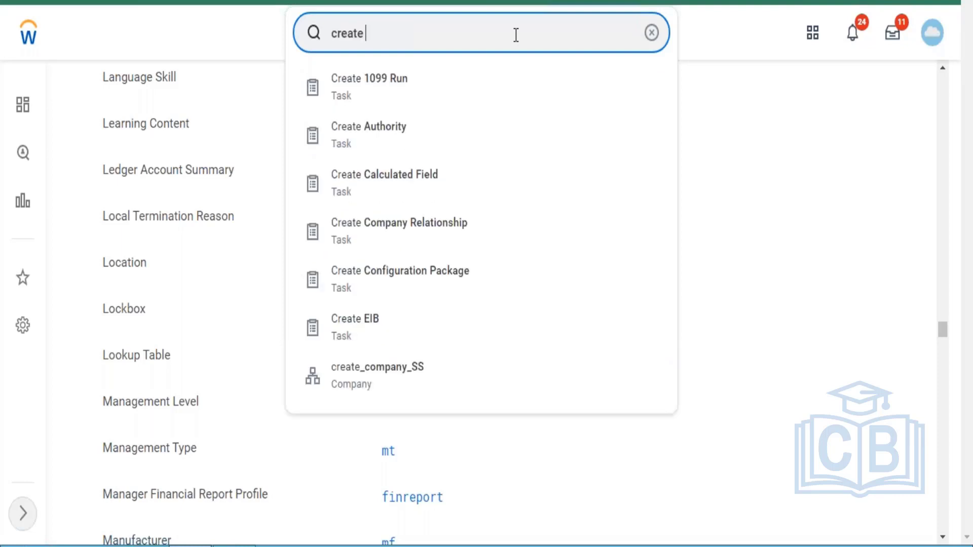
text( business process)
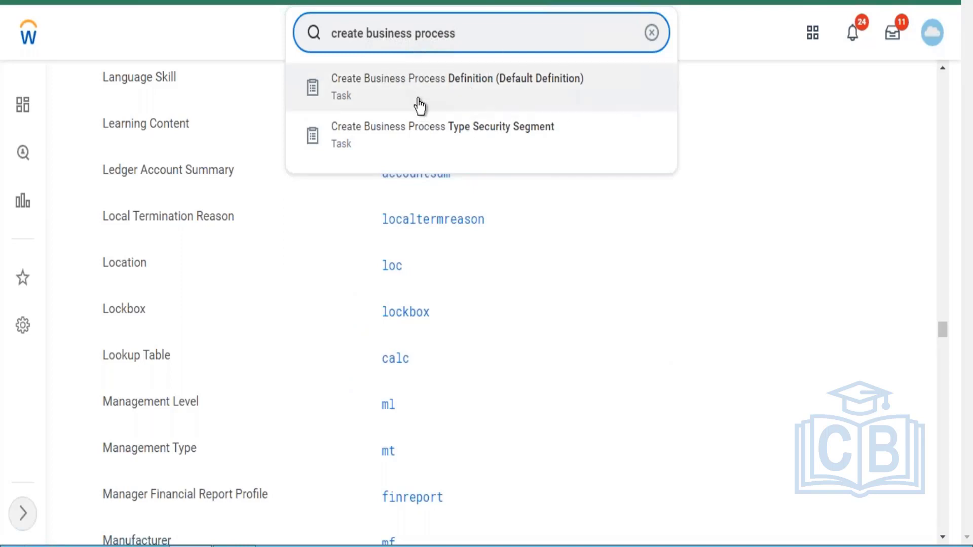
click(538, 86)
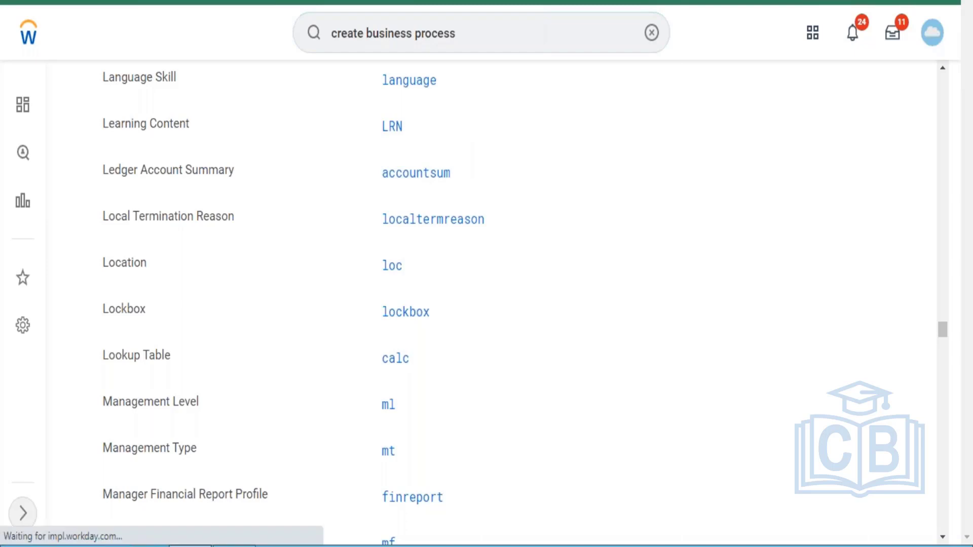
click(291, 189)
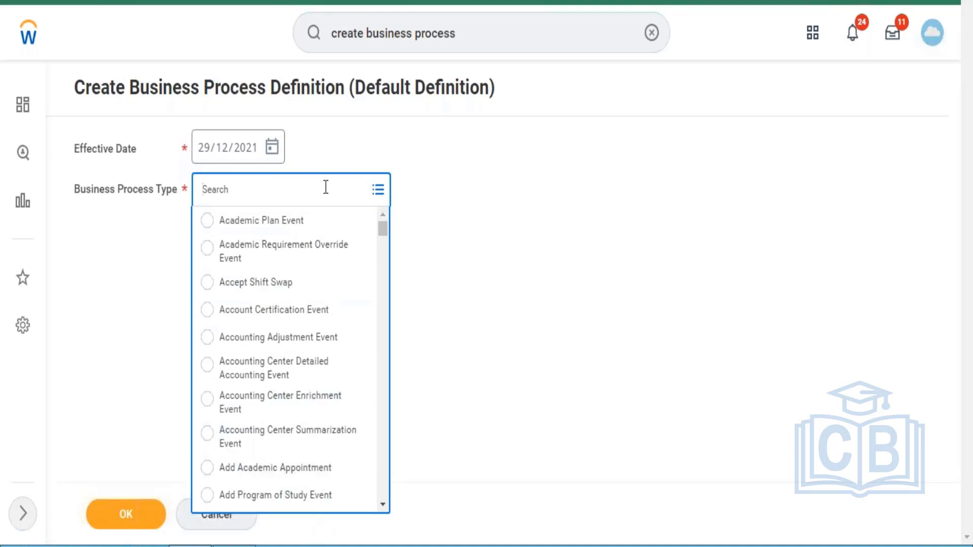
Search process types for 'learning', pick Drop Learning Enrollment, and confirm it
text(learning)
key(Return)
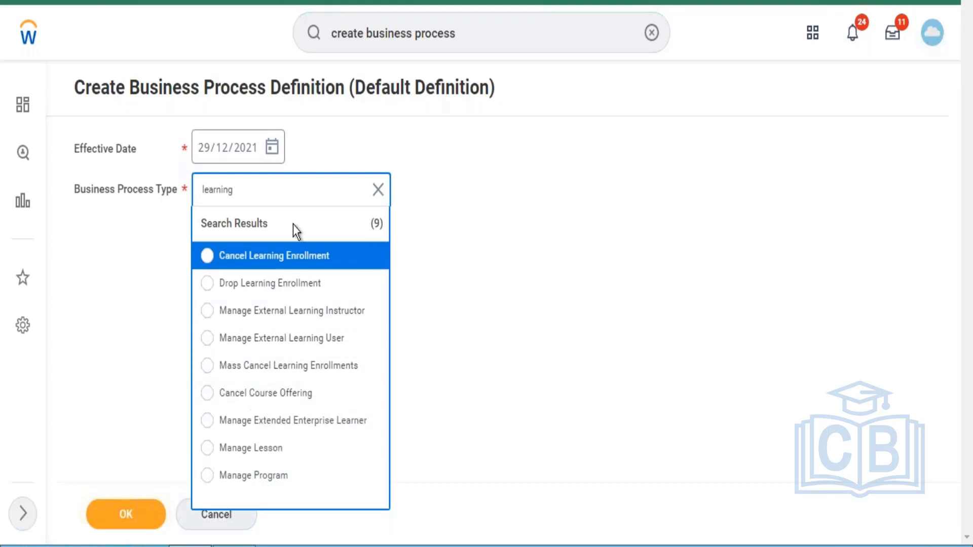
click(285, 292)
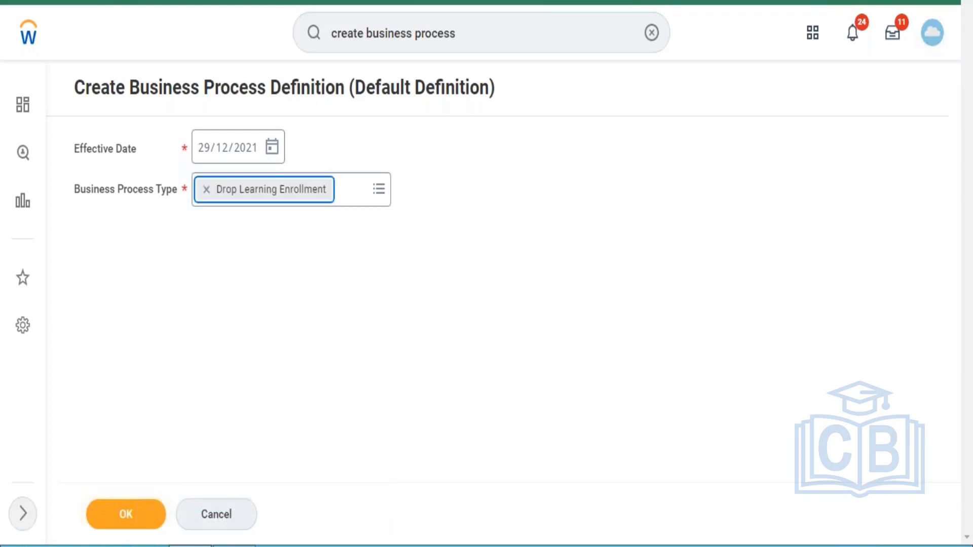
click(132, 522)
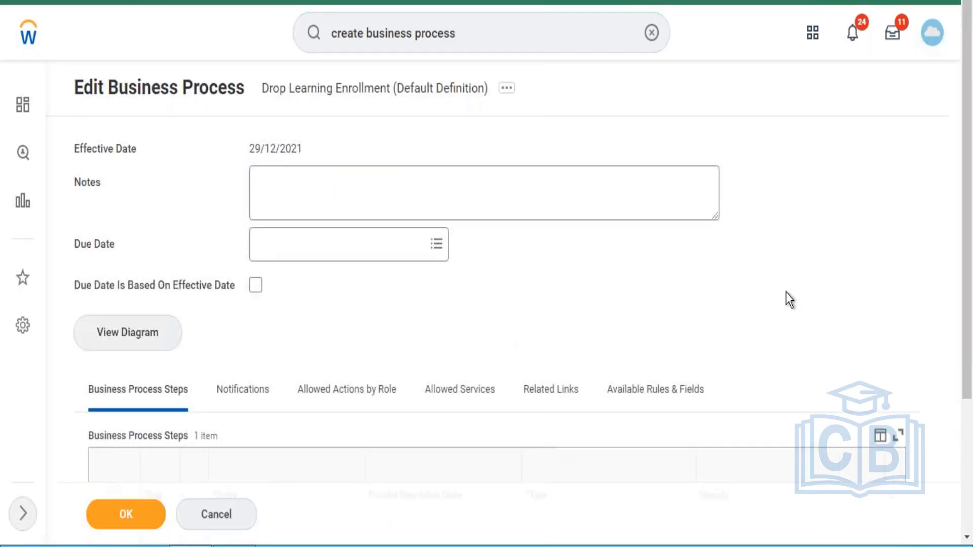
Review the Business Process Steps table and submit the Drop Learning Enrollment definition as is
drag(966, 217, 962, 363)
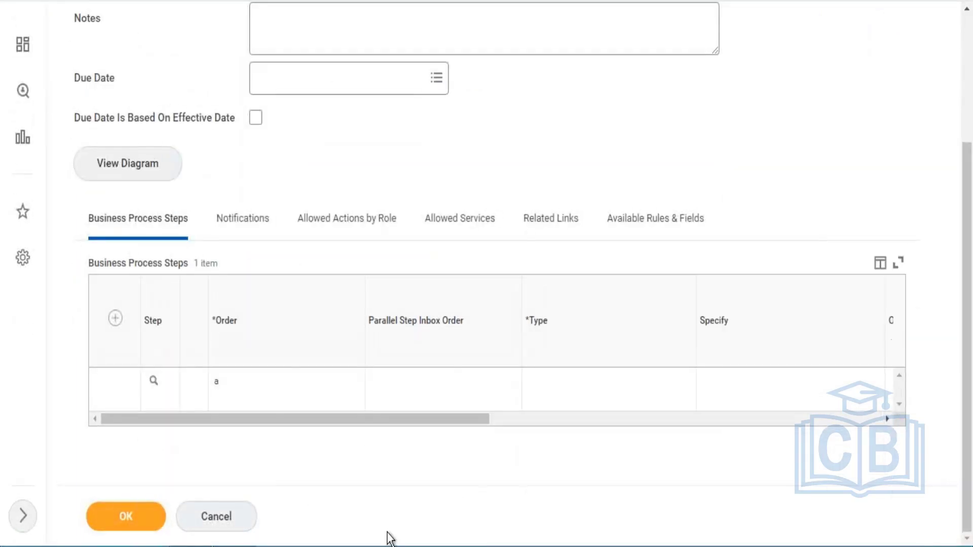
click(124, 515)
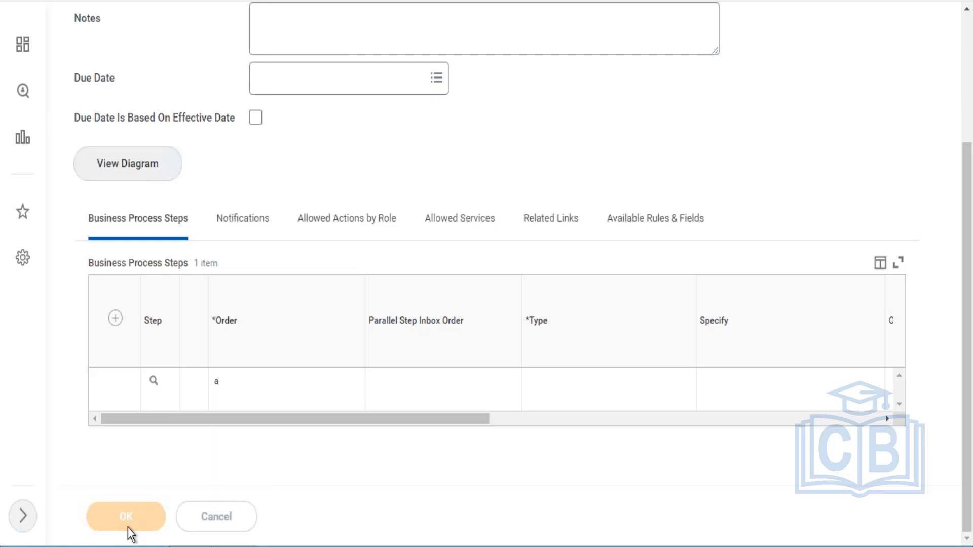
click(218, 382)
click(968, 99)
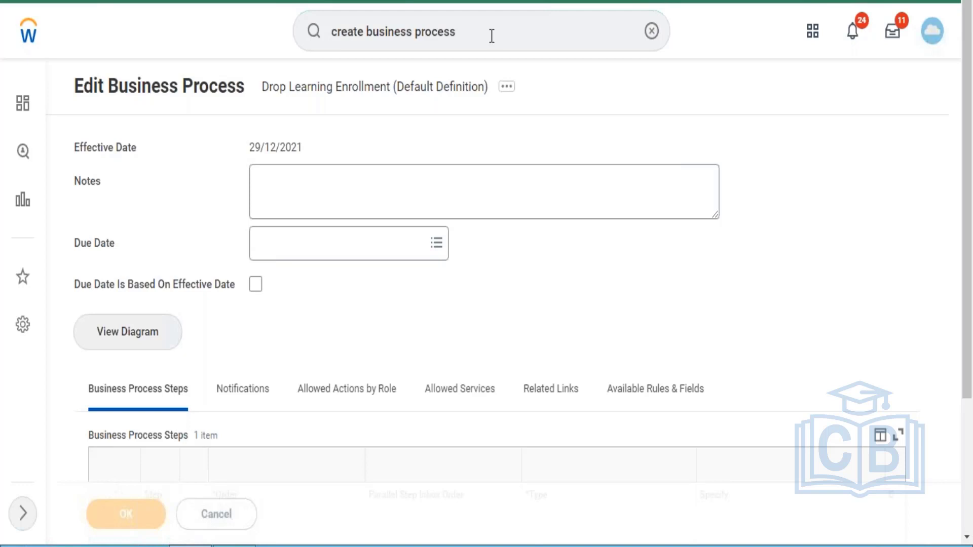
Clear the search, return to the Workday home page, sign in again, and bring Notepad forward
click(491, 35)
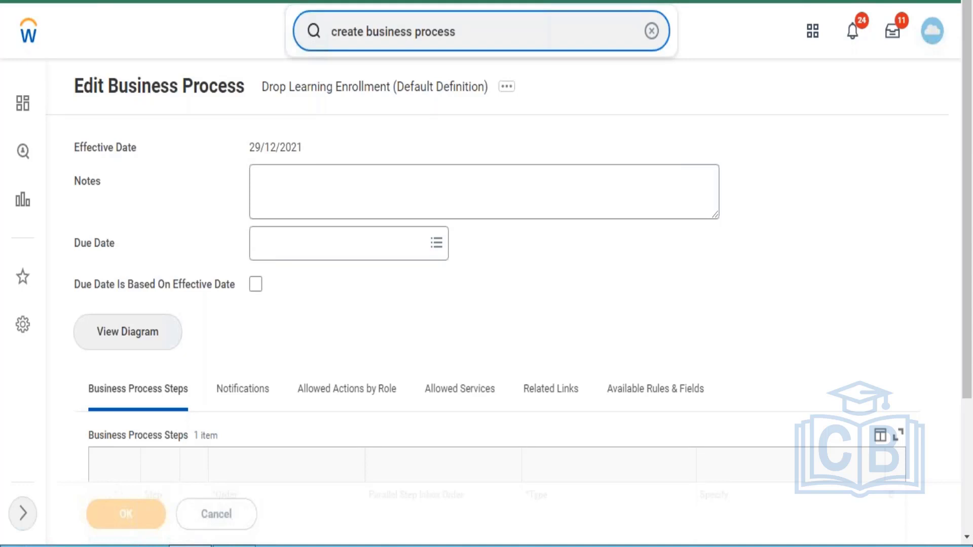
click(651, 31)
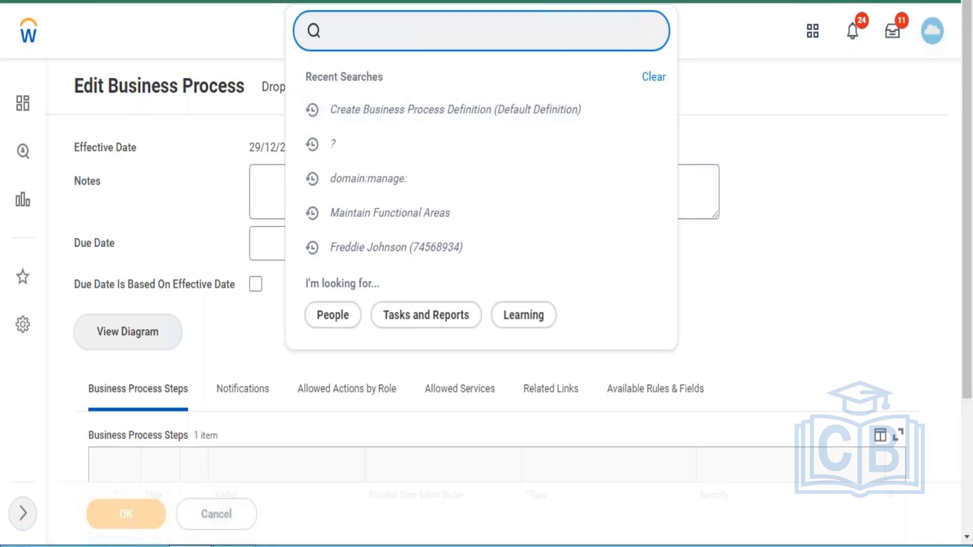
click(27, 45)
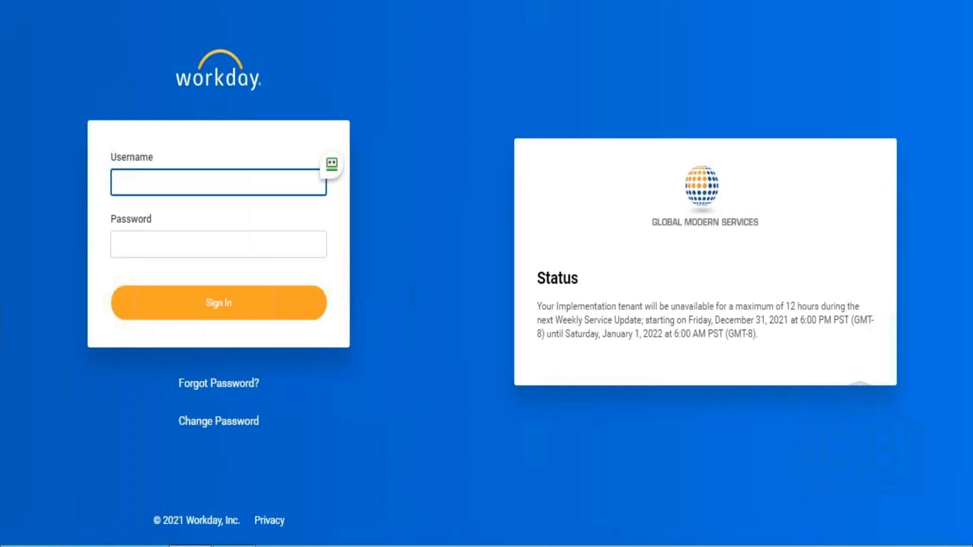
click(234, 262)
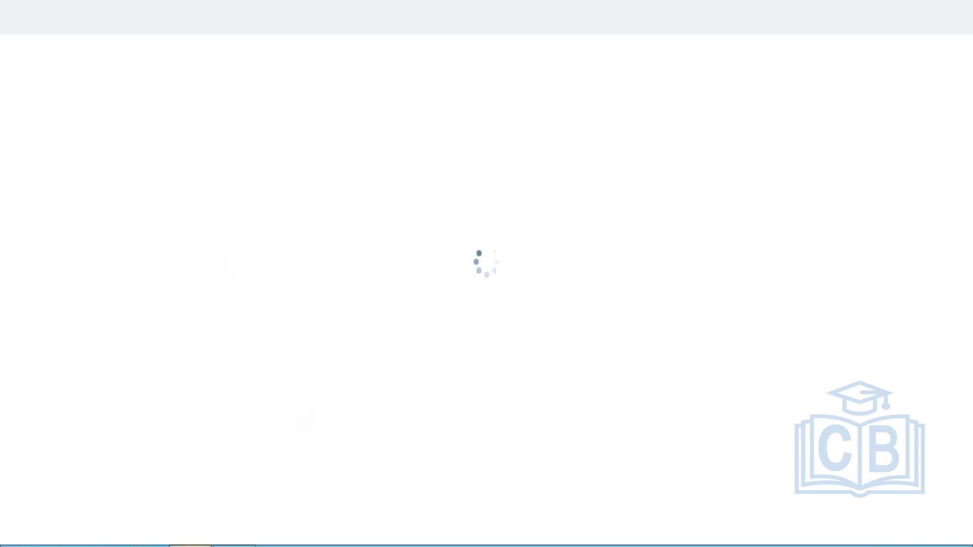
click(234, 546)
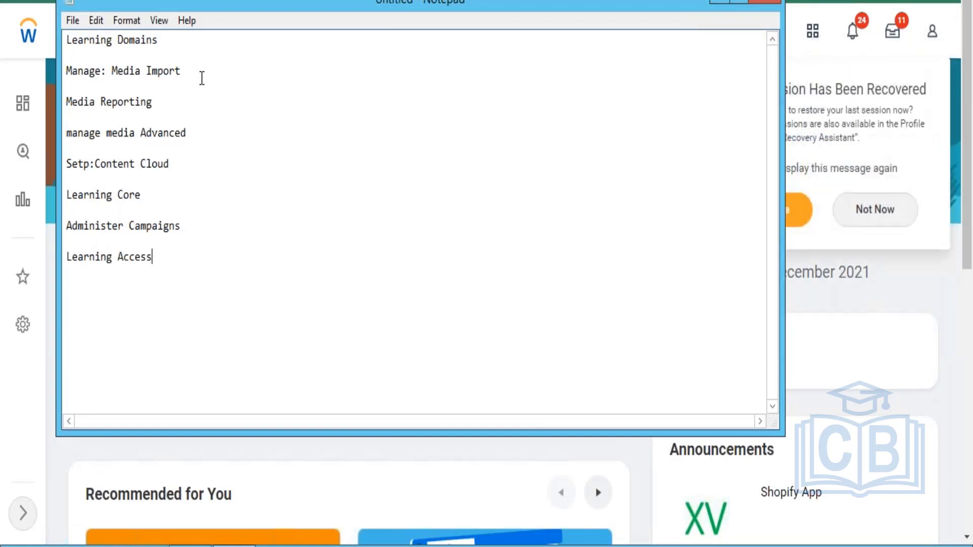
Select the 'Manage: Media Import' line in the domain list, then minimize Notepad
click(202, 78)
click(717, 3)
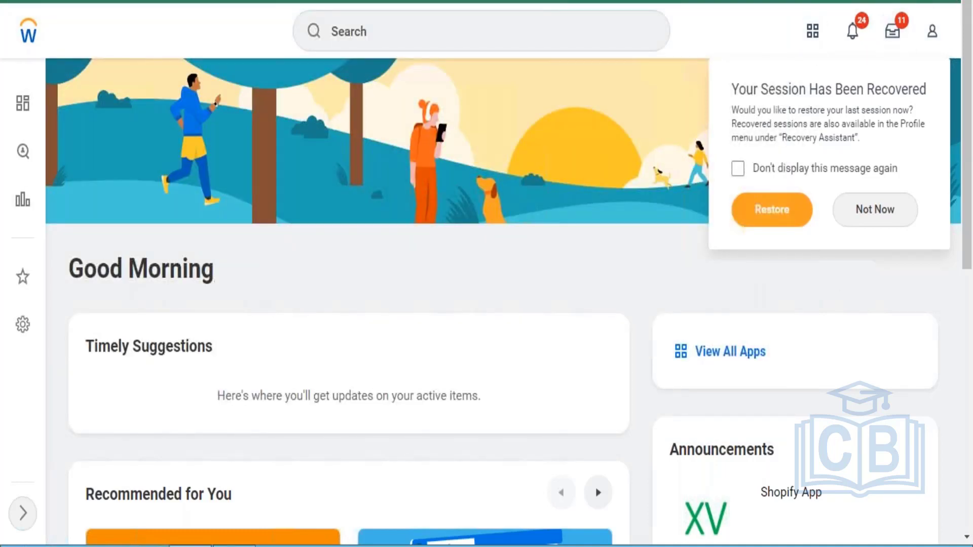
Open the profile menu and choose Not Now on the session-recovered popup
click(933, 31)
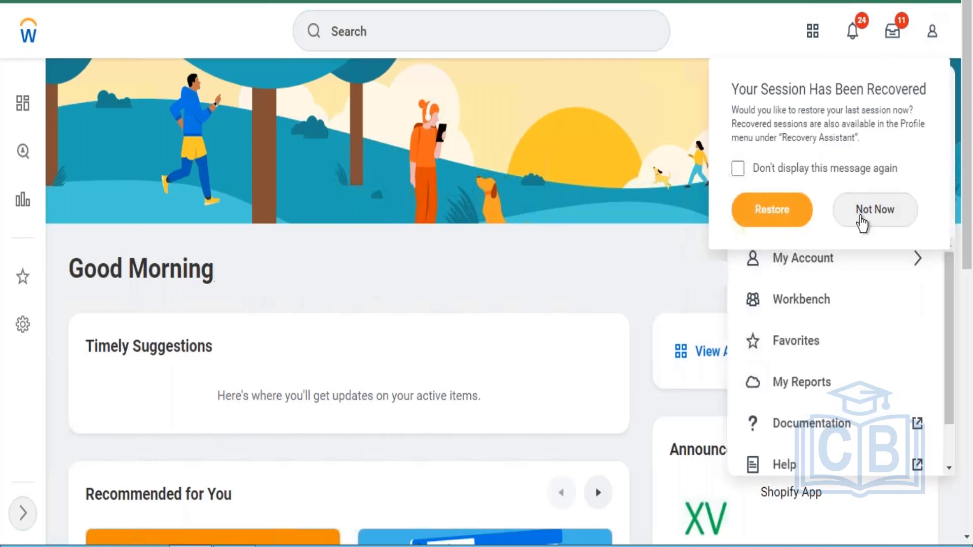
click(862, 221)
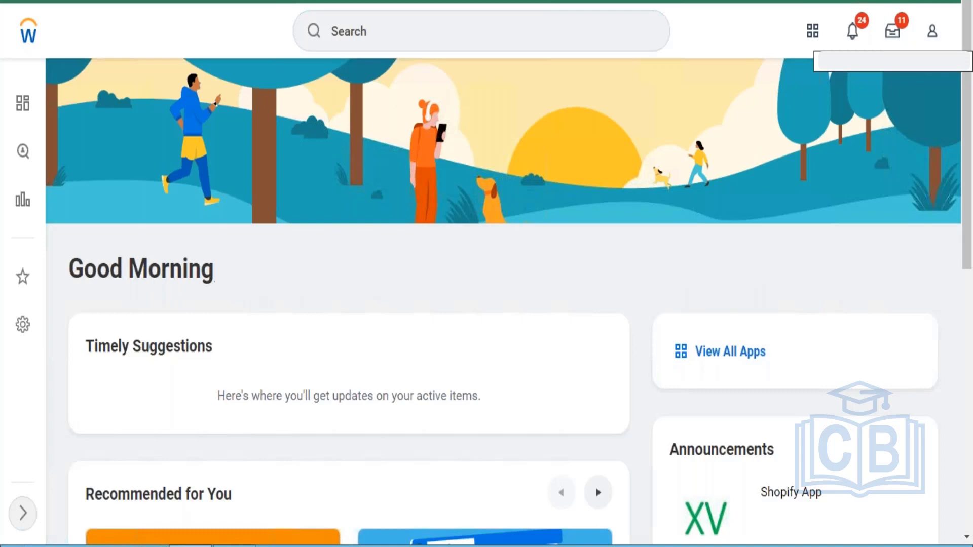
click(933, 34)
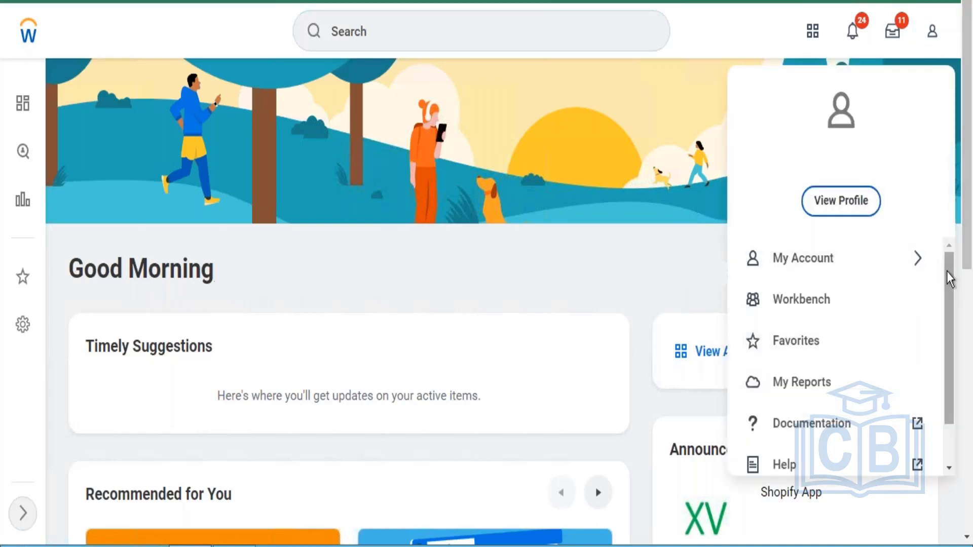
scroll(945, 355, down, 1)
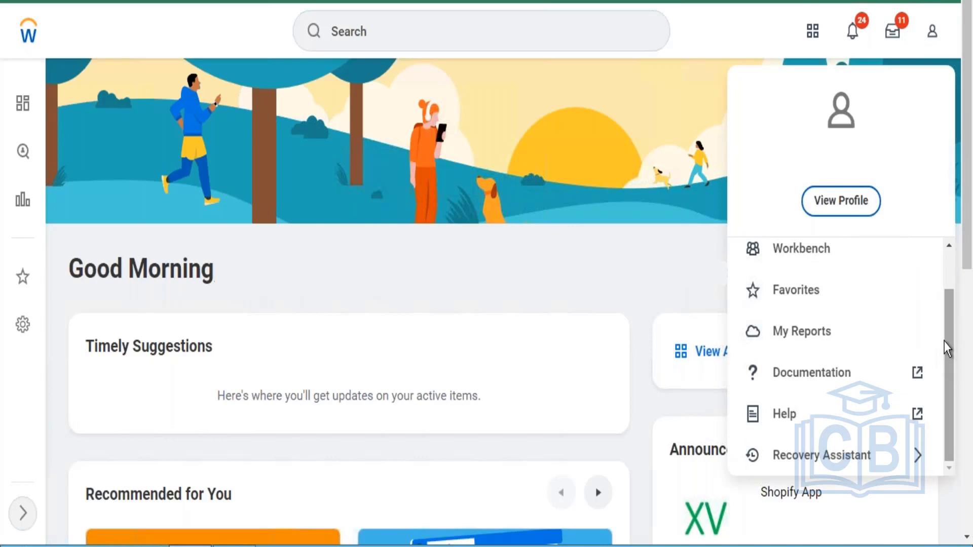
mouse_move(951, 374)
mouse_down()
mouse_move(946, 311)
mouse_move(946, 392)
mouse_up()
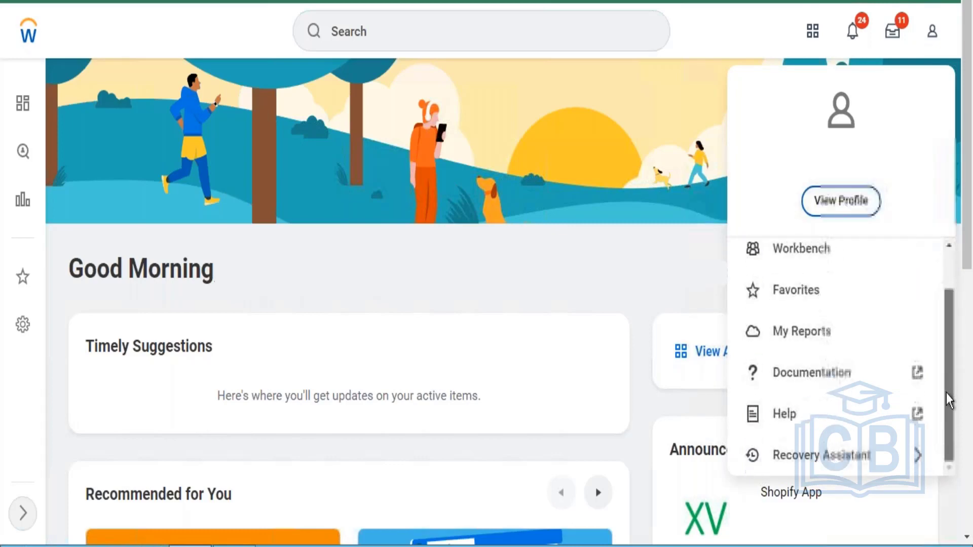
scroll(947, 400, down, 4)
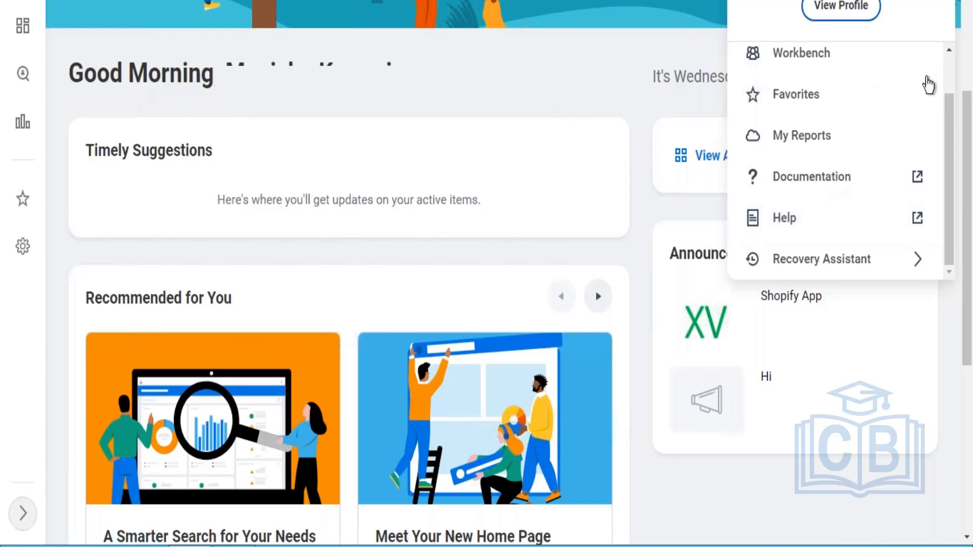
scroll(970, 81, up, 4)
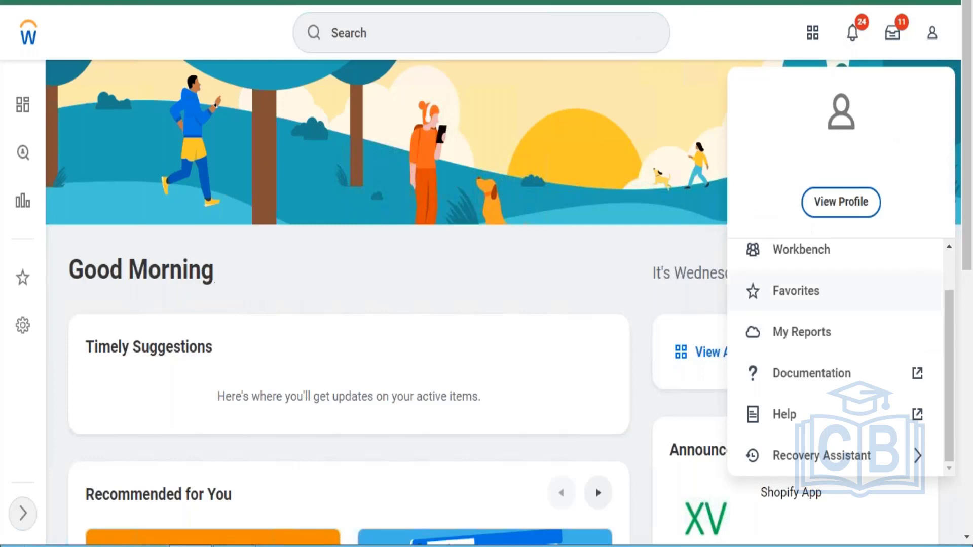
drag(948, 313, 953, 246)
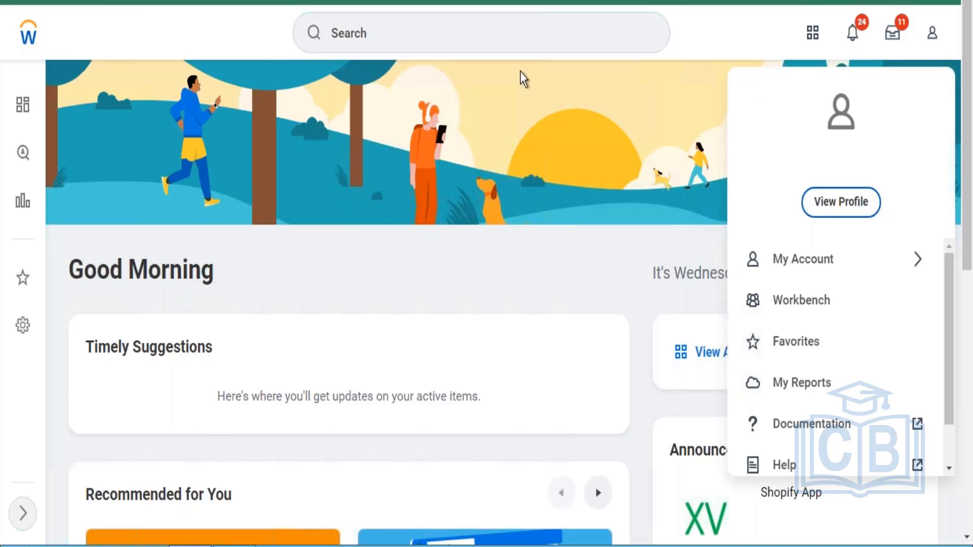
Search 'create course' and launch the Create Course task from the results
click(490, 33)
text(create)
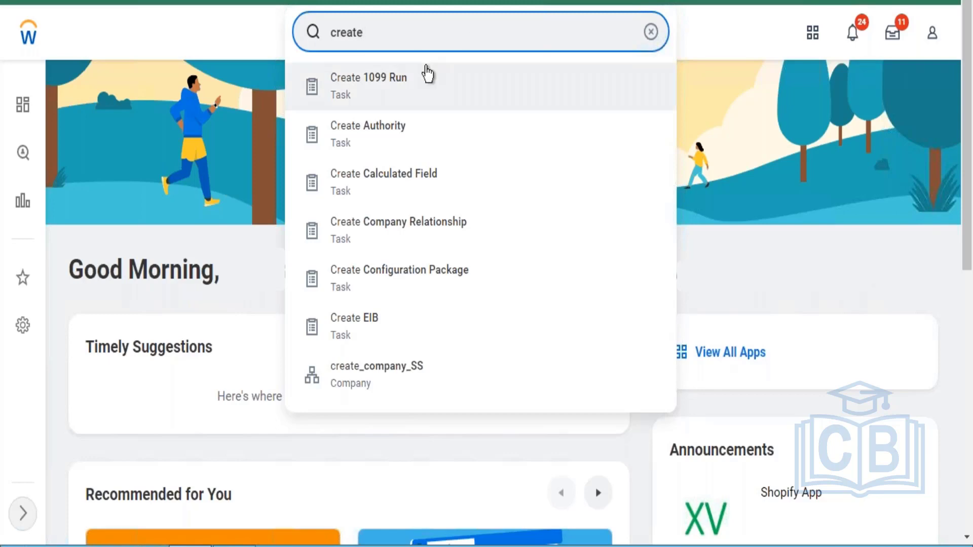
text(crea)
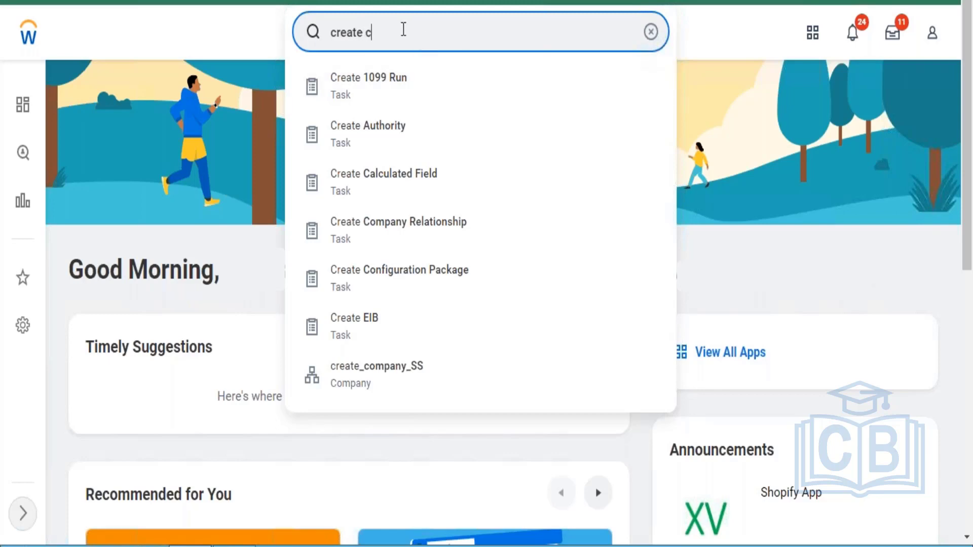
key(BackSpace)
key(BackSpace)
key(BackSpace)
key(BackSpace)
text(course)
click(391, 93)
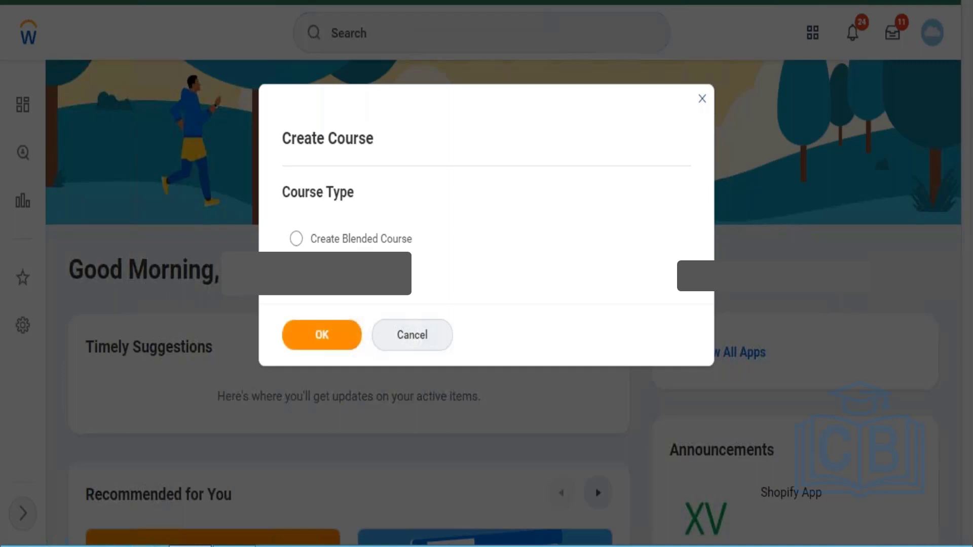
Confirm the Create Course dialog and scroll through the empty Create Digital Course form
click(329, 339)
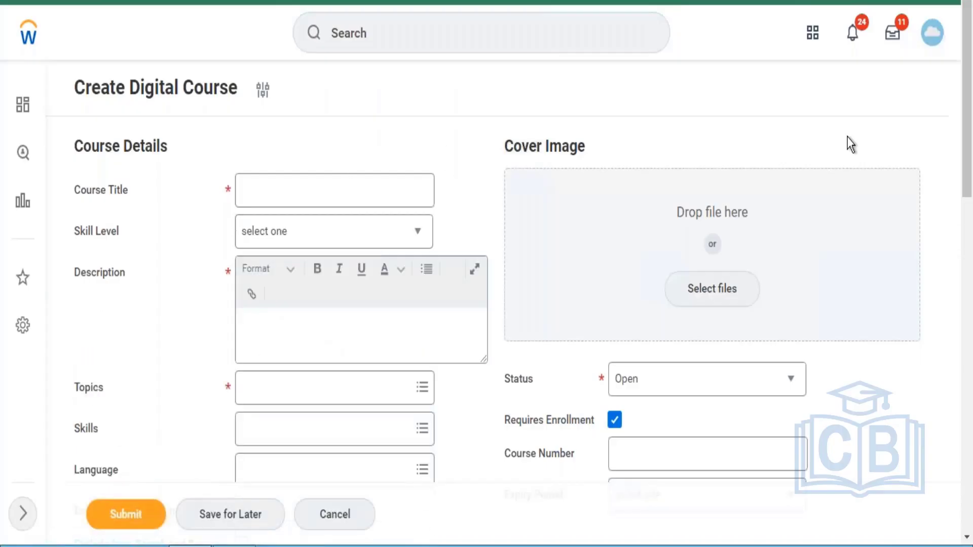
drag(967, 133, 970, 484)
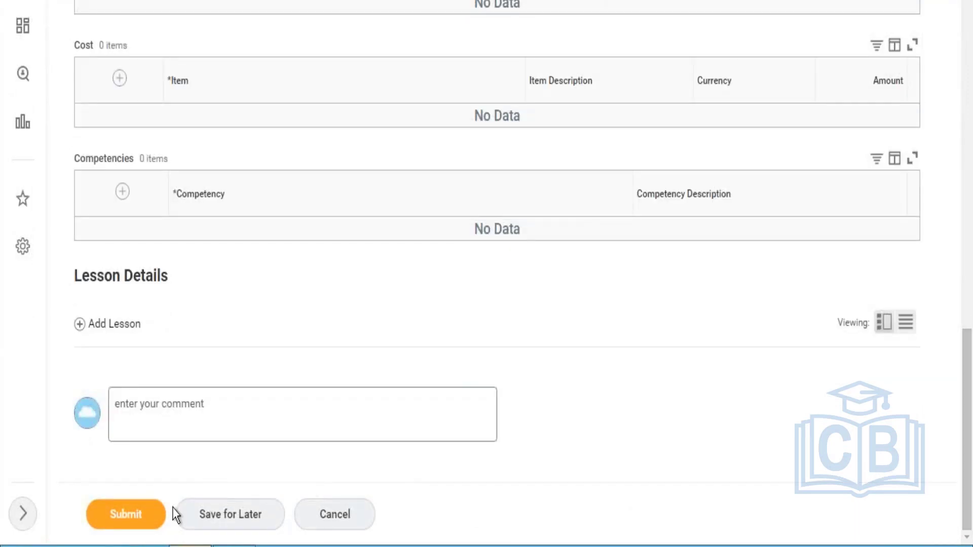
Add a Media lesson, try Select files twice without choosing a file, then return to the top
click(114, 324)
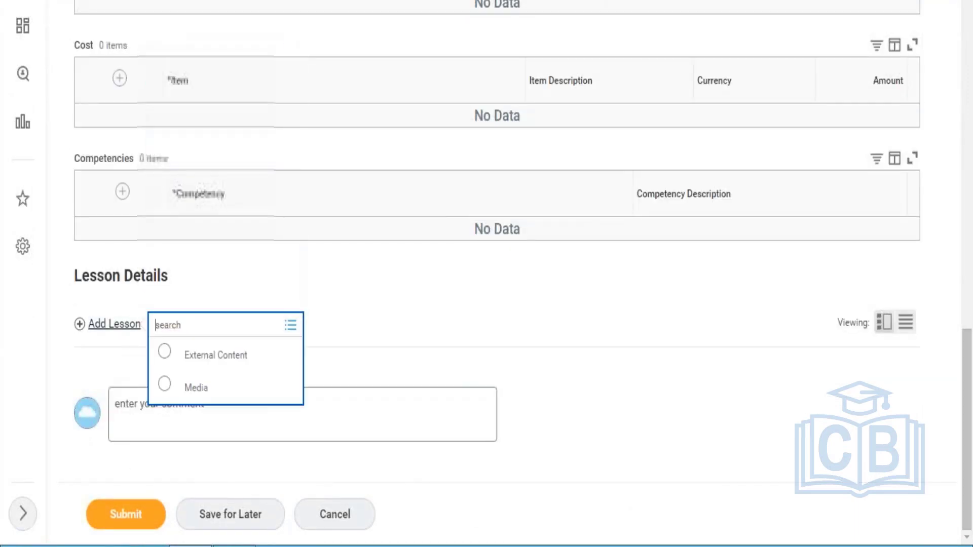
click(196, 388)
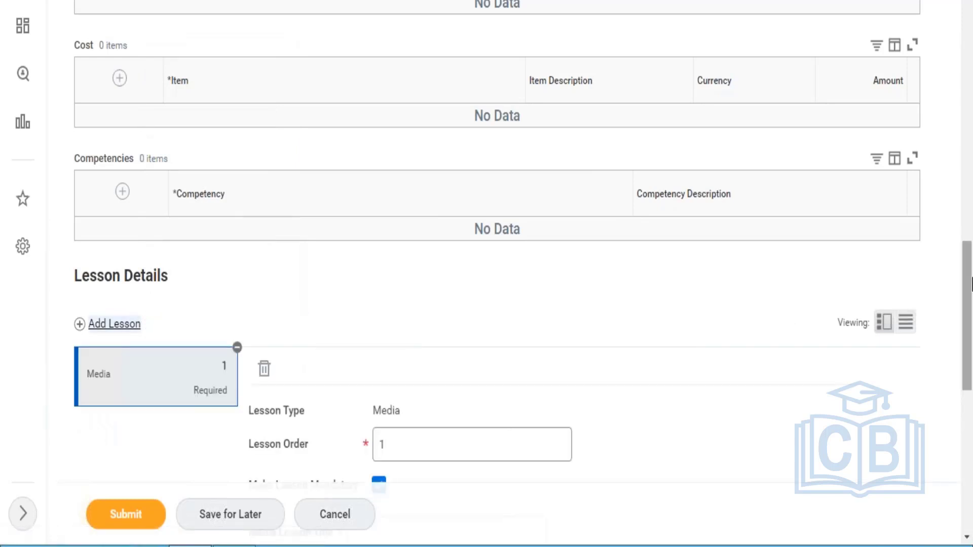
drag(967, 287, 969, 446)
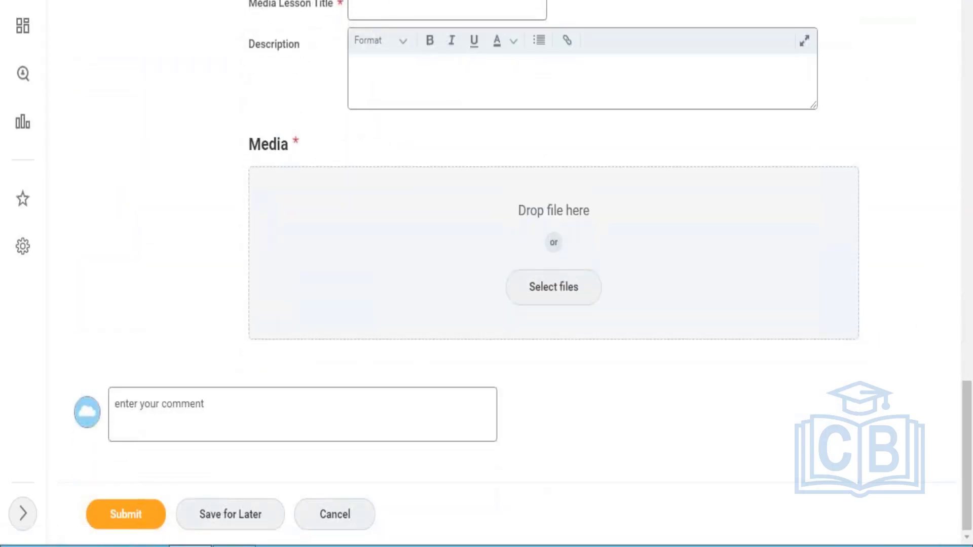
click(563, 293)
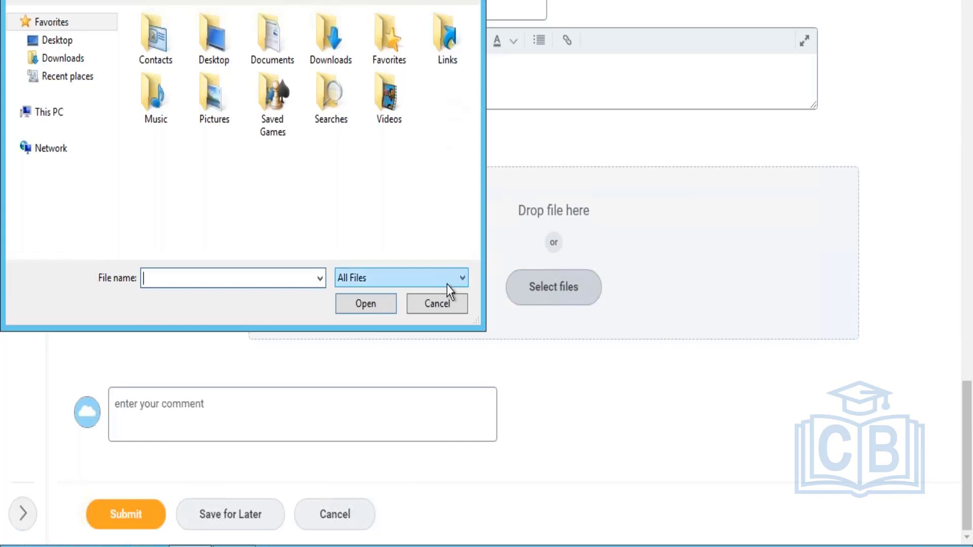
click(448, 306)
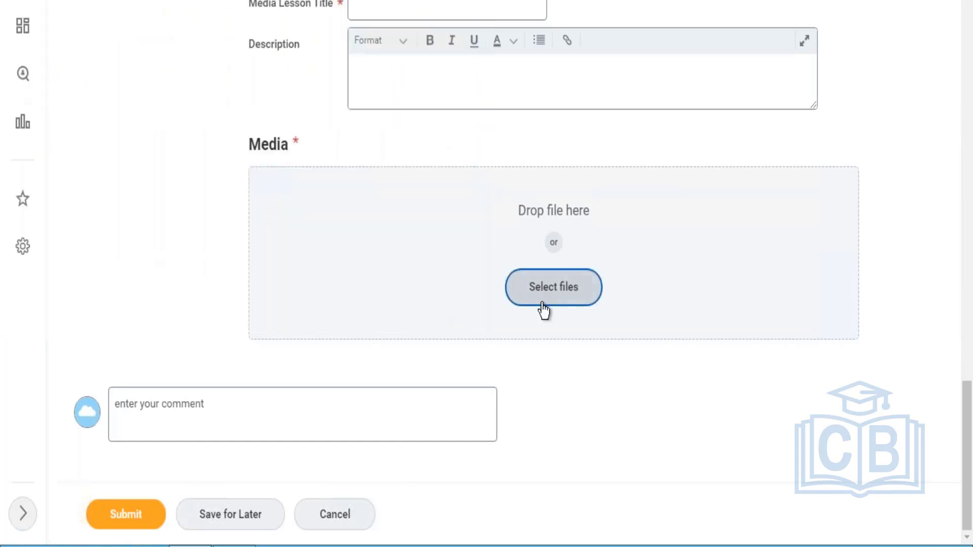
click(545, 304)
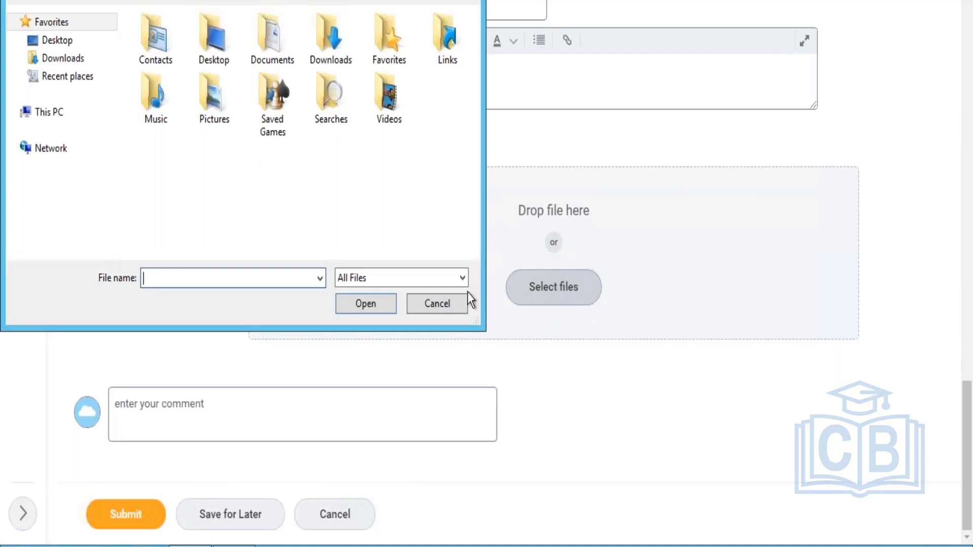
click(445, 309)
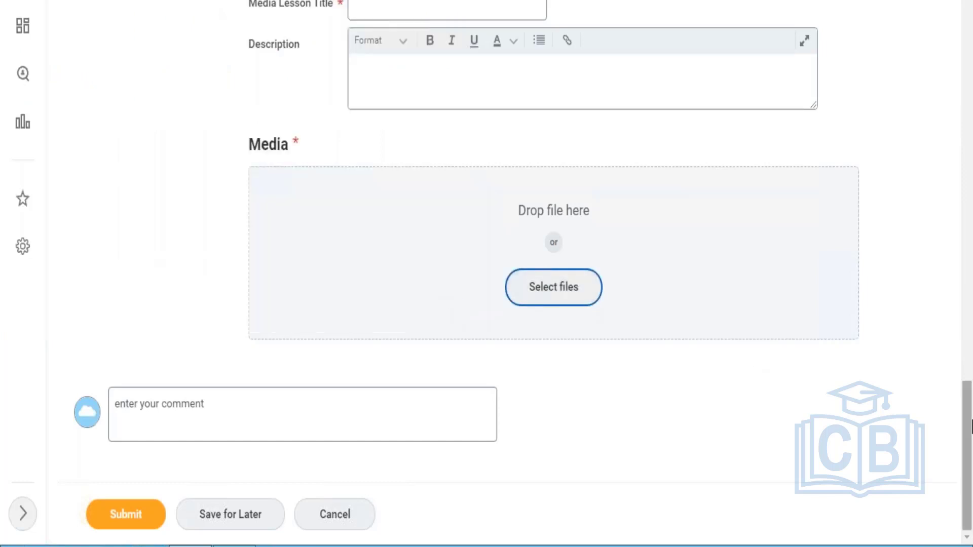
drag(969, 446, 962, 24)
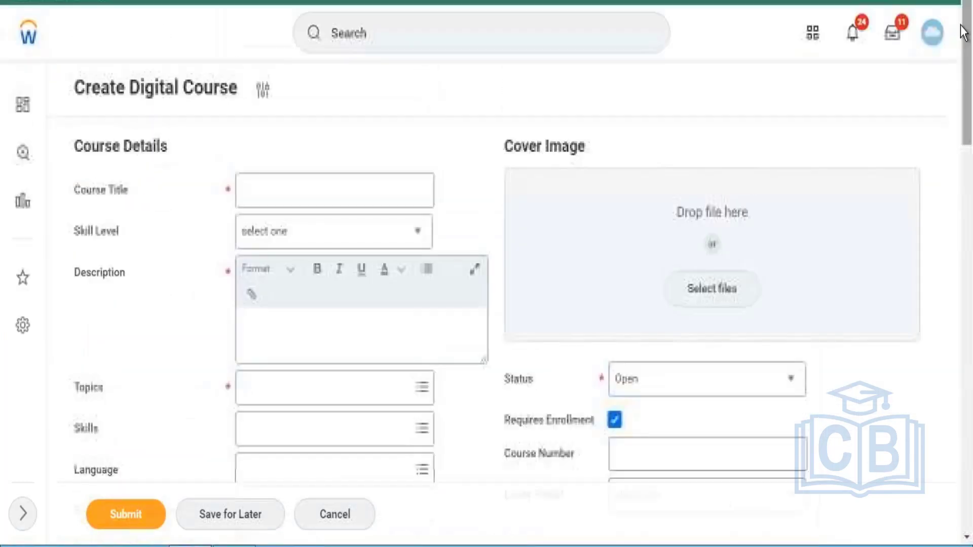
click(389, 41)
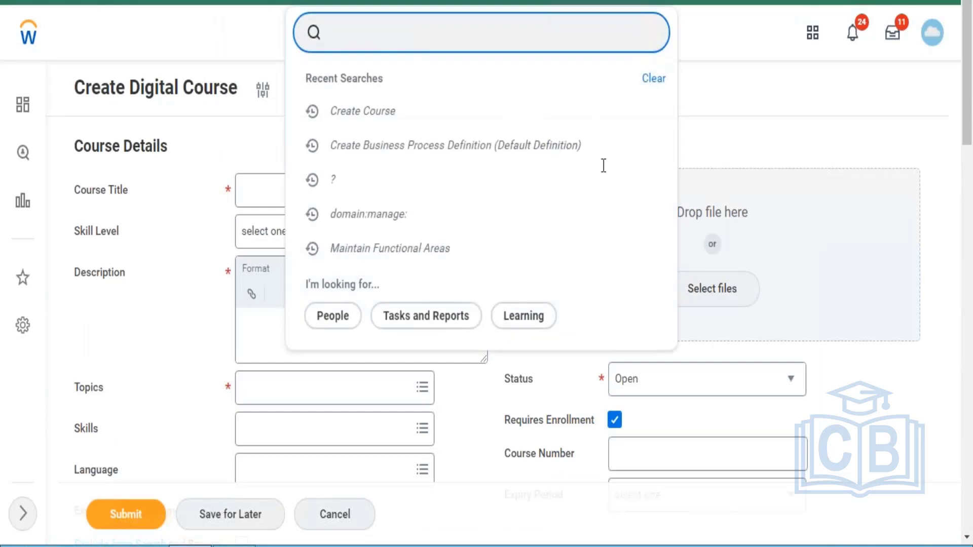
click(932, 35)
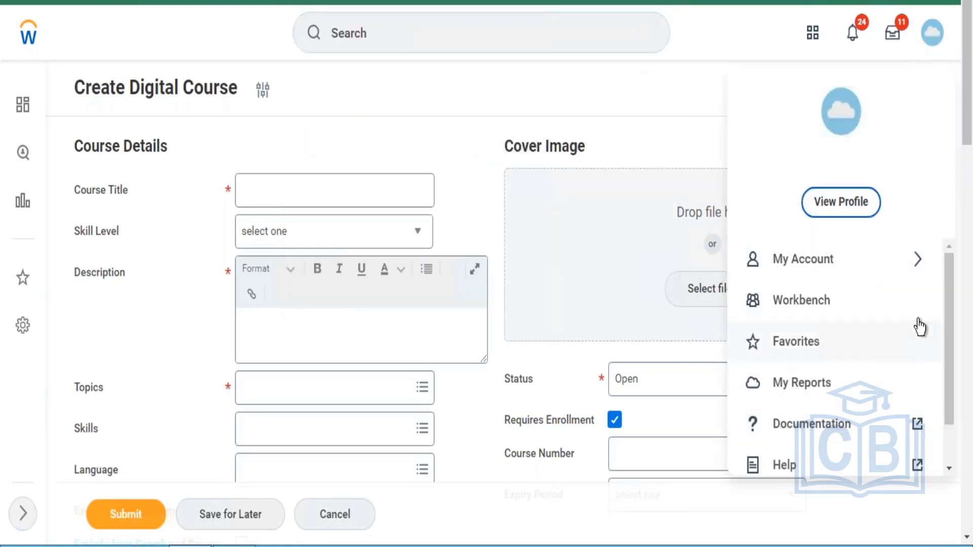
drag(948, 287, 947, 380)
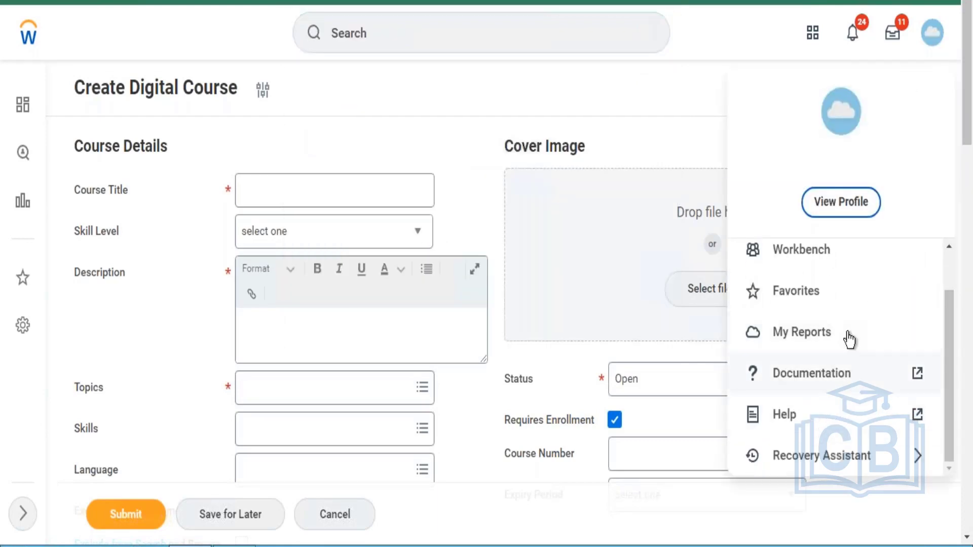
drag(966, 100, 965, 442)
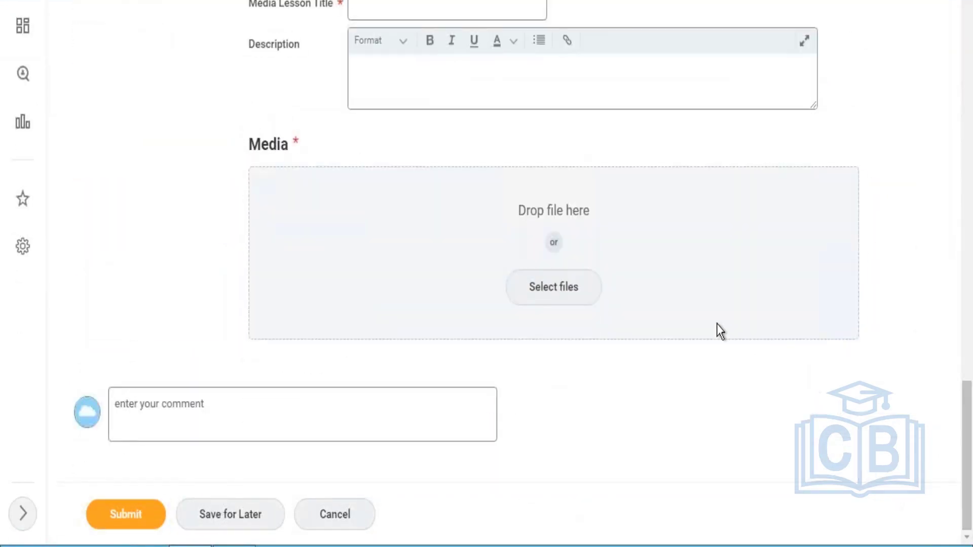
click(582, 296)
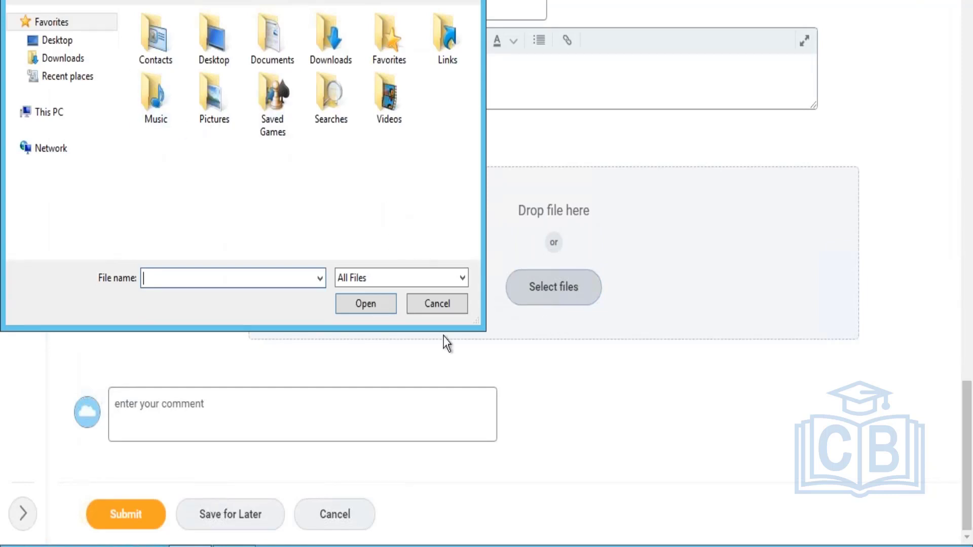
click(456, 303)
click(573, 293)
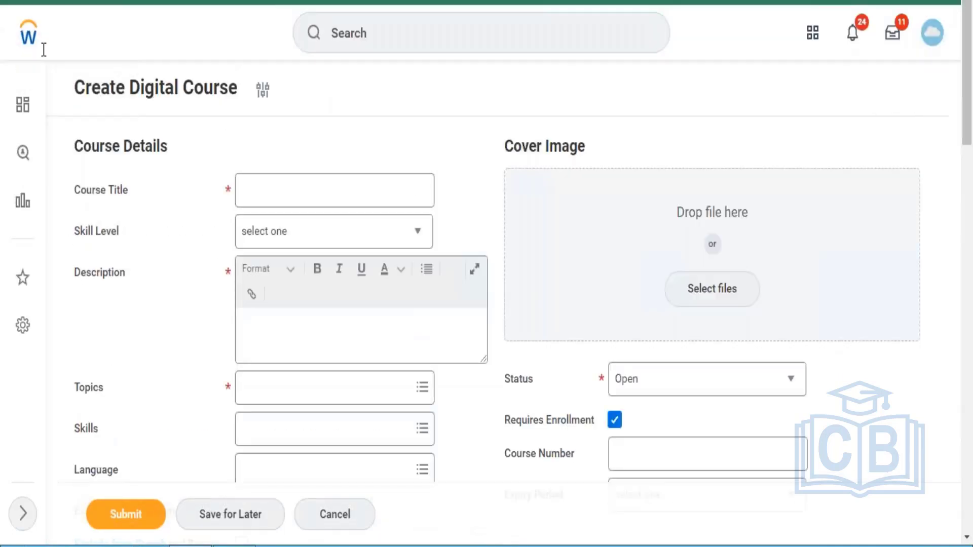
Return to the Workday home page and bring the Notepad list of learning domains forward
click(22, 38)
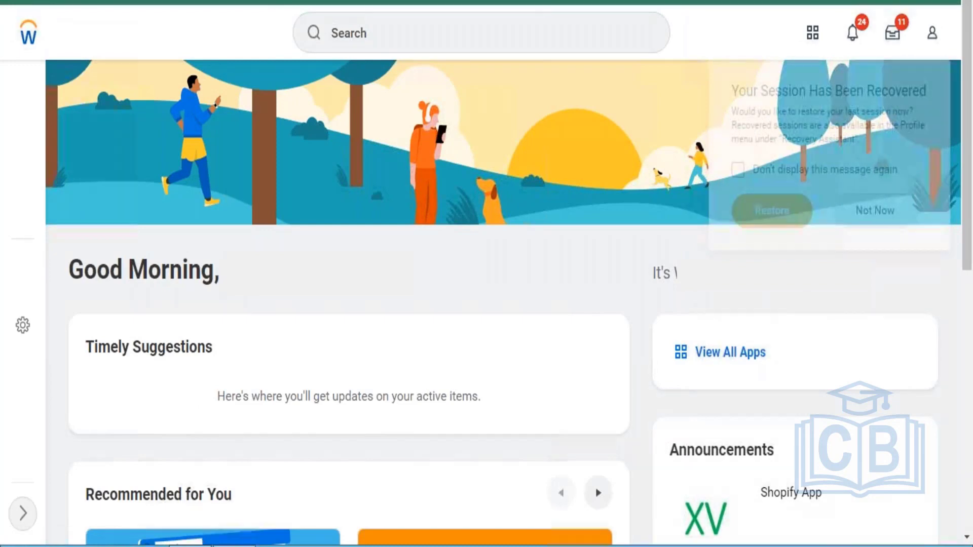
click(233, 545)
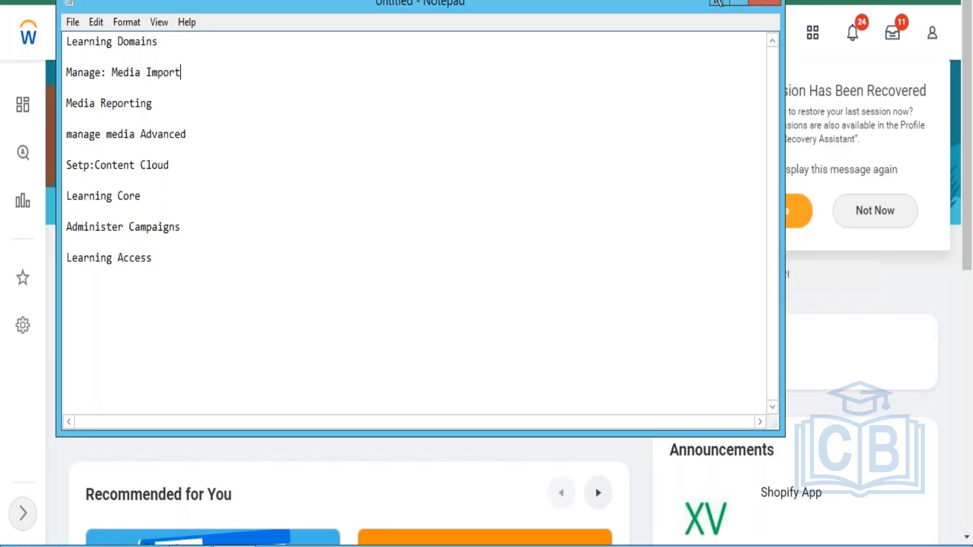
Search domain:learning to list the 22 matching domains, including Learning Access and Learning Segment Setup
click(716, 4)
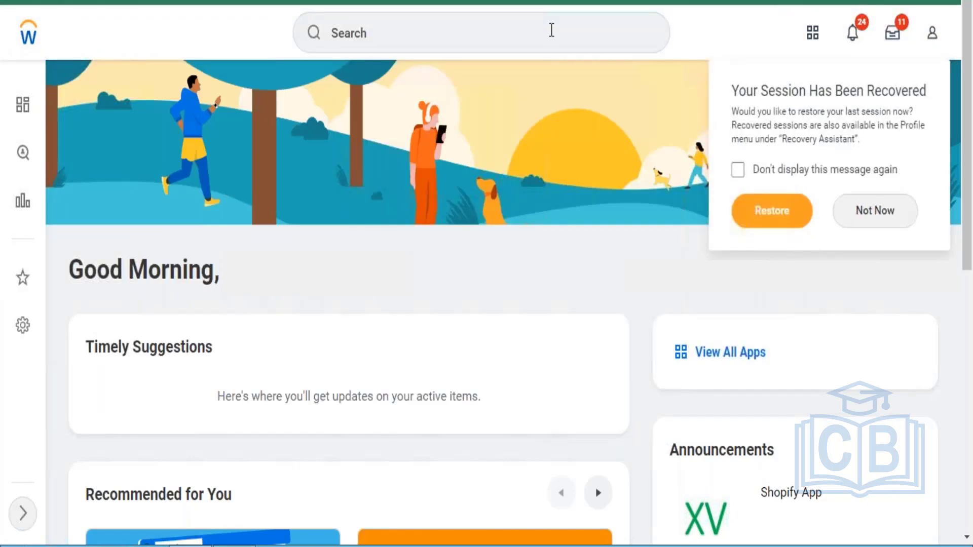
click(551, 30)
text(domain)
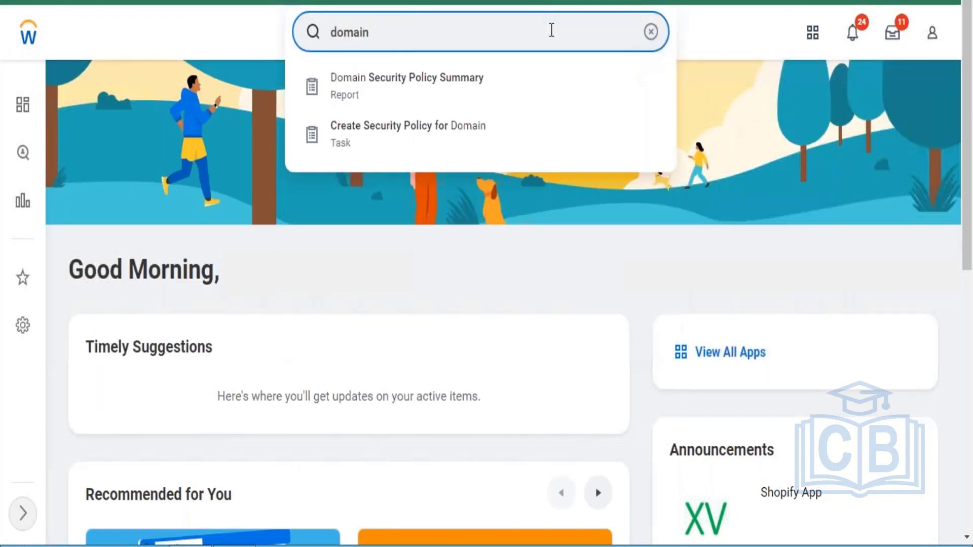
text(:learning)
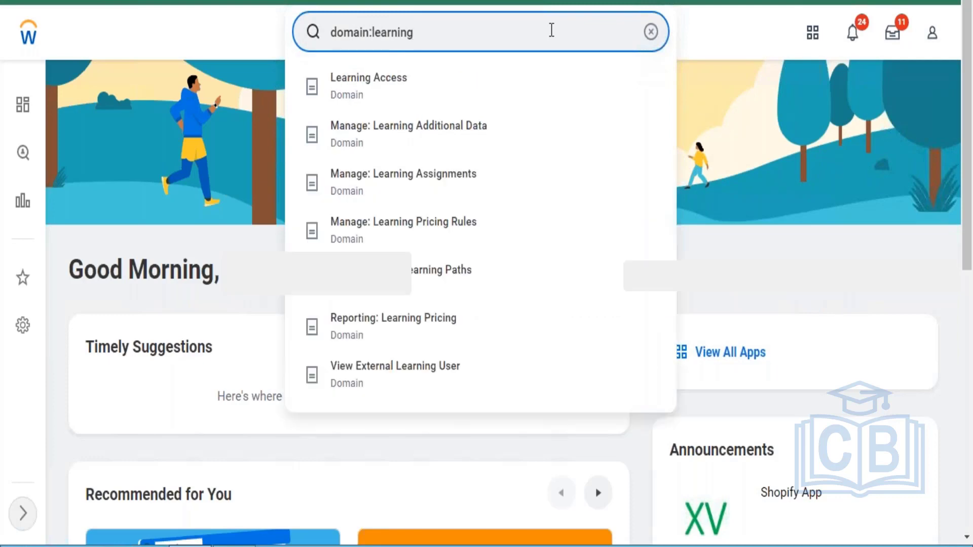
key(Return)
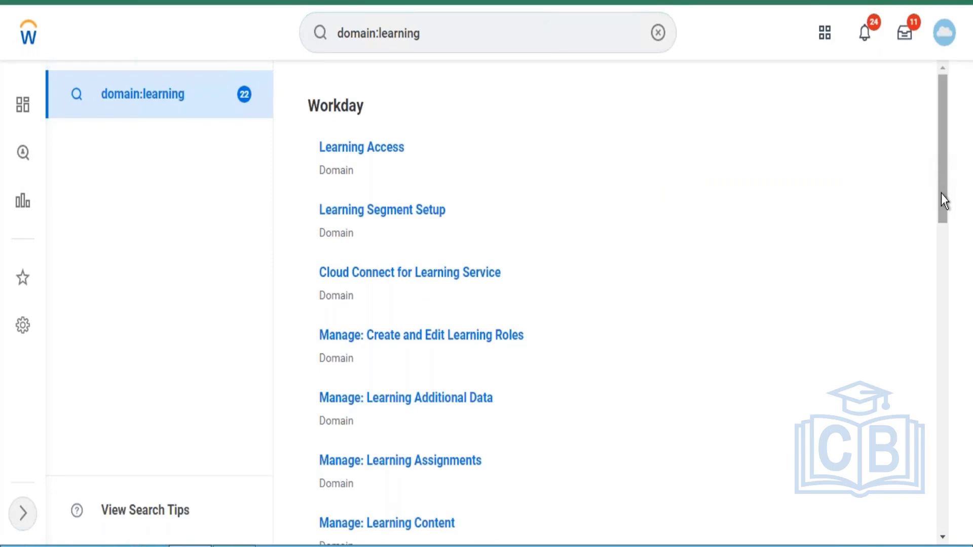
drag(941, 194, 941, 147)
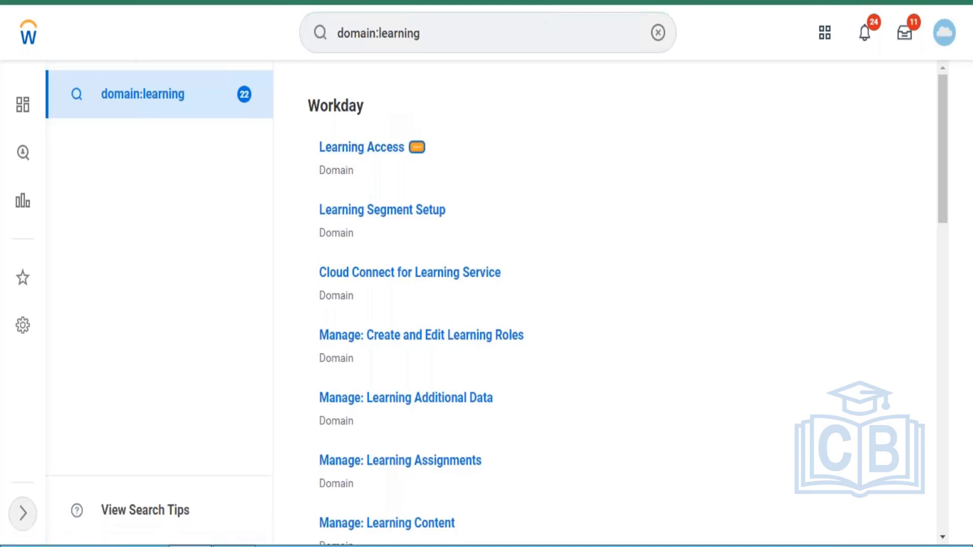
click(416, 147)
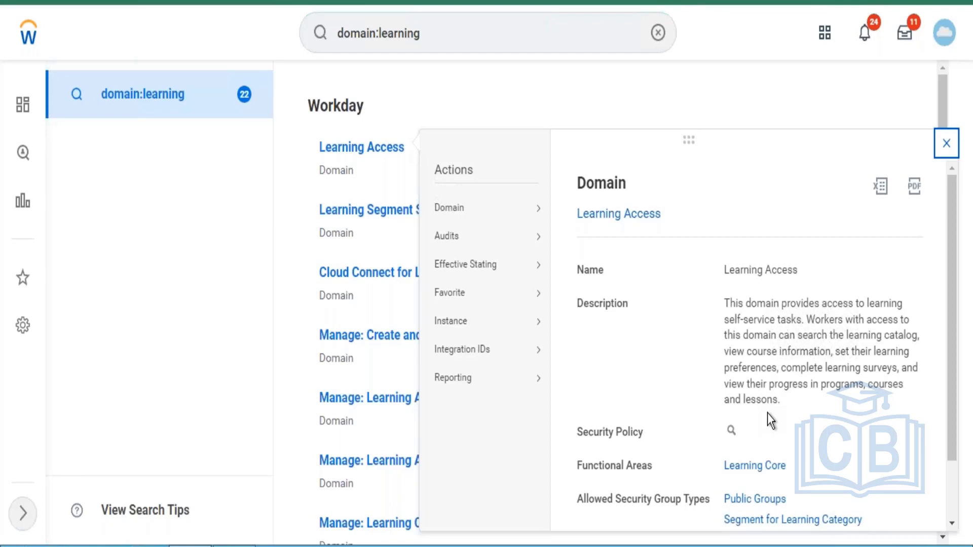
mouse_move(477, 218)
click(534, 202)
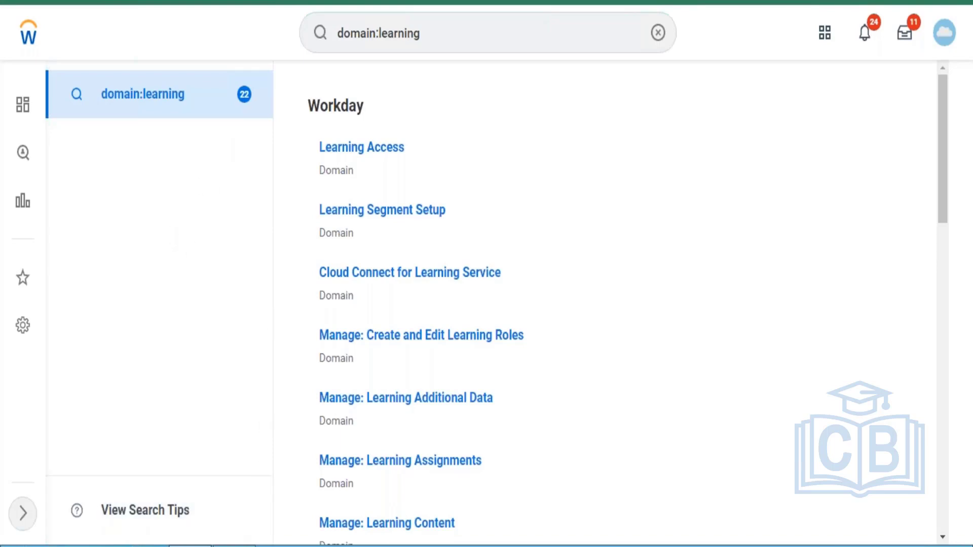
click(234, 545)
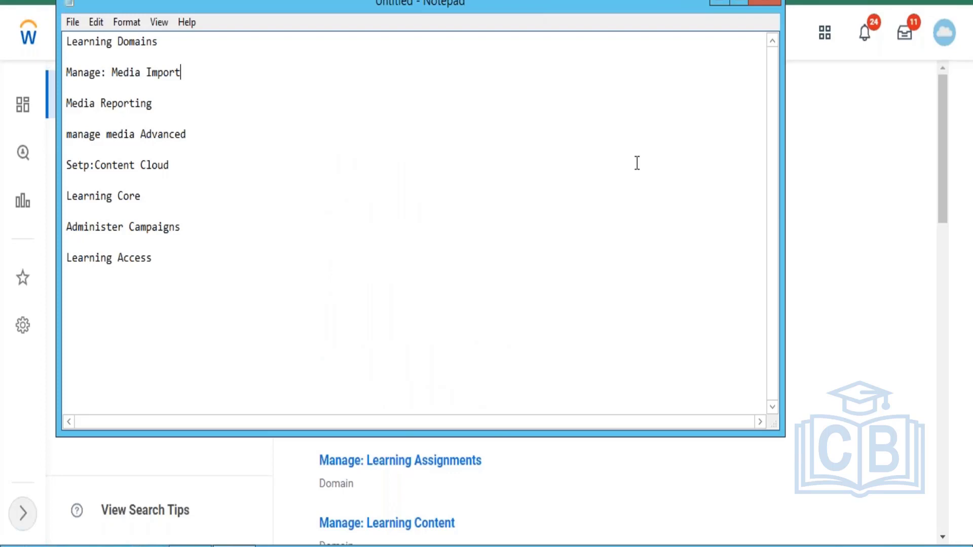
click(714, 4)
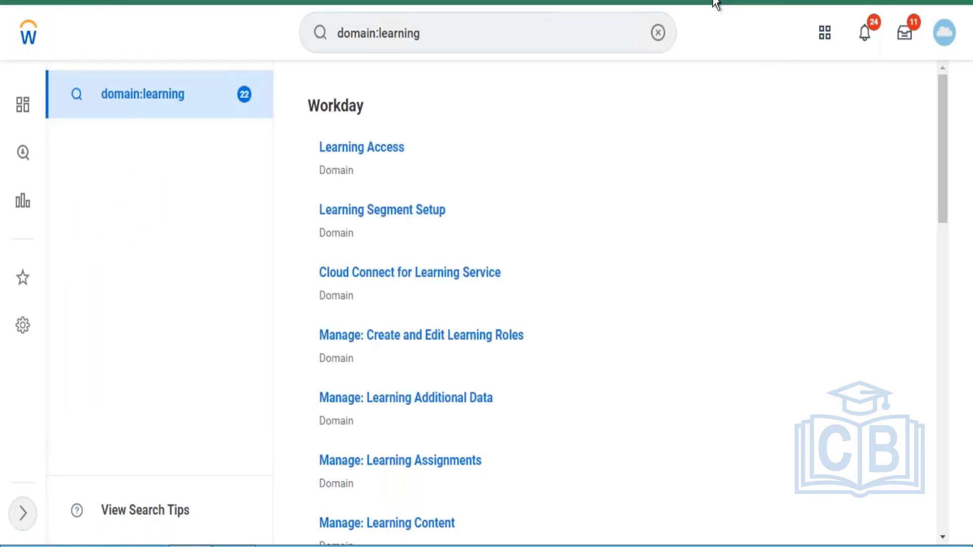
Change the search to domain:campaign to list its 7 domains, including Administer Campaigns
click(479, 32)
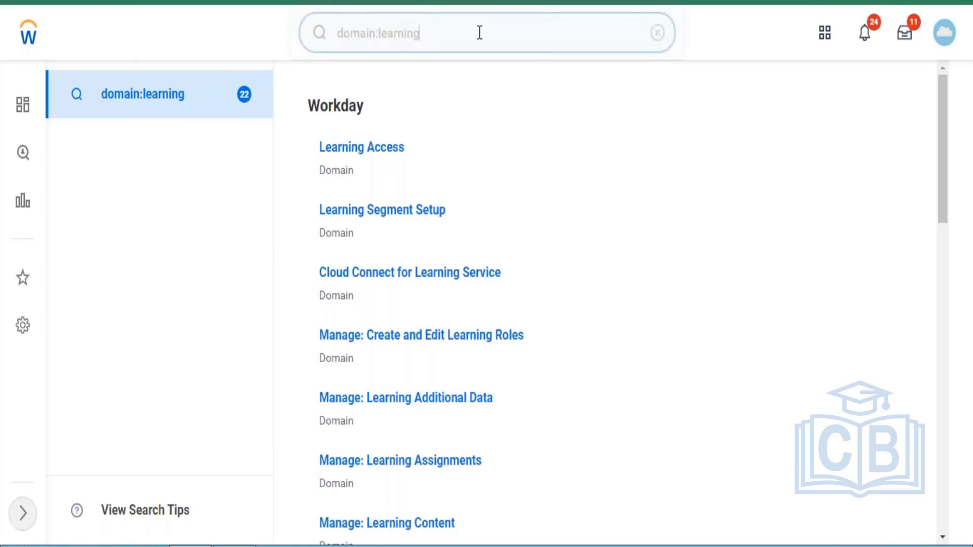
key(BackSpace)
key(BackSpace)
key(BackSpace)
key(BackSpace)
key(BackSpace)
key(BackSpace)
key(BackSpace)
key(BackSpace)
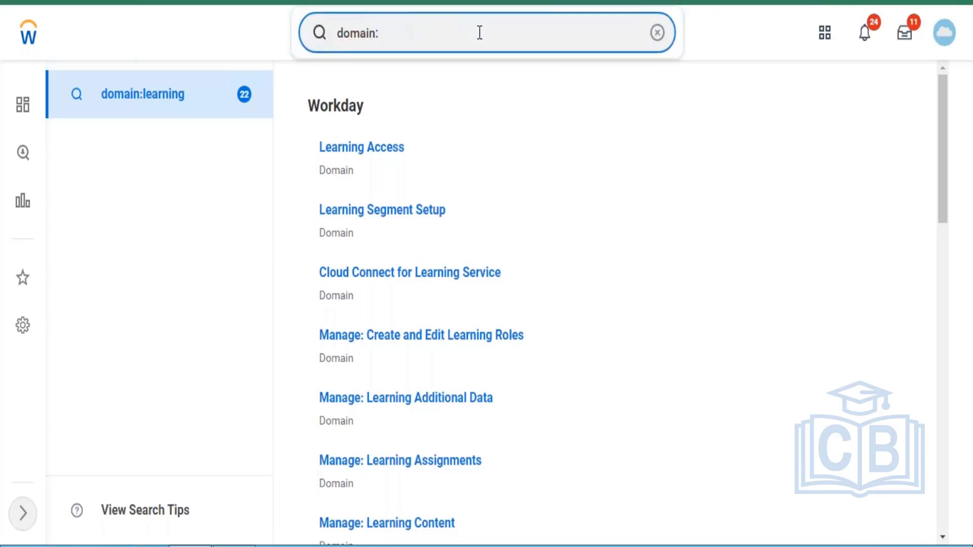
text(campaign)
key(Escape)
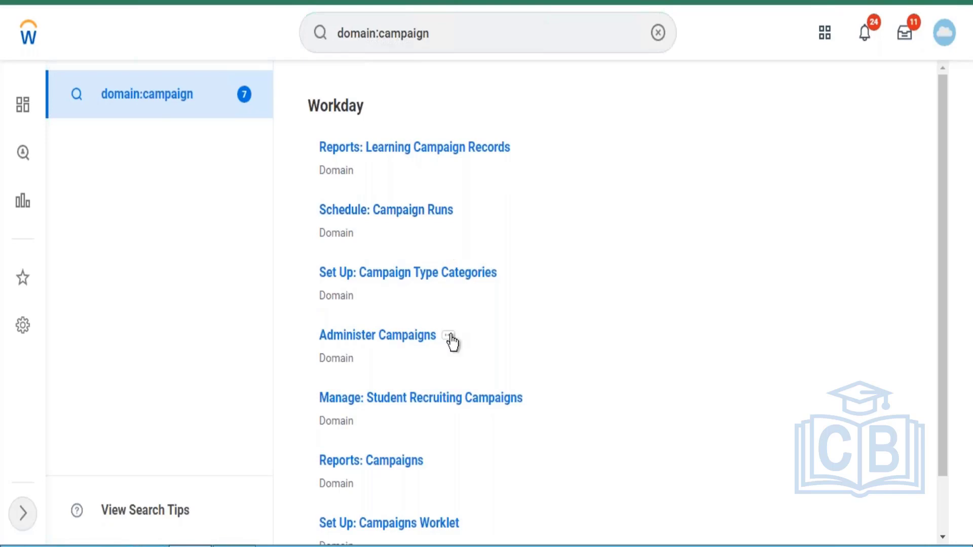
Bring up the Administer Campaigns related actions with the Domain submenu expanded
click(449, 337)
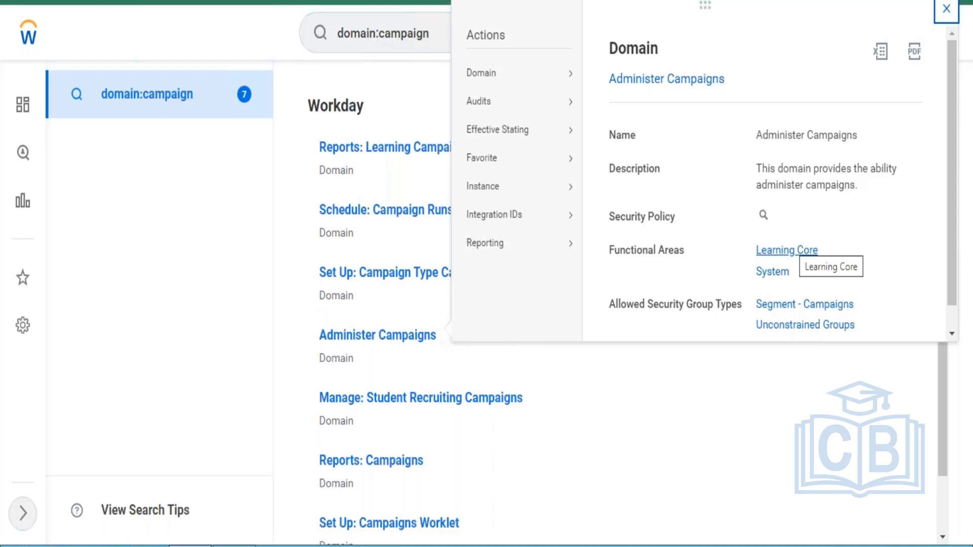
mouse_move(481, 78)
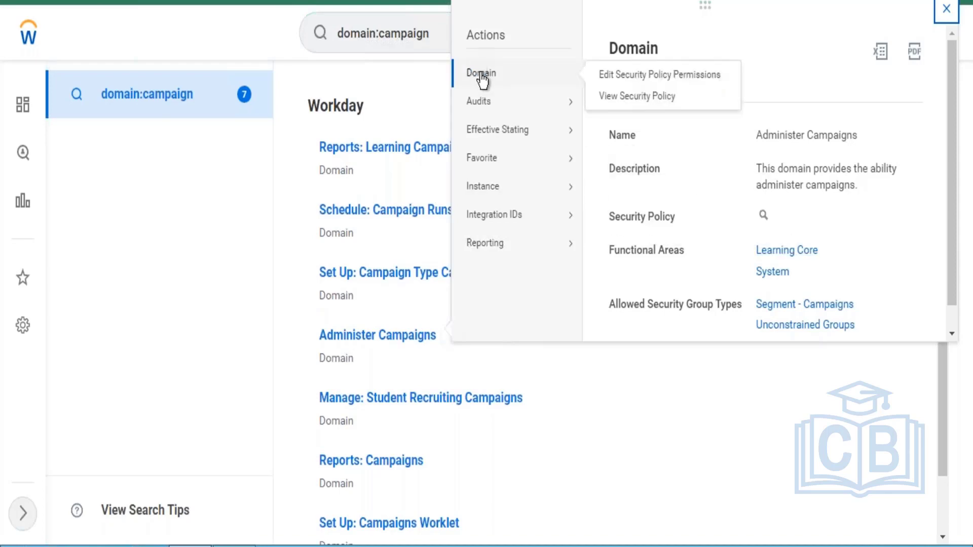
Choose Edit Security Policy Permissions for Administer Campaigns and scroll through the empty editor
click(616, 76)
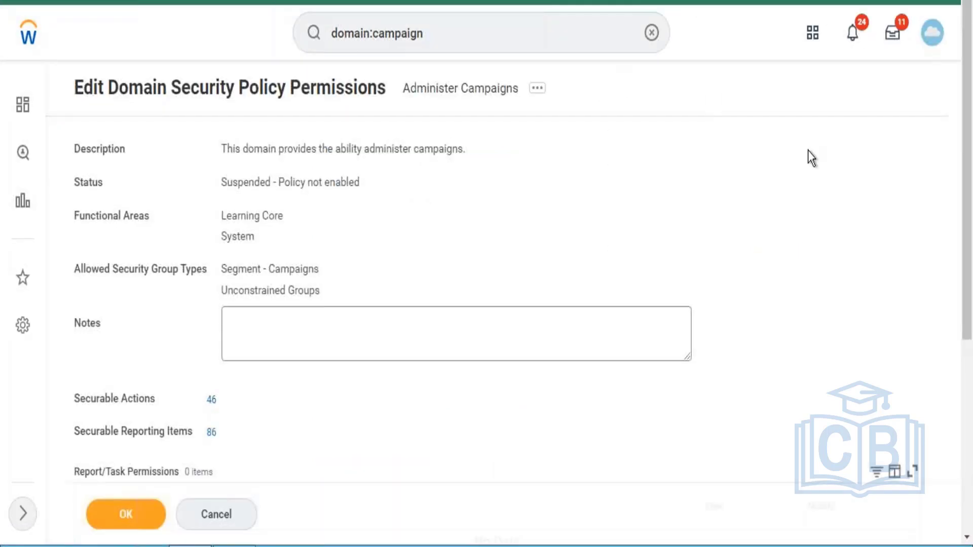
drag(969, 92, 970, 335)
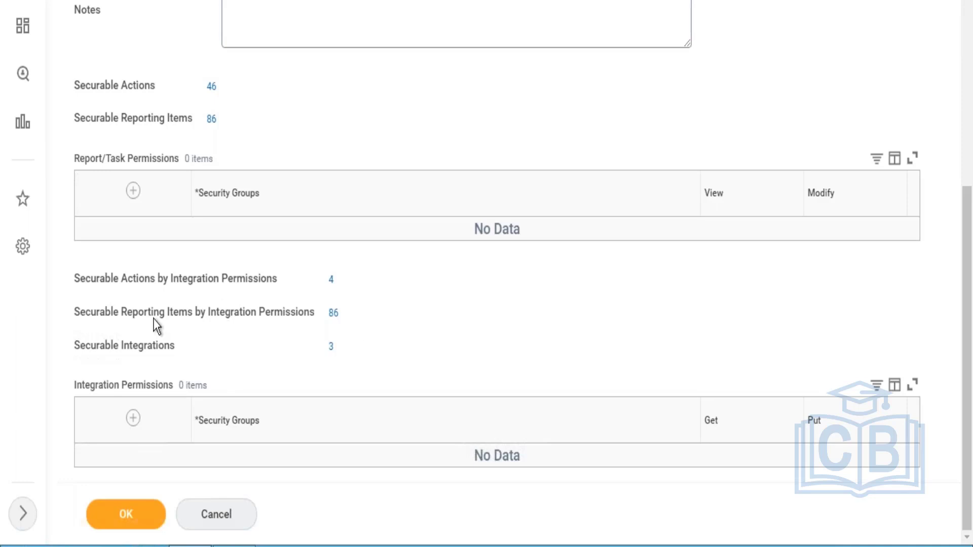
Add a Report/Task Permissions row for the HR Administrator security group, after first trying 'Learning admin'
click(132, 191)
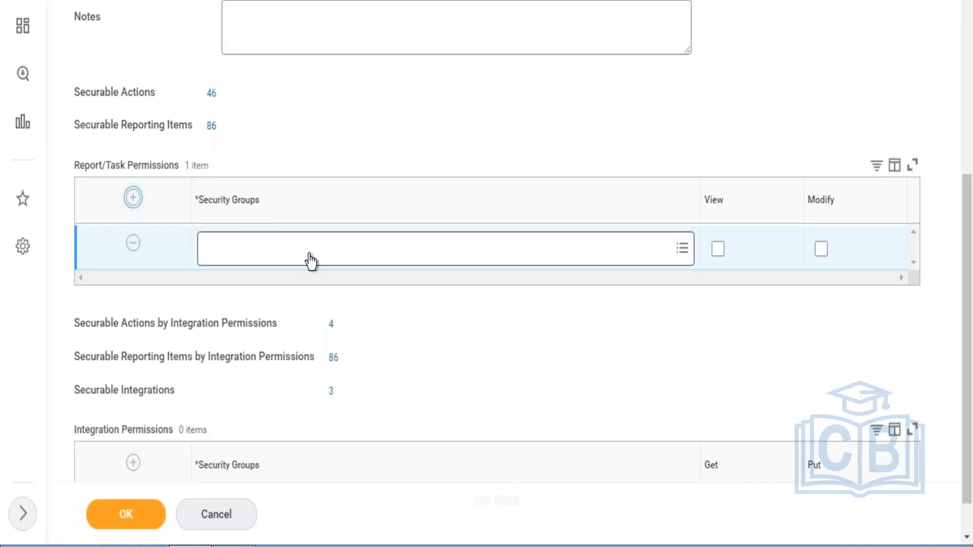
click(306, 260)
text(Le)
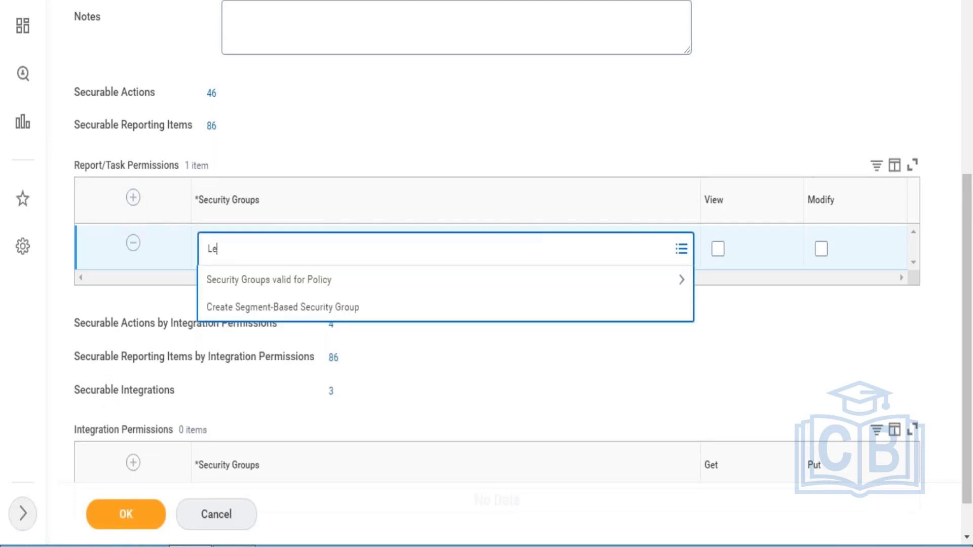
text(arning admin)
key(Return)
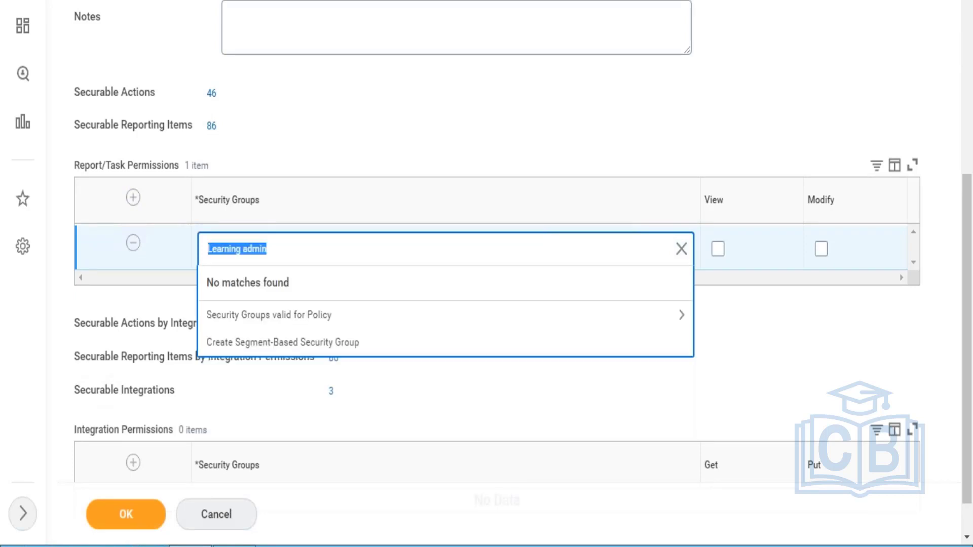
text(HR admin)
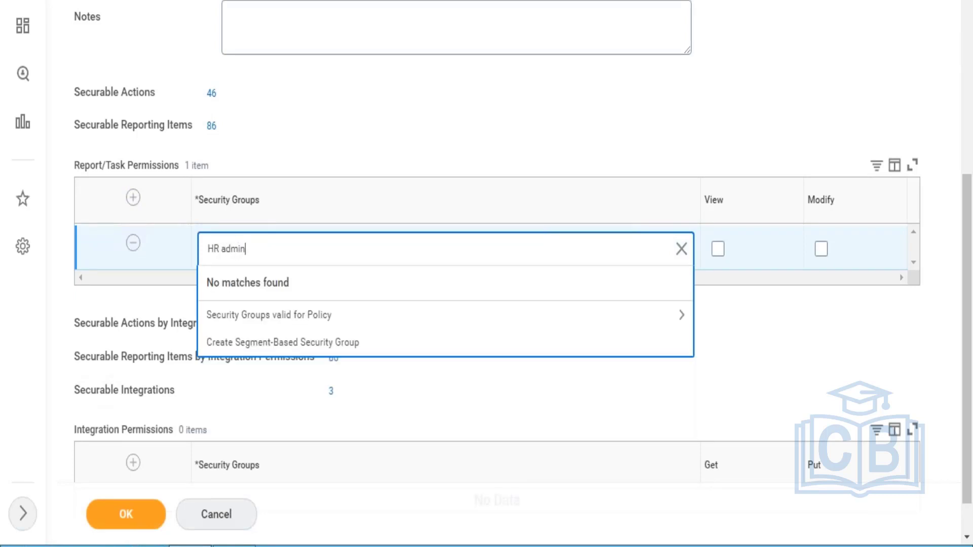
key(Return)
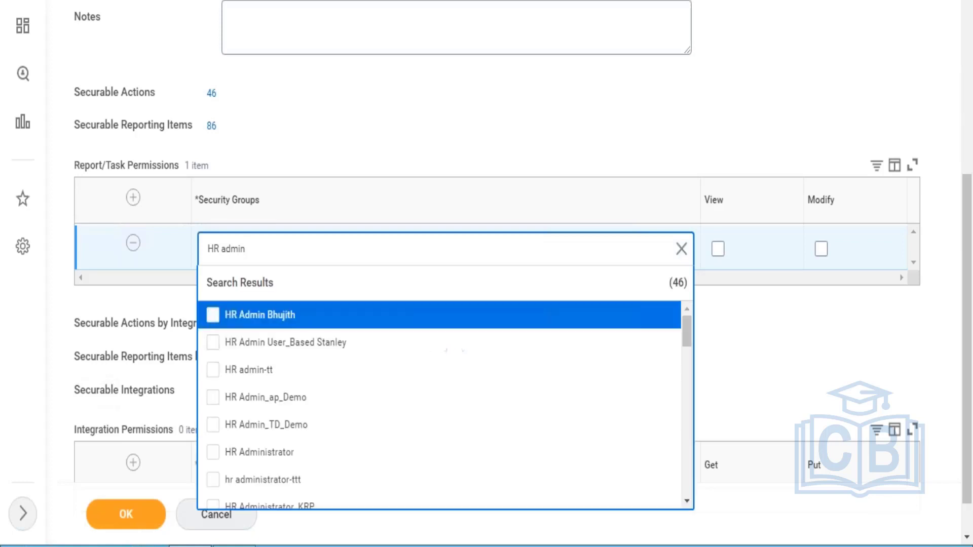
click(260, 452)
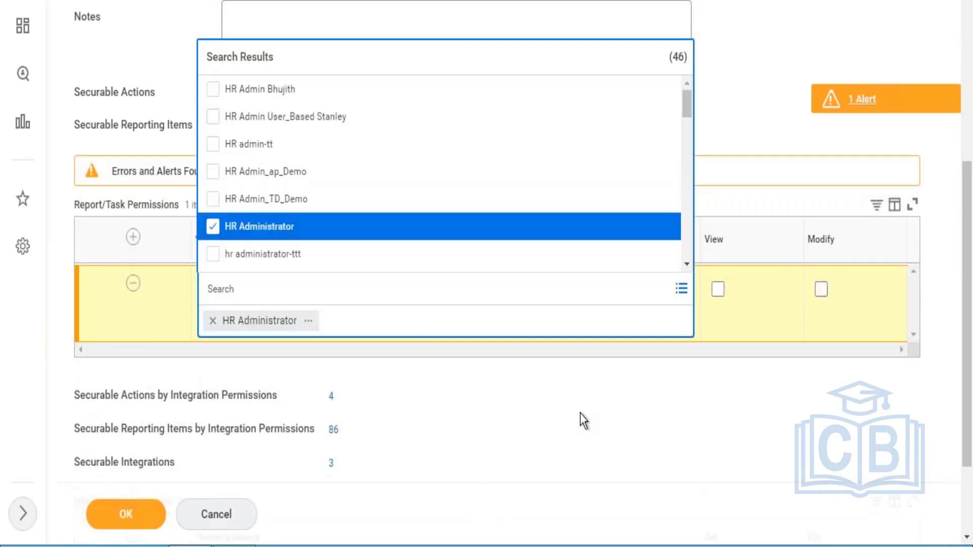
click(804, 124)
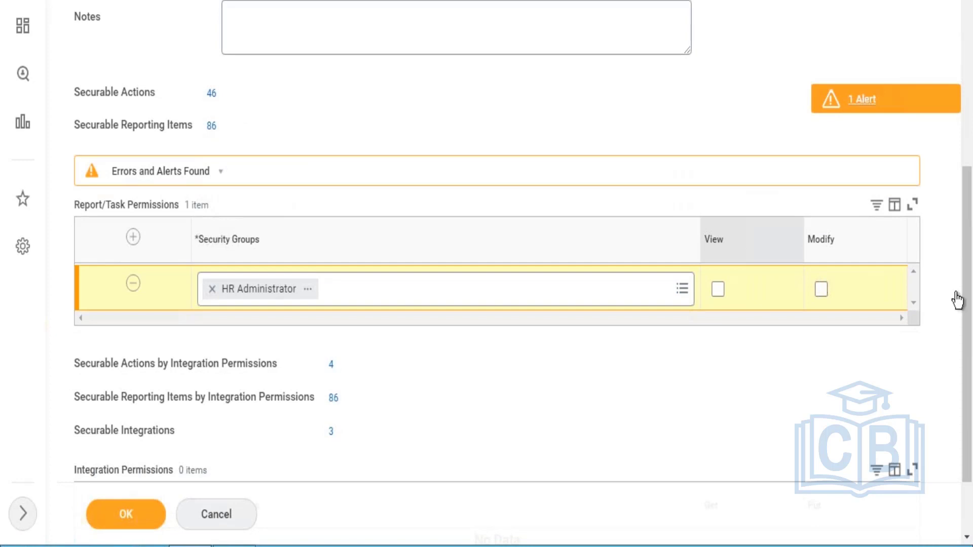
drag(971, 324, 970, 159)
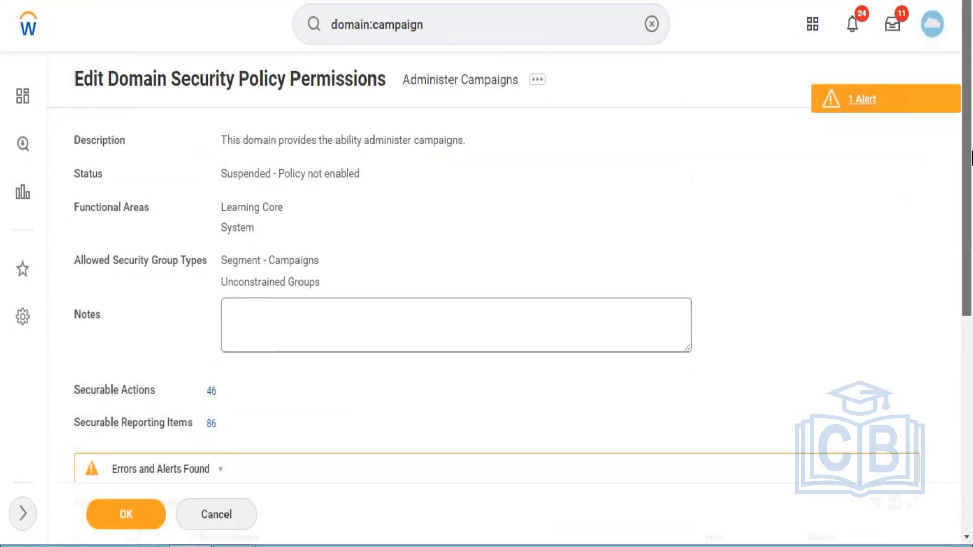
drag(970, 159, 970, 296)
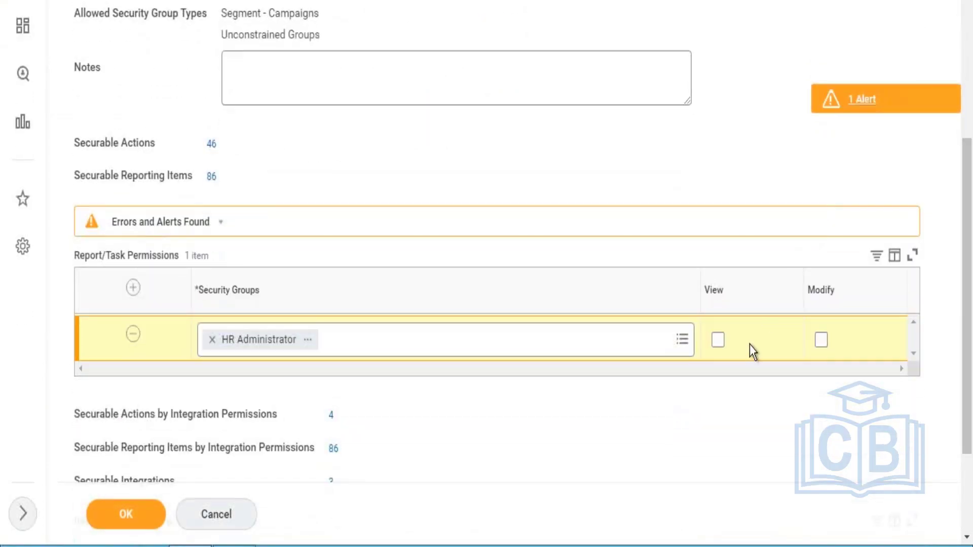
drag(964, 332, 971, 175)
drag(971, 215, 968, 267)
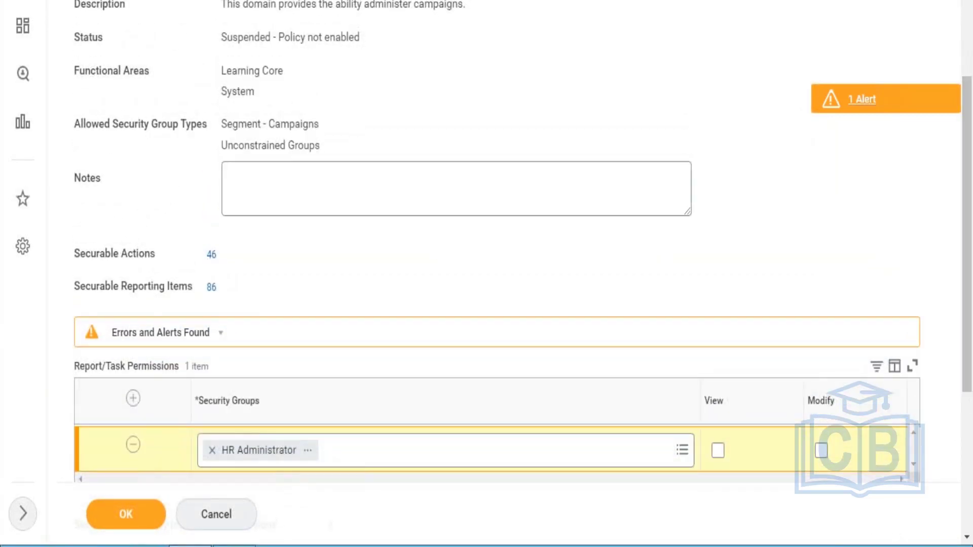
click(222, 254)
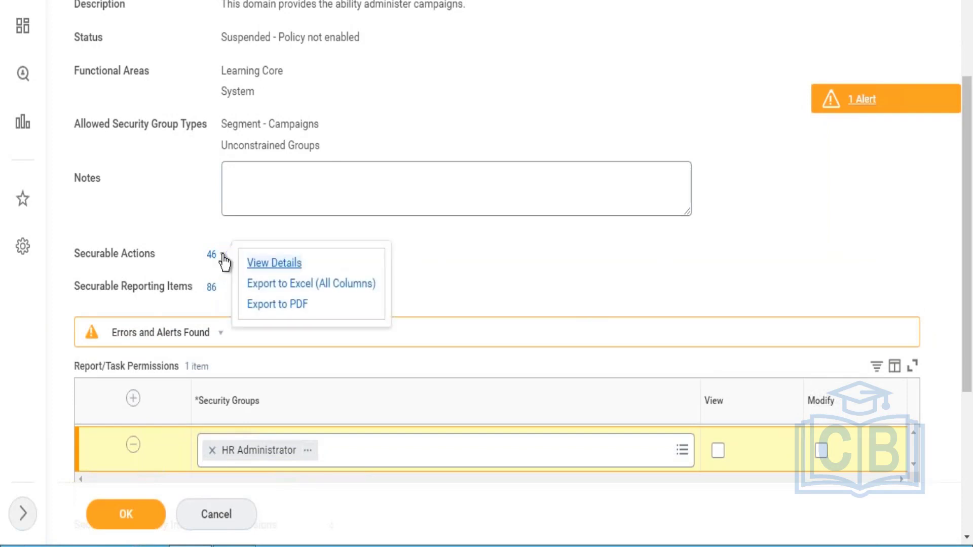
click(277, 267)
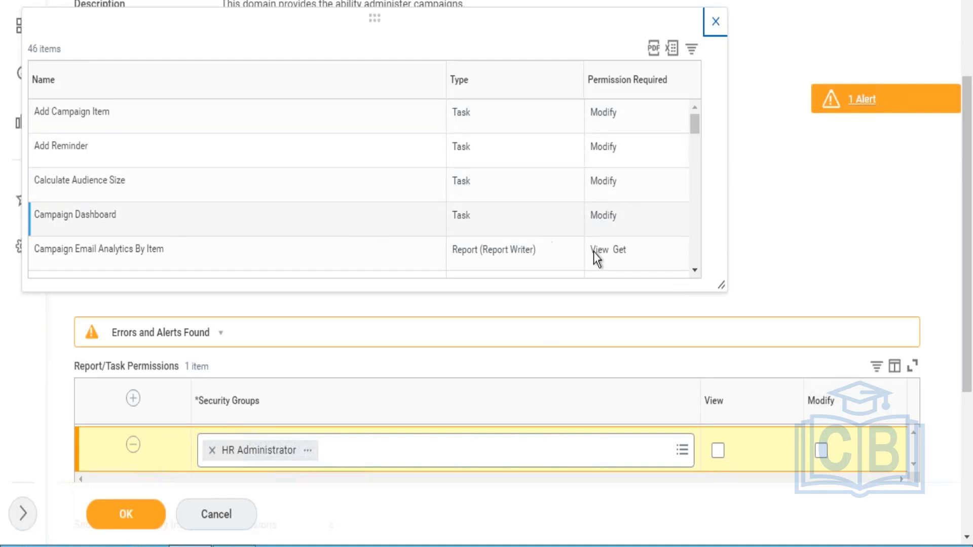
click(696, 271)
click(696, 270)
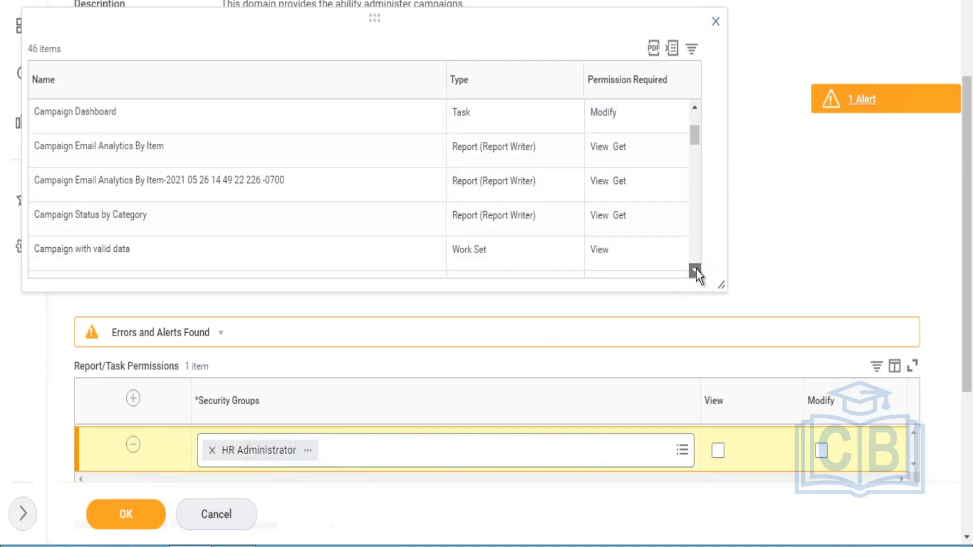
click(696, 271)
click(697, 271)
click(696, 271)
click(696, 271)
click(696, 270)
click(696, 271)
click(695, 270)
click(694, 270)
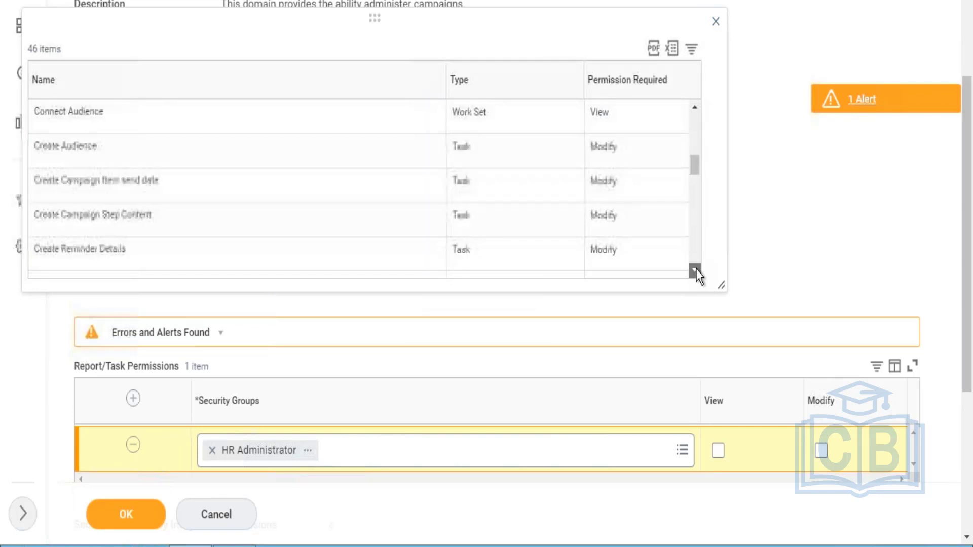
click(695, 270)
click(695, 271)
click(695, 270)
double_click(695, 270)
click(695, 270)
click(695, 268)
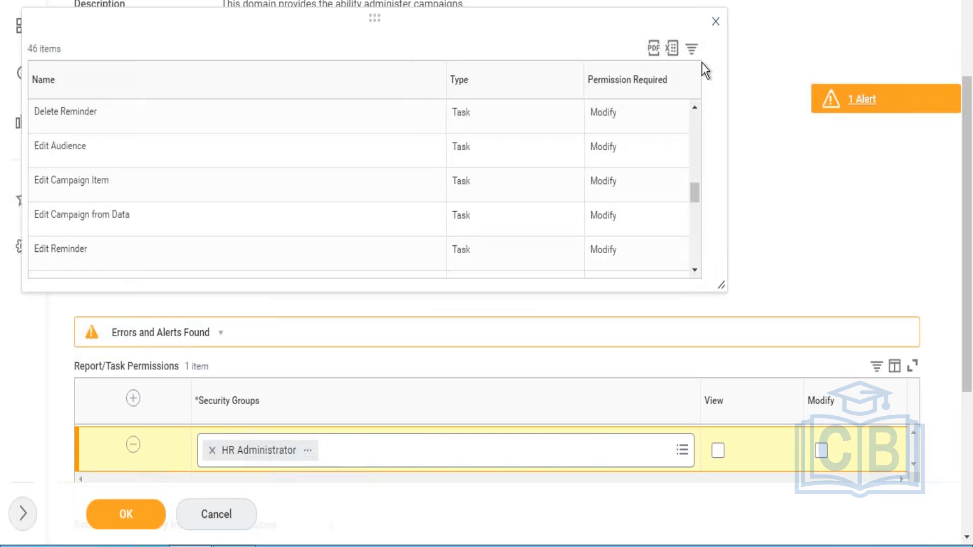
click(713, 22)
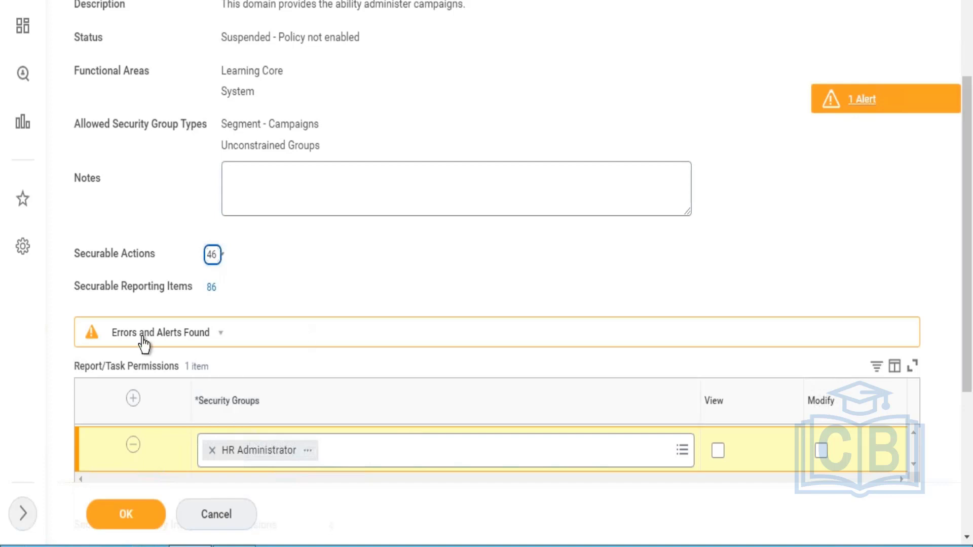
click(224, 286)
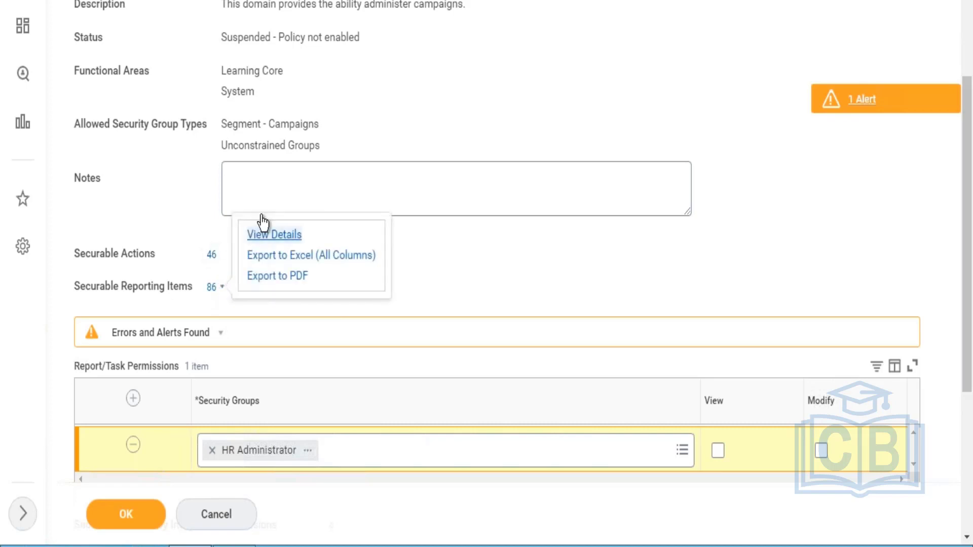
click(274, 235)
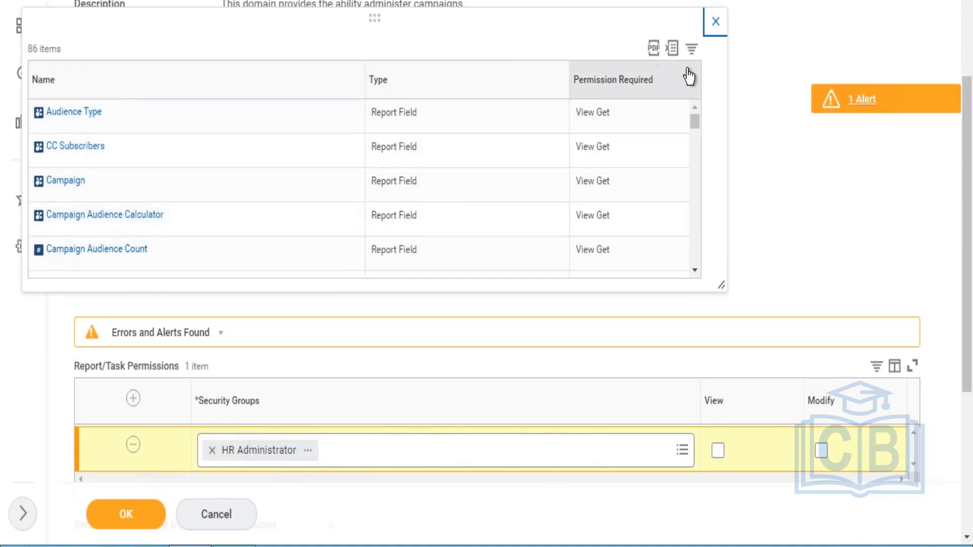
click(711, 23)
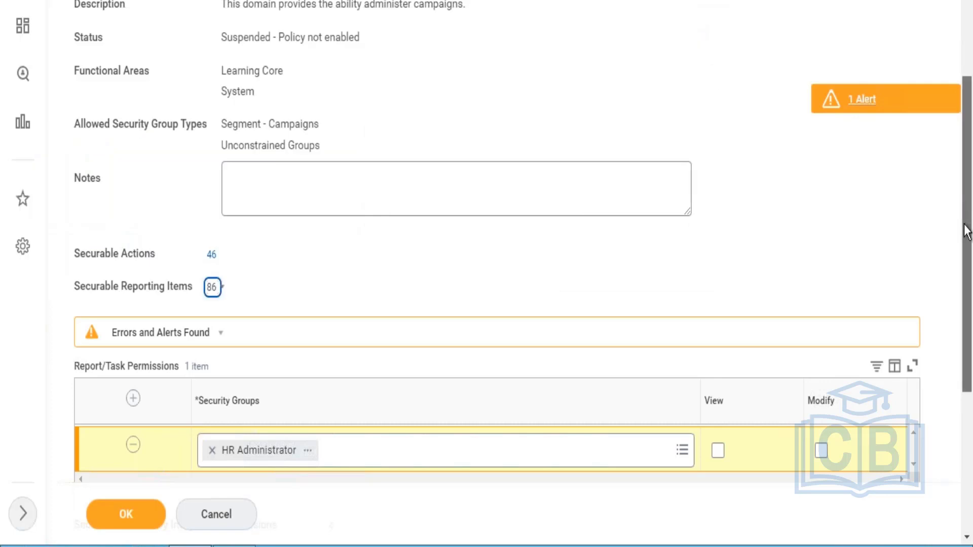
Tick View and Modify for HR Administrator and save the Administer Campaigns permissions with OK
drag(965, 228, 969, 325)
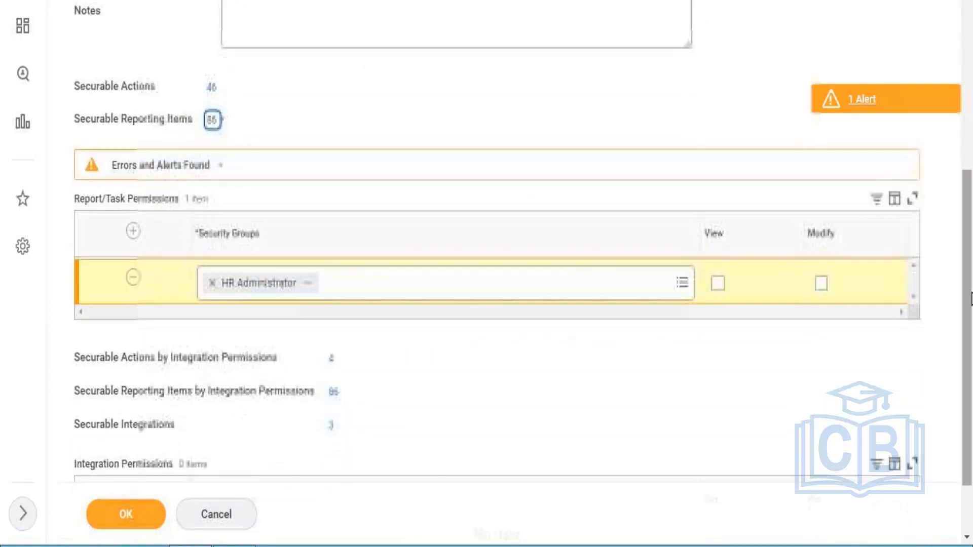
click(719, 284)
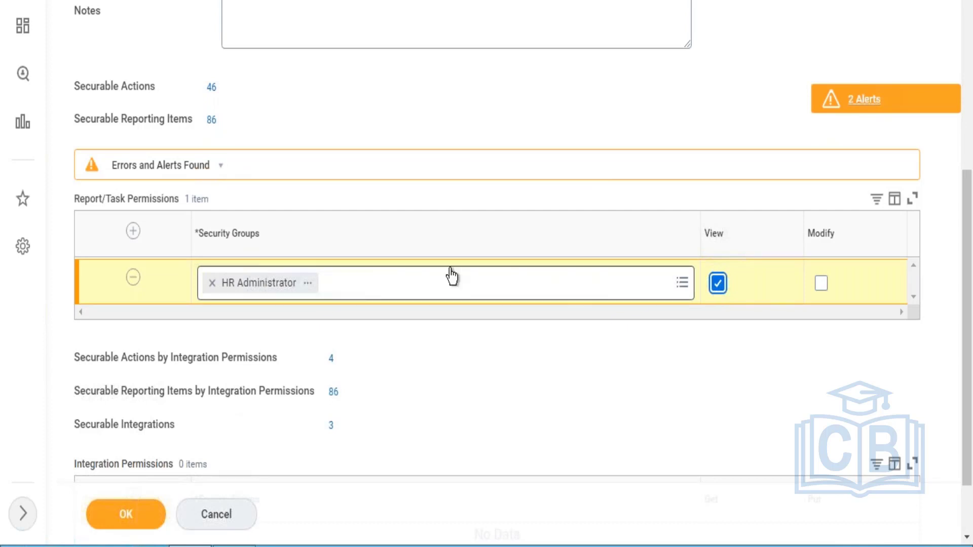
mouse_move(444, 276)
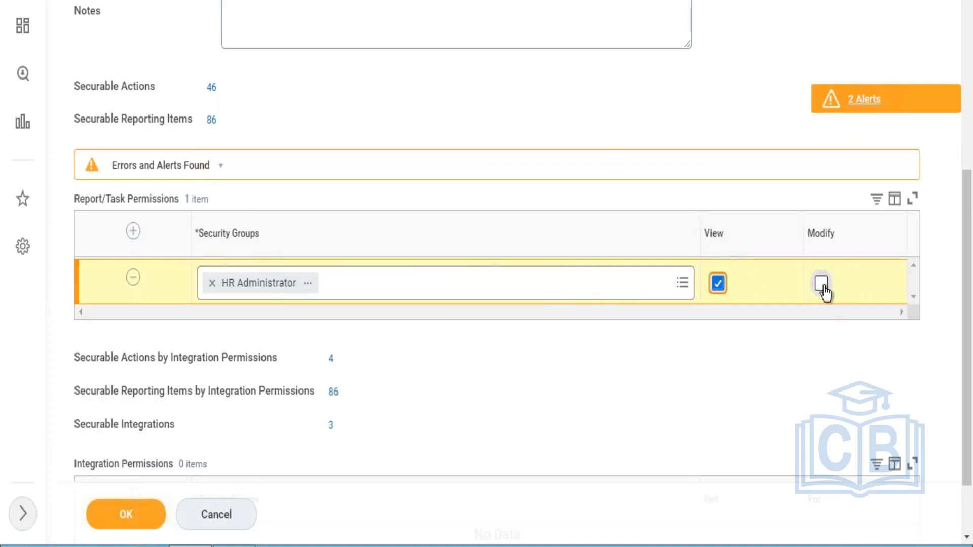
click(822, 284)
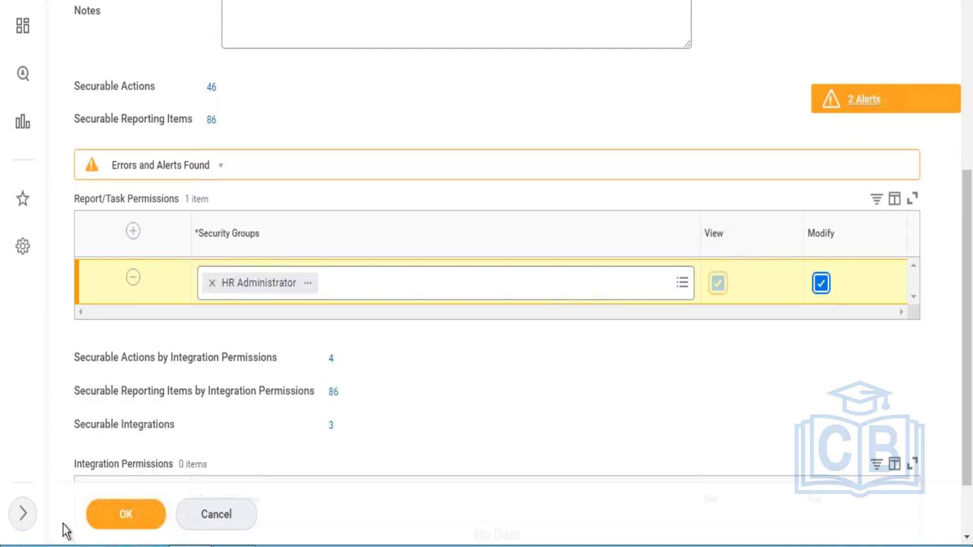
click(138, 514)
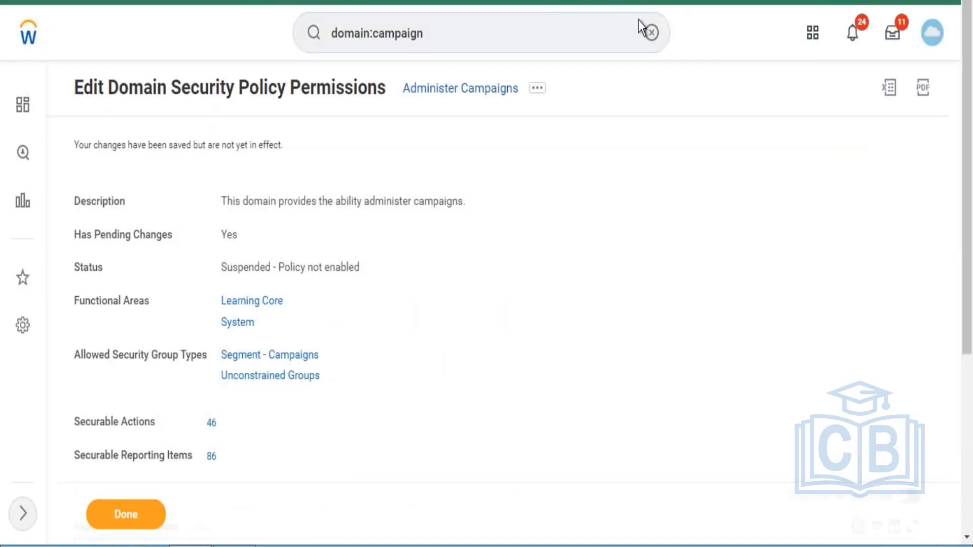
Replace the domain:campaign search with 'activate' to list the activate tasks
click(628, 33)
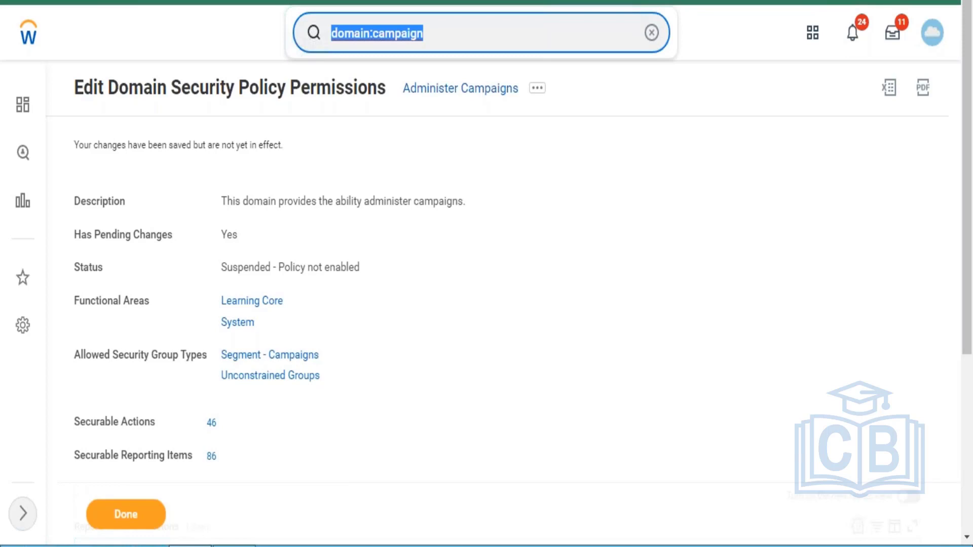
text(activate)
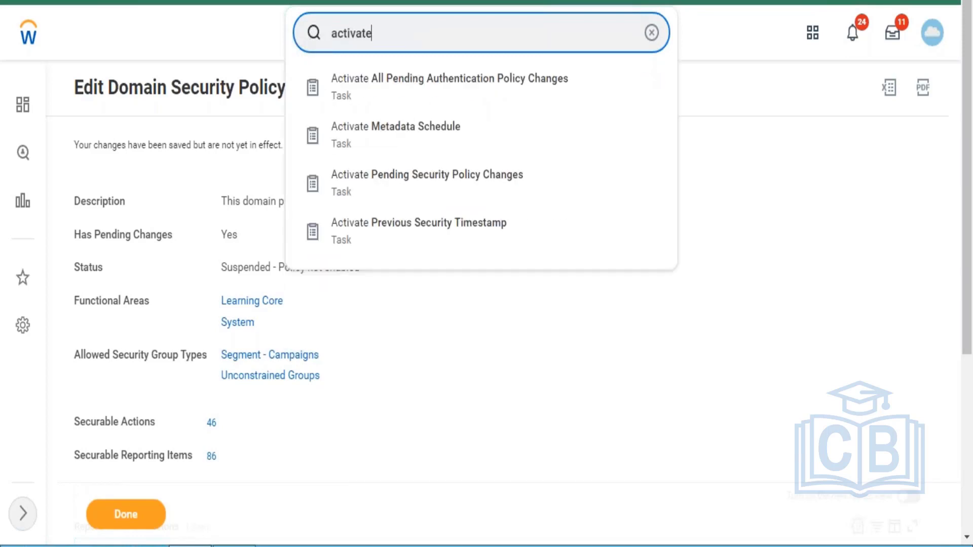
Start Activate Pending Security Policy Changes with the comment 'test'
click(414, 190)
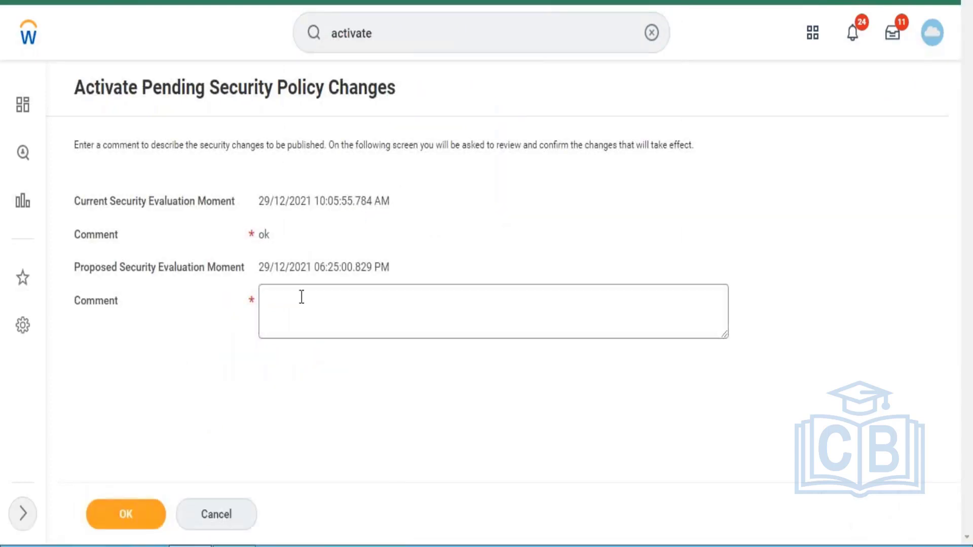
click(298, 314)
text(test)
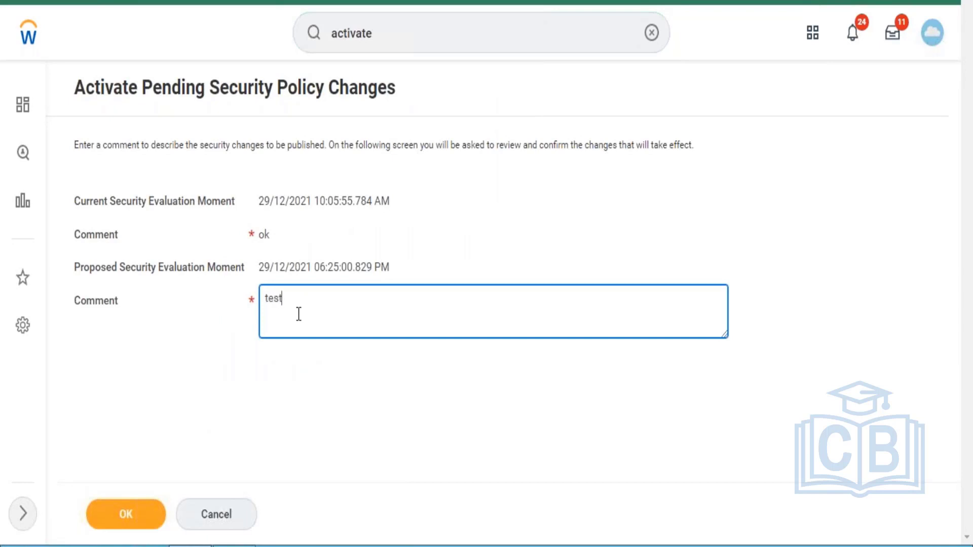
key(ctrl+a)
click(309, 306)
click(141, 524)
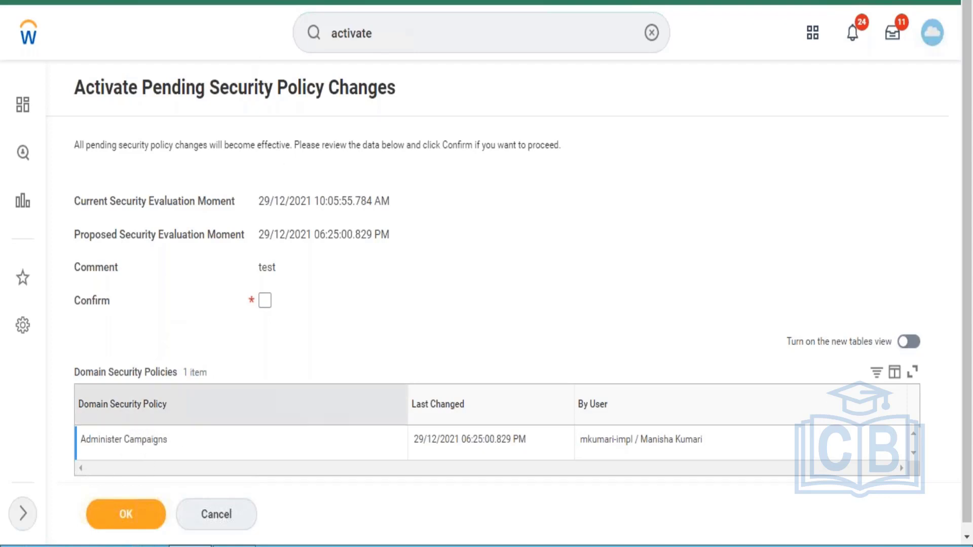
Review the pending Administer Campaigns change, tick Confirm, and activate it
click(116, 439)
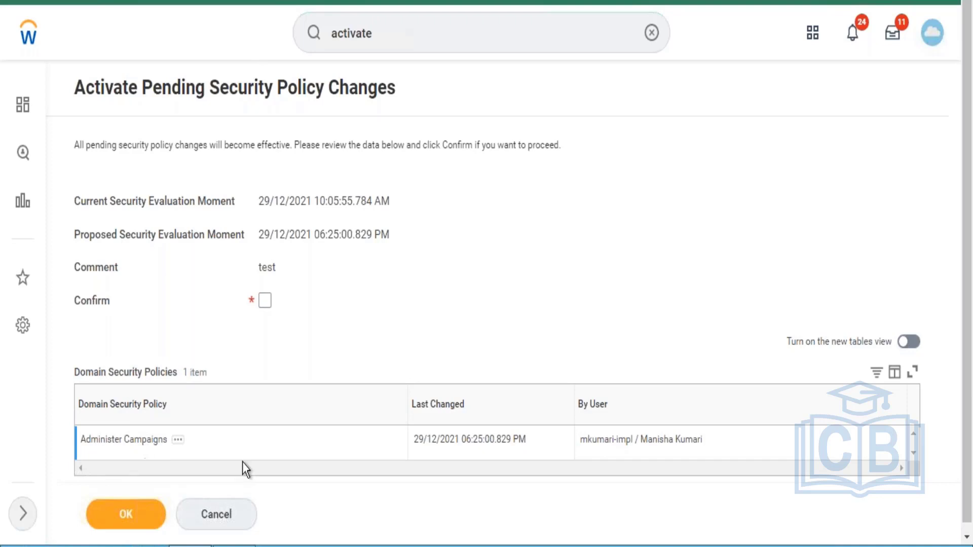
click(265, 304)
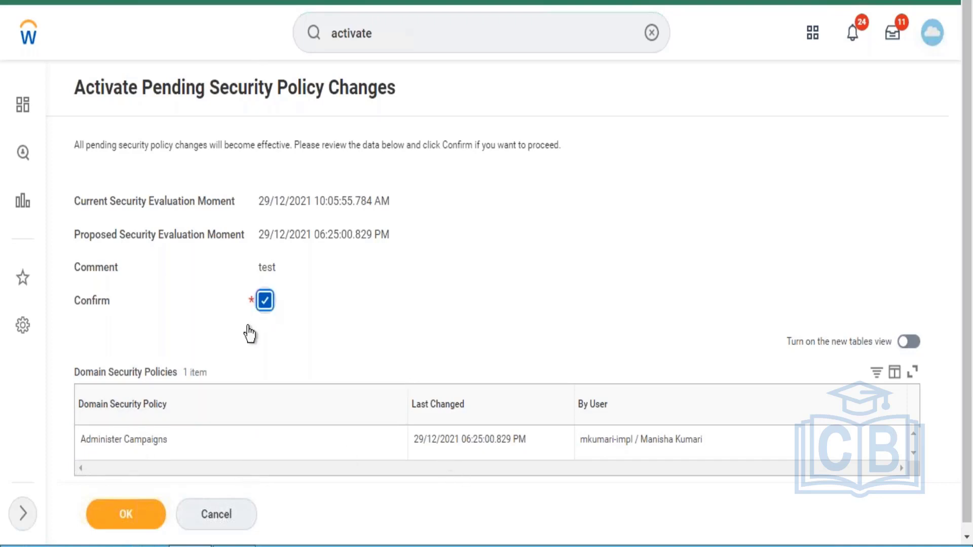
click(133, 521)
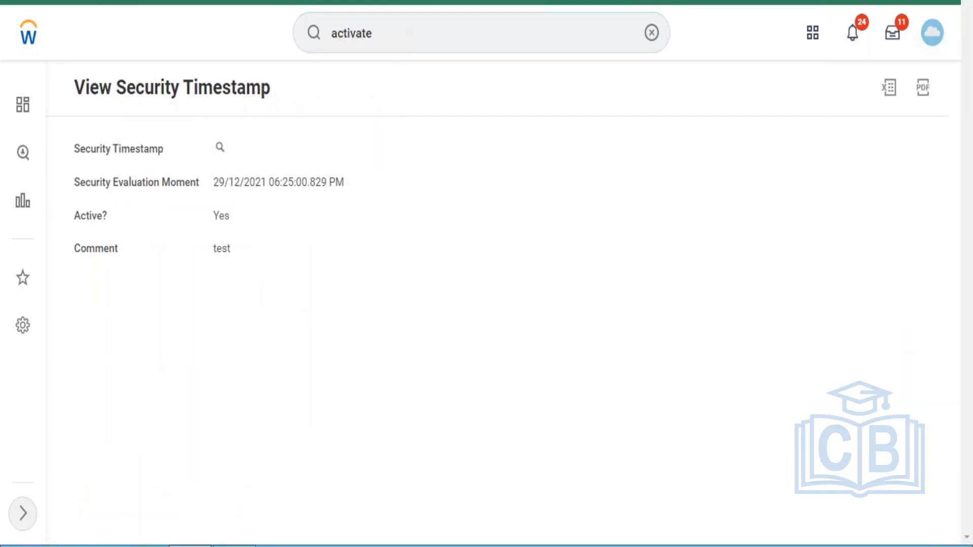
Search domain:campaign and open the Administer Campaigns View Domain page
double_click(371, 33)
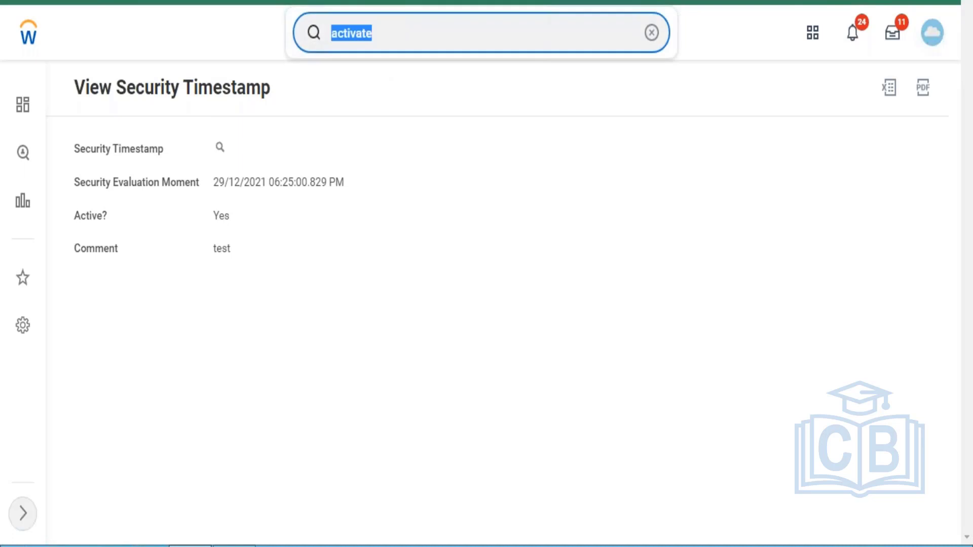
text(domain)
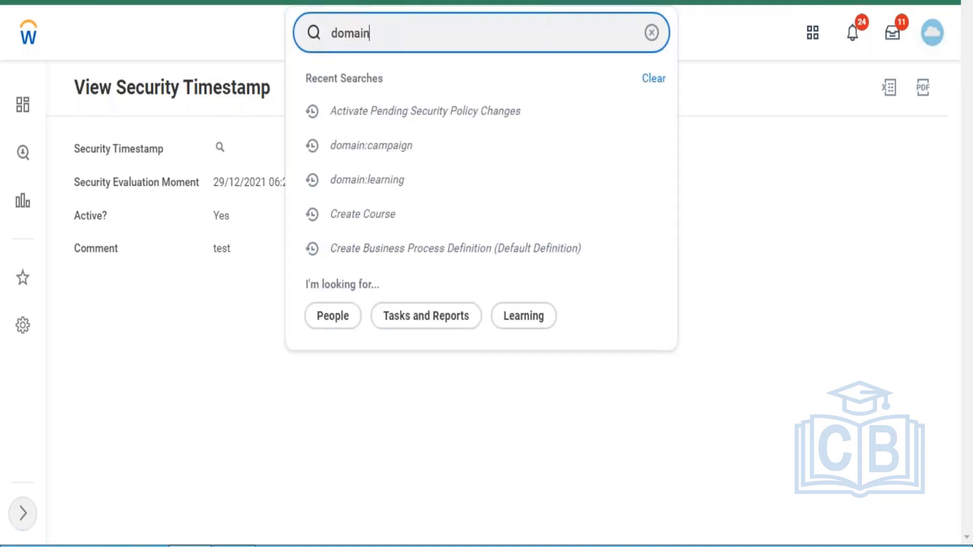
text(:admi)
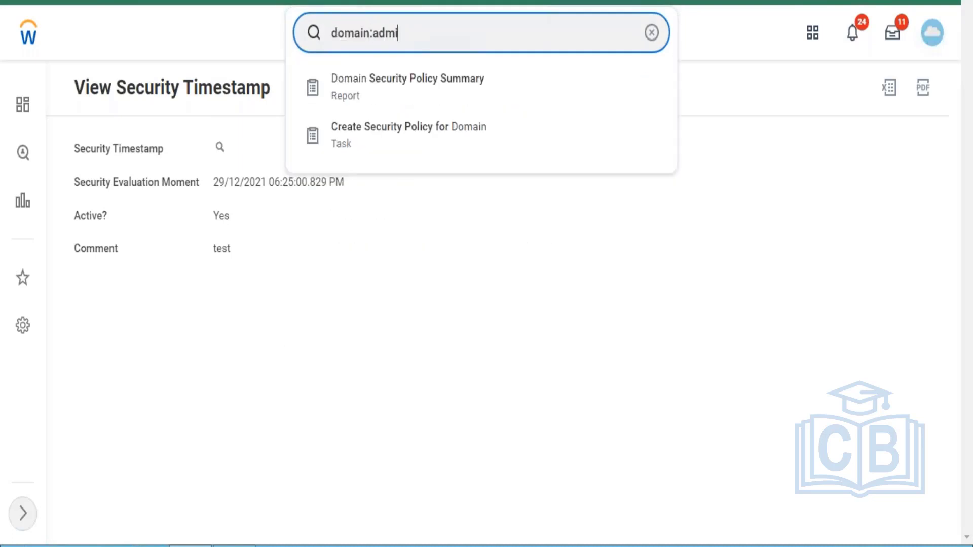
text(nister camiag)
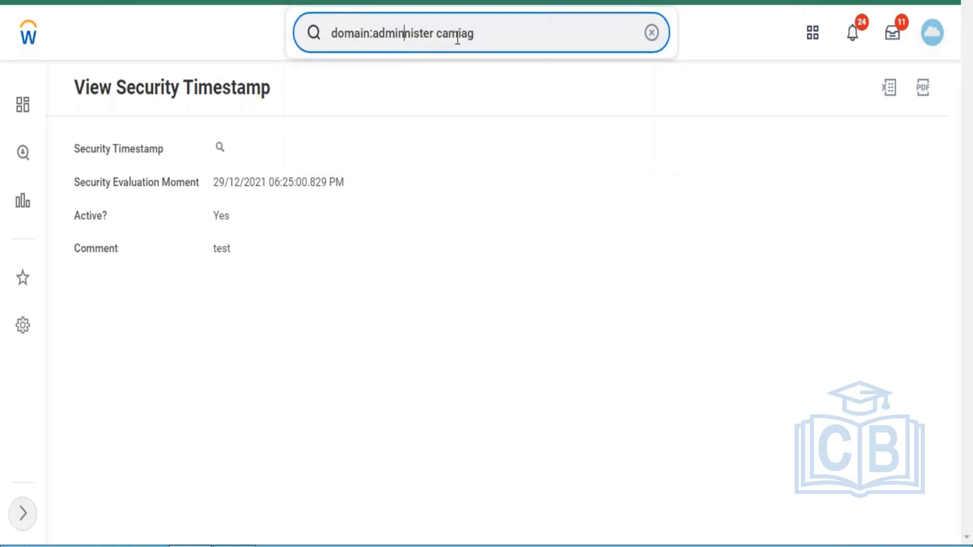
key(BackSpace)
key(BackSpace)
key(BackSpace)
key(BackSpace)
key(BackSpace)
key(BackSpace)
key(BackSpace)
key(BackSpace)
key(BackSpace)
key(BackSpace)
key(BackSpace)
key(BackSpace)
key(BackSpace)
key(BackSpace)
key(BackSpace)
key(BackSpace)
key(BackSpace)
key(BackSpace)
key(BackSpace)
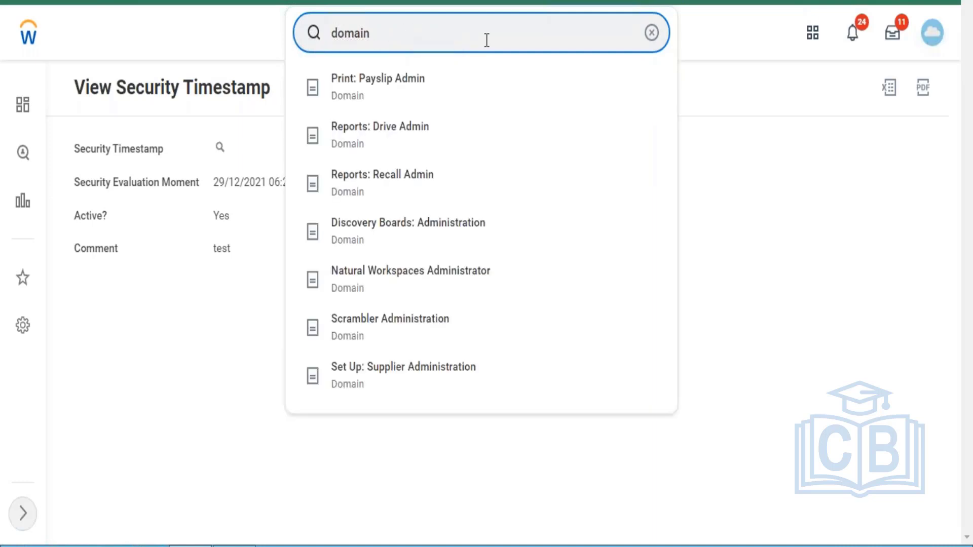
text(:campaign)
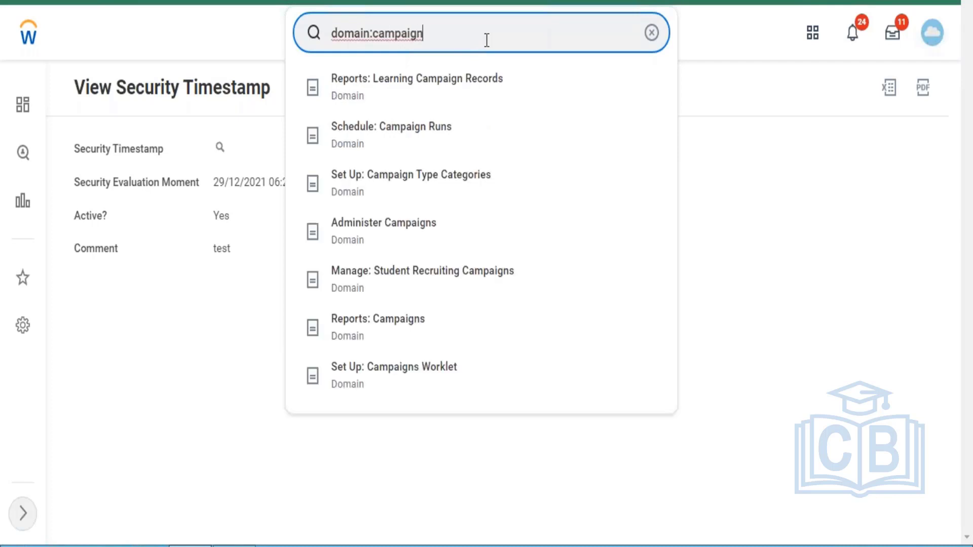
click(420, 244)
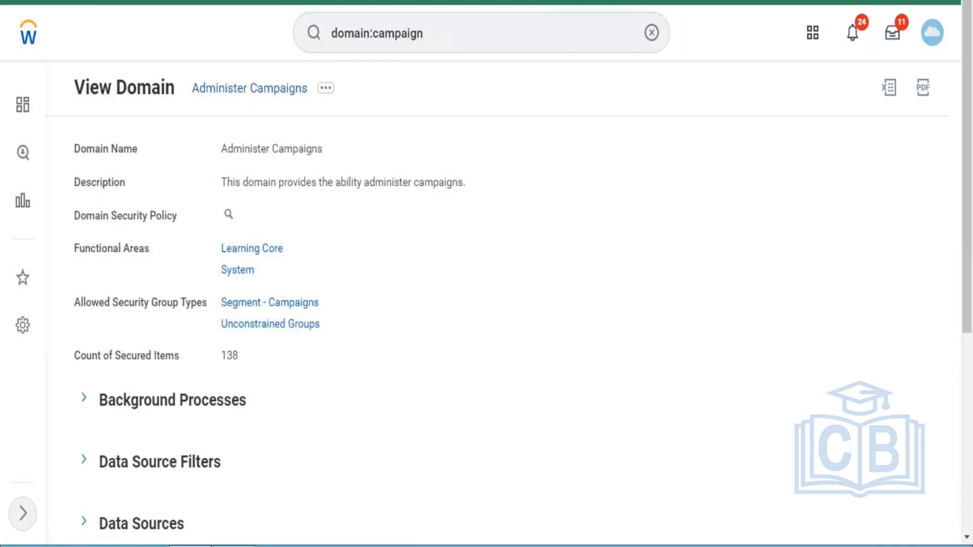
Open Administer Campaigns' security policy permissions editor via Domain > Edit Security Policy Permissions
click(326, 88)
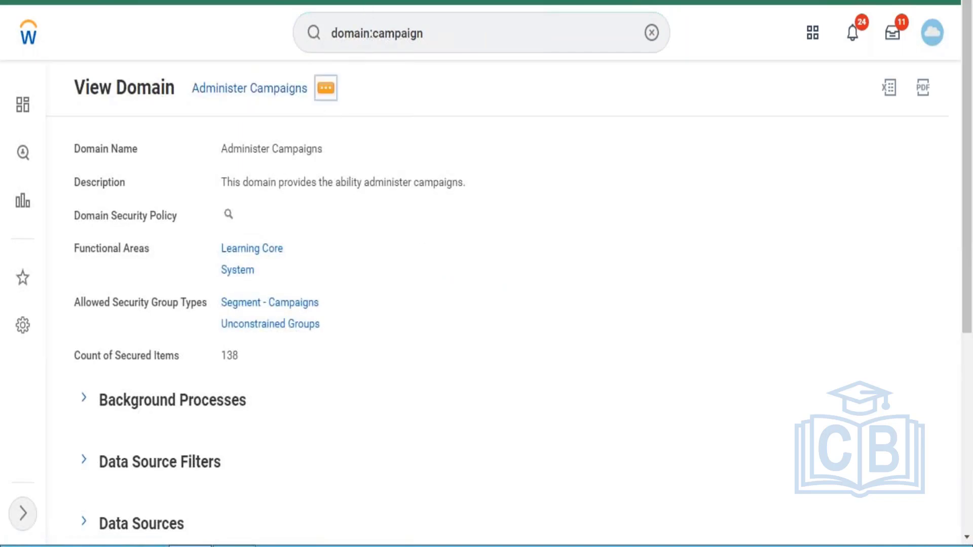
mouse_move(466, 161)
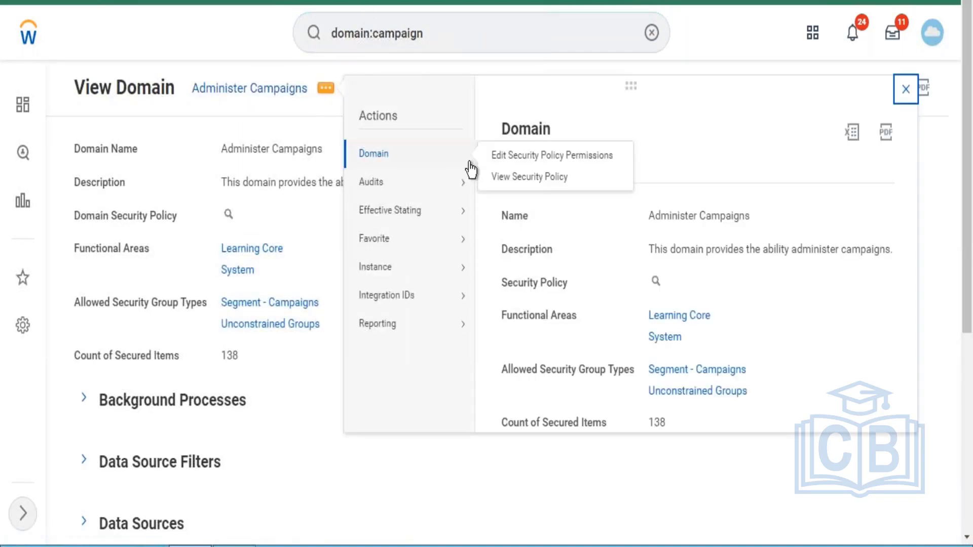
click(507, 157)
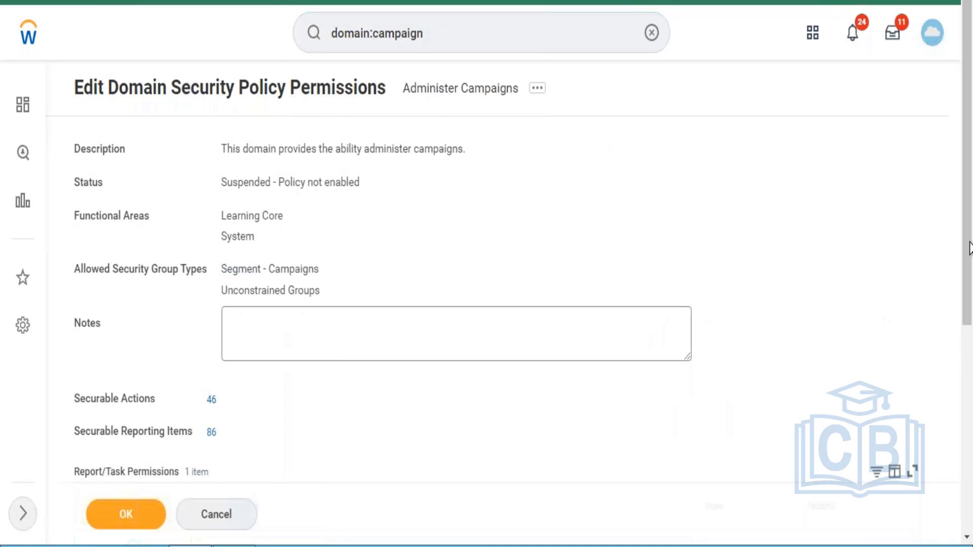
drag(968, 310, 968, 493)
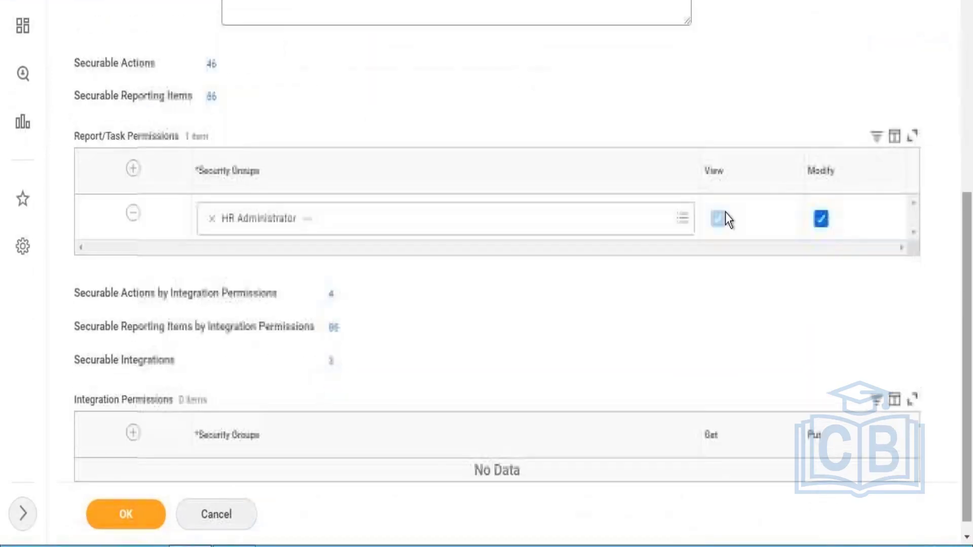
Add a row, search 'learning admini' without a match, then remove the empty row
click(133, 170)
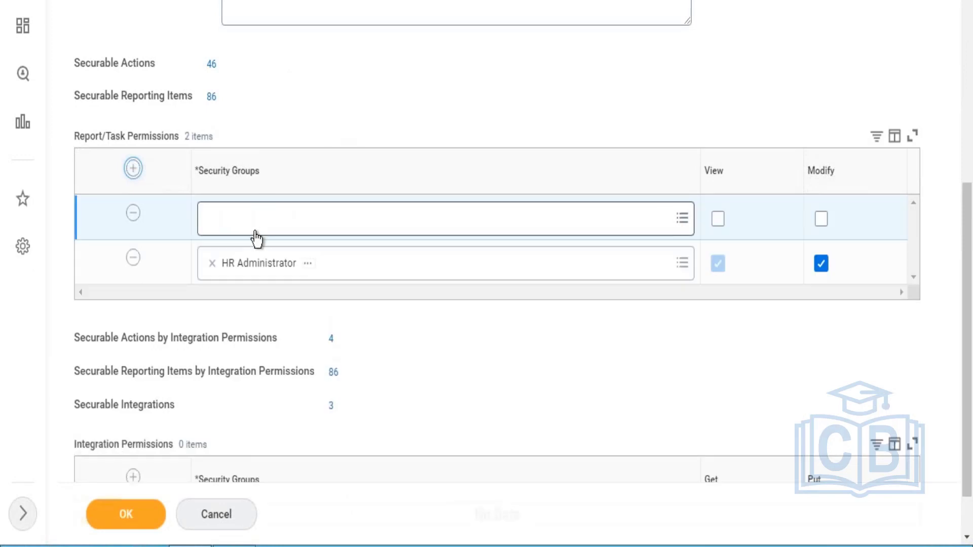
click(256, 232)
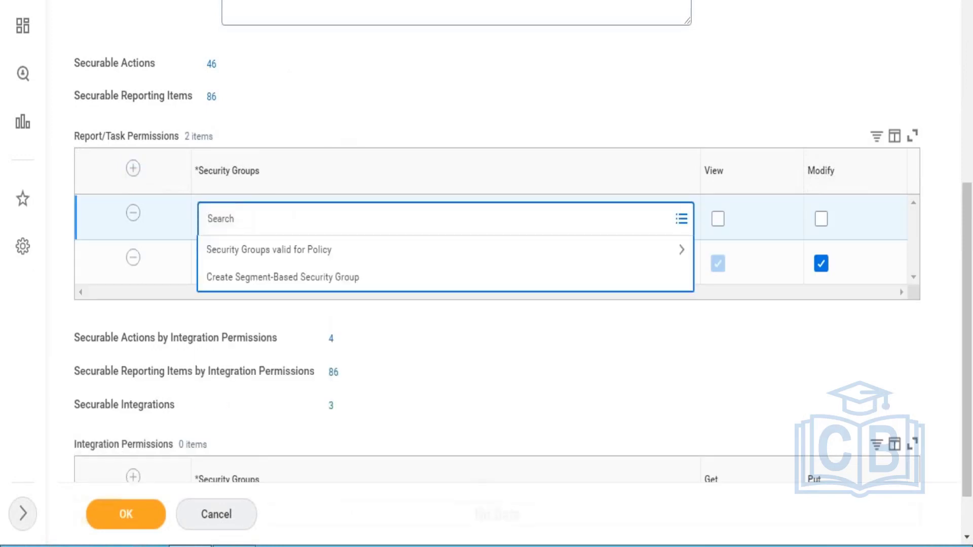
text(learning admini)
key(Return)
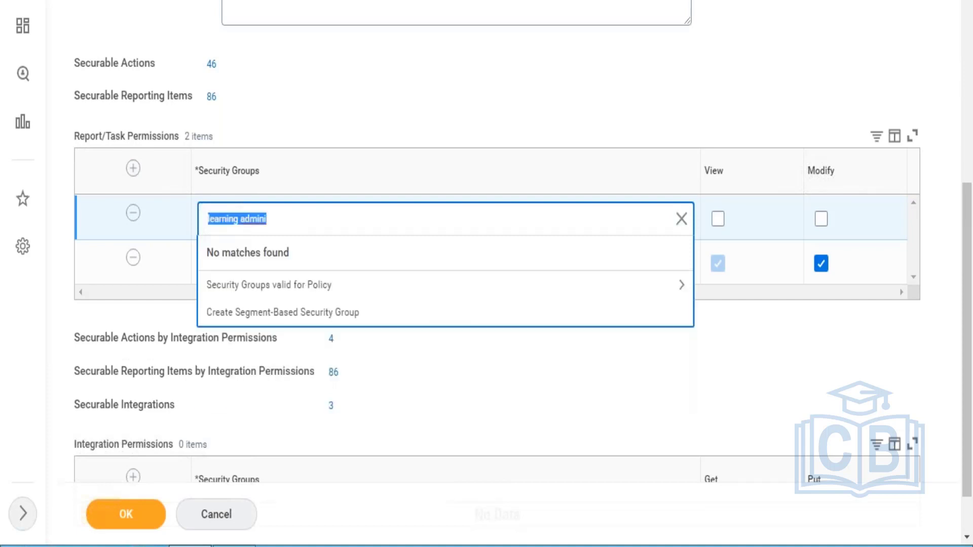
click(133, 213)
click(133, 214)
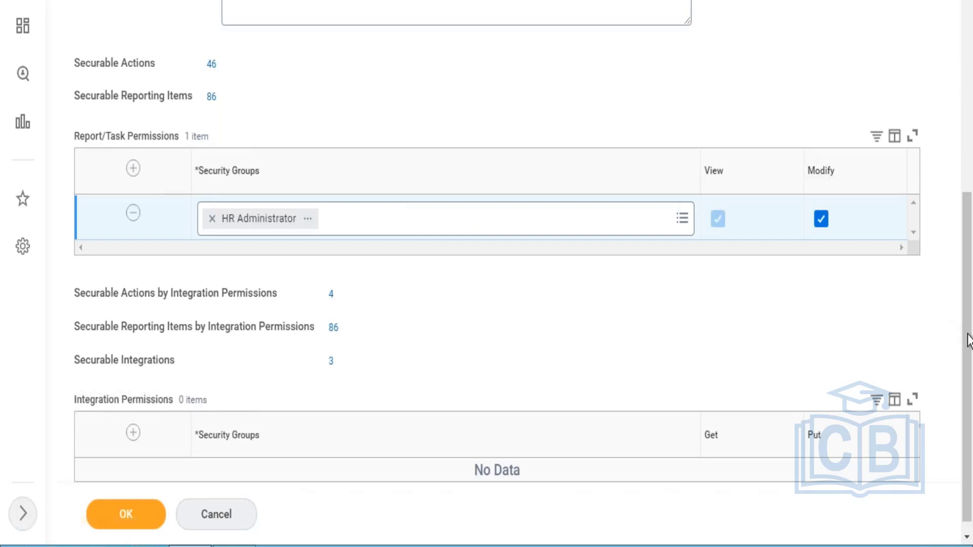
Discard the pending permission edits and go to the HR Administrator group's page with its 330 permissions
drag(970, 339, 966, 228)
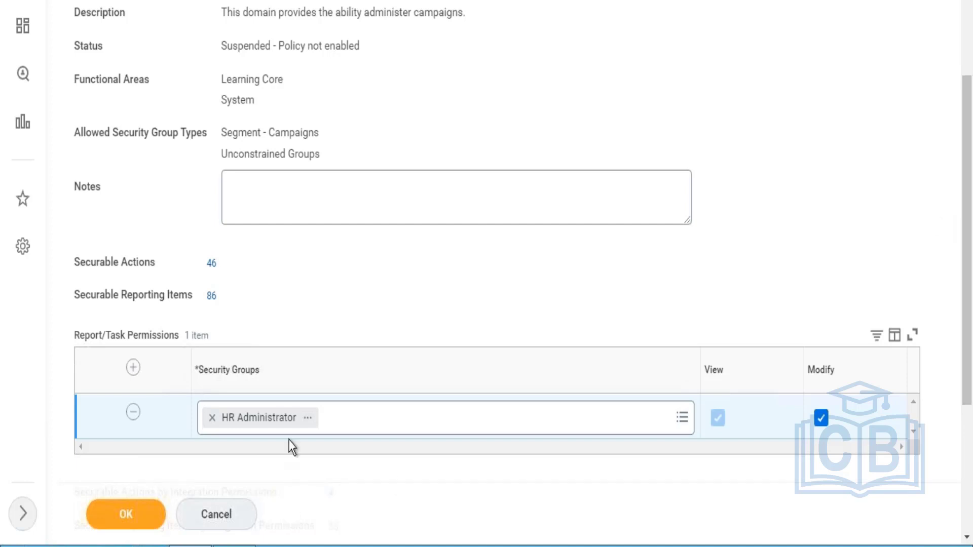
click(307, 419)
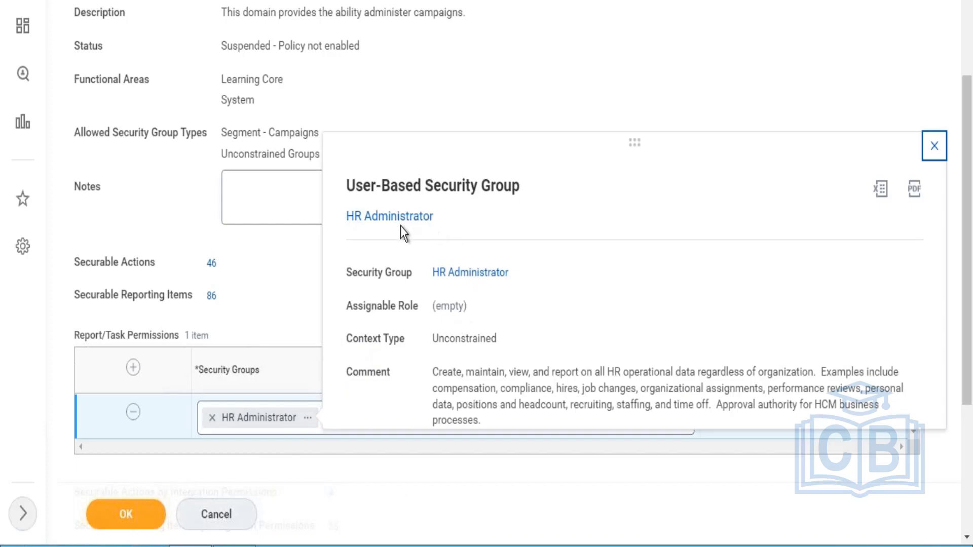
click(401, 218)
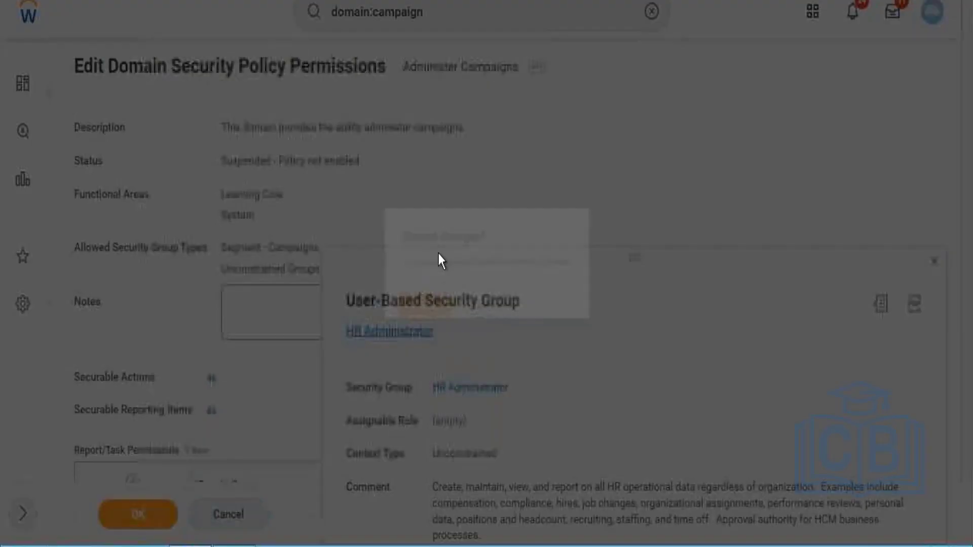
click(415, 304)
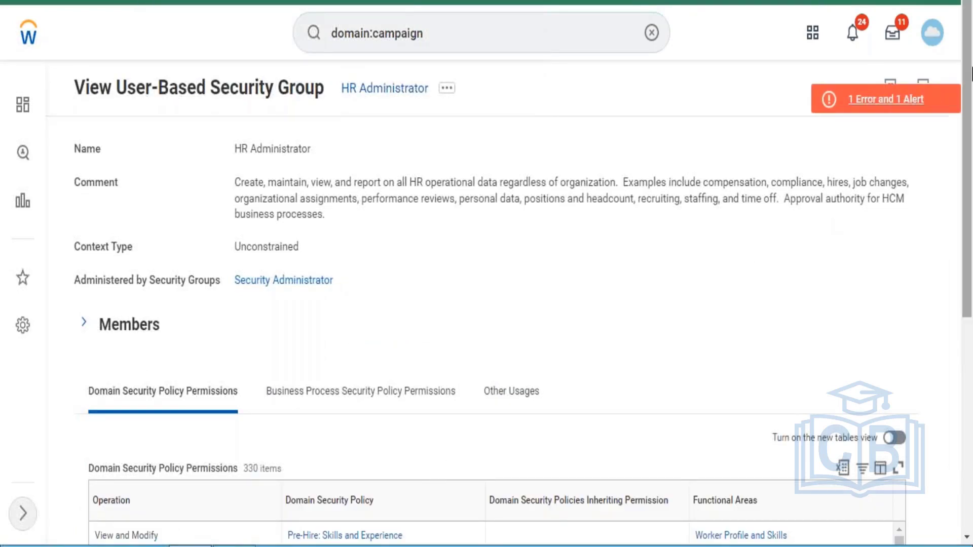
drag(970, 74, 962, 212)
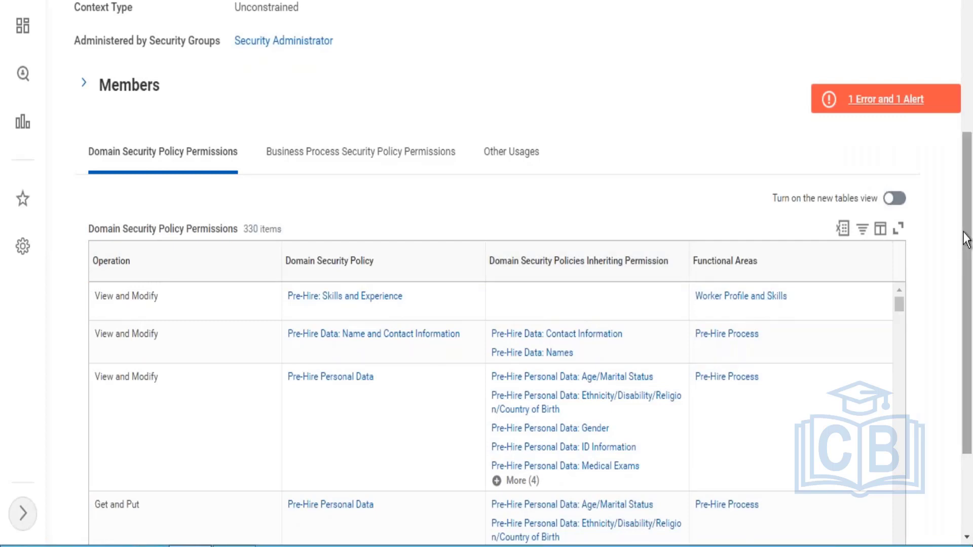
drag(969, 238, 971, 49)
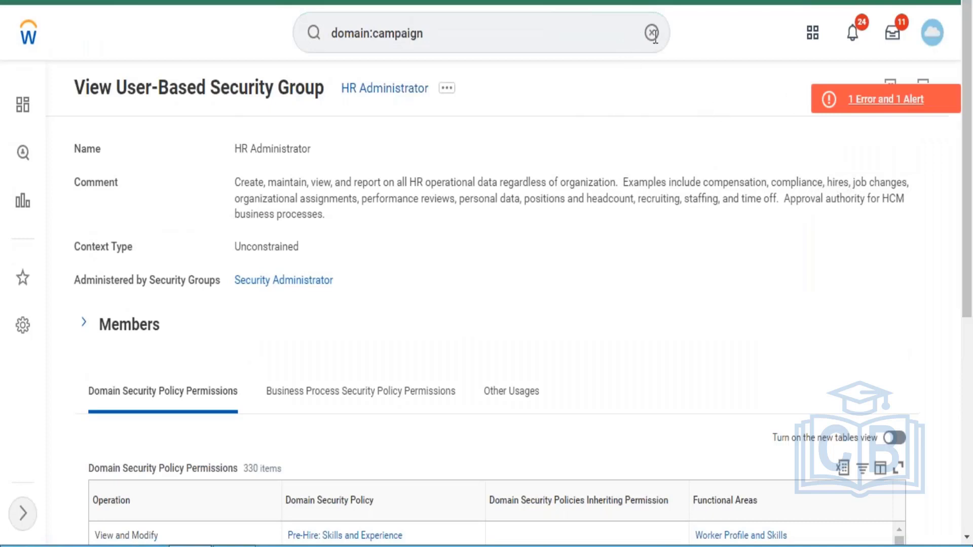
Search 'view security group', launch that task, and list the Security Groups type in its prompt
click(651, 33)
click(533, 29)
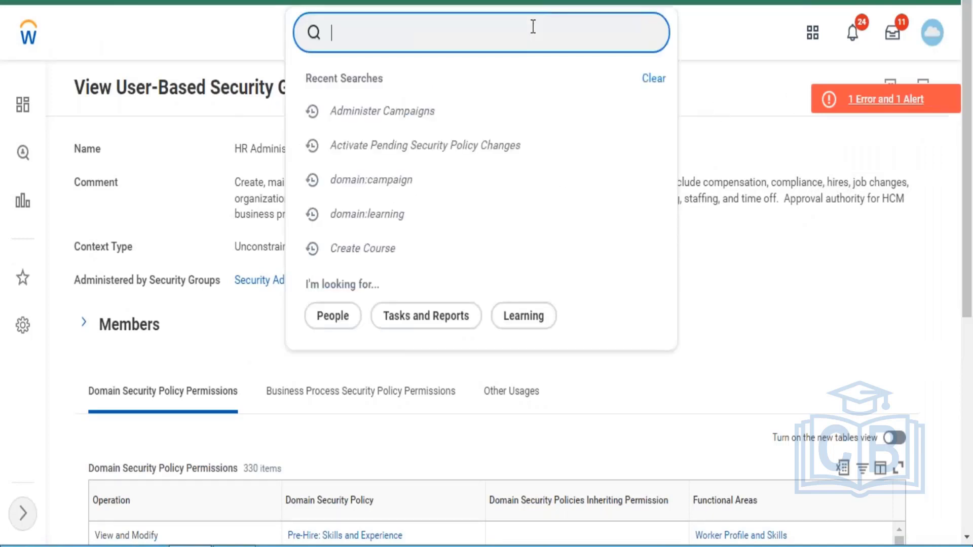
text(view security)
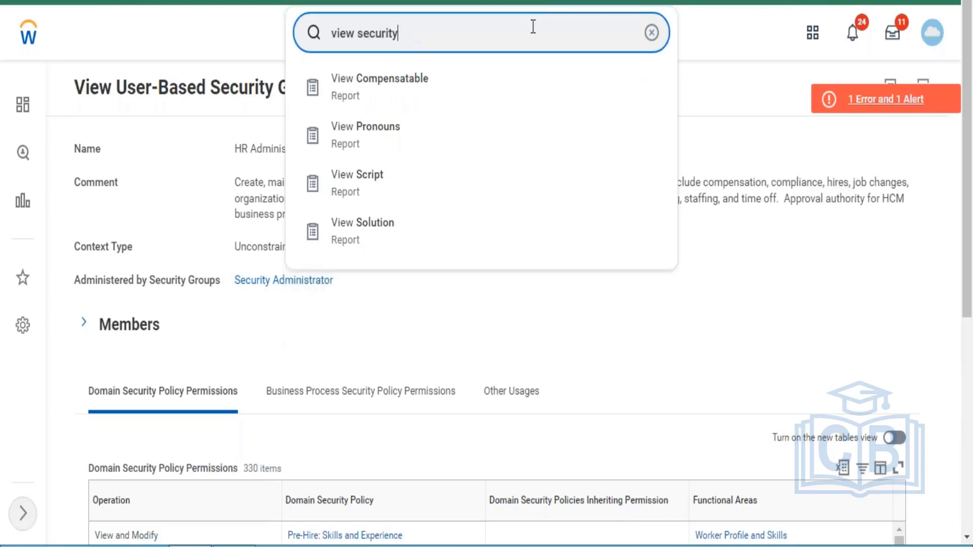
text( group)
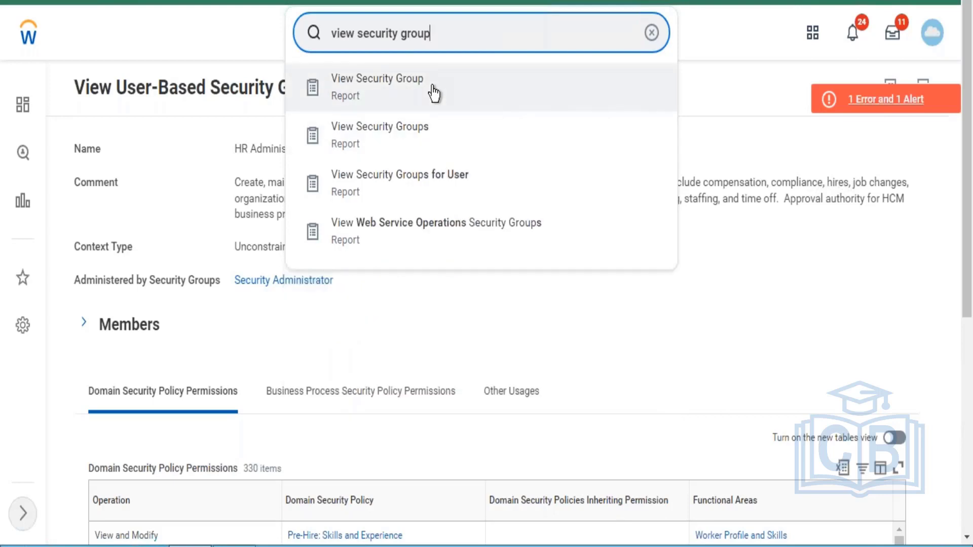
click(435, 94)
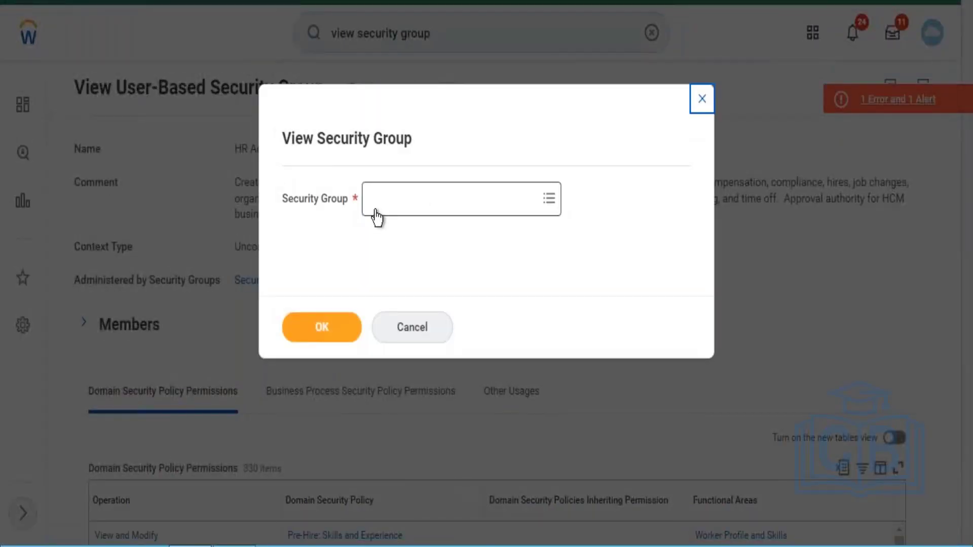
click(376, 209)
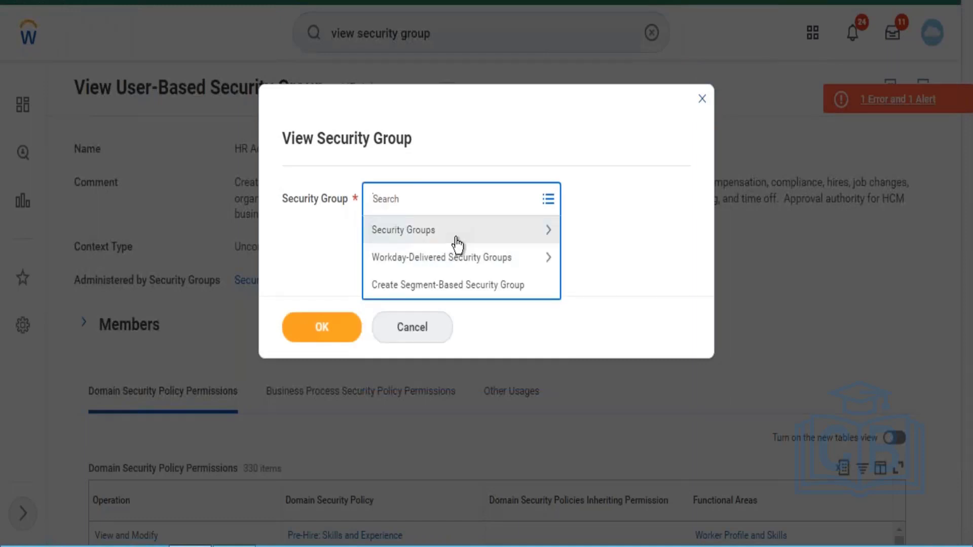
click(456, 237)
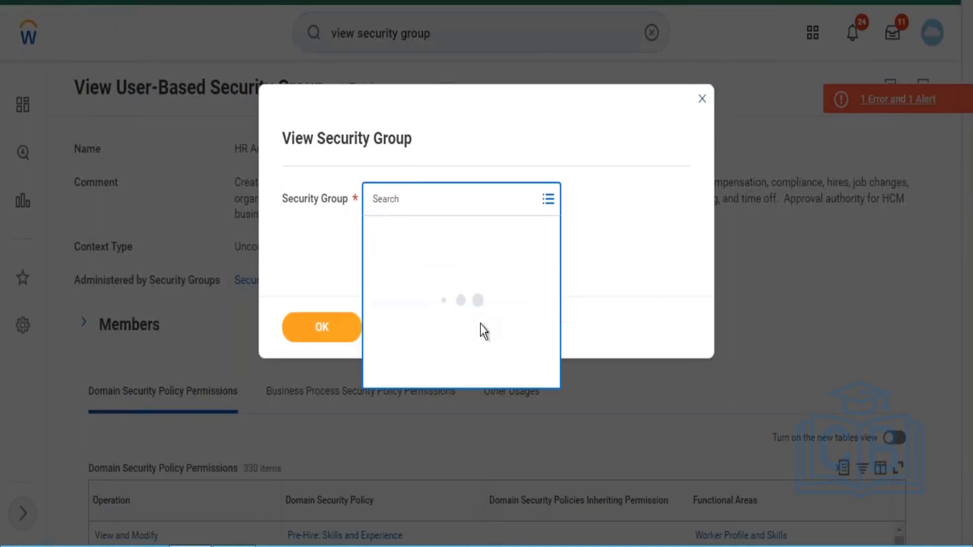
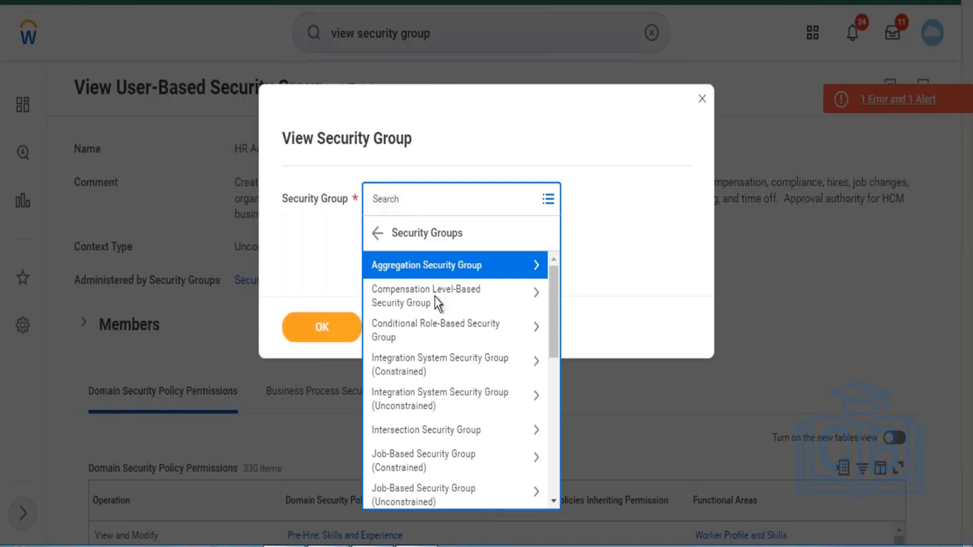
Browse the Aggregation and Intersection security group lists, then cancel the View Security Group prompt
click(446, 264)
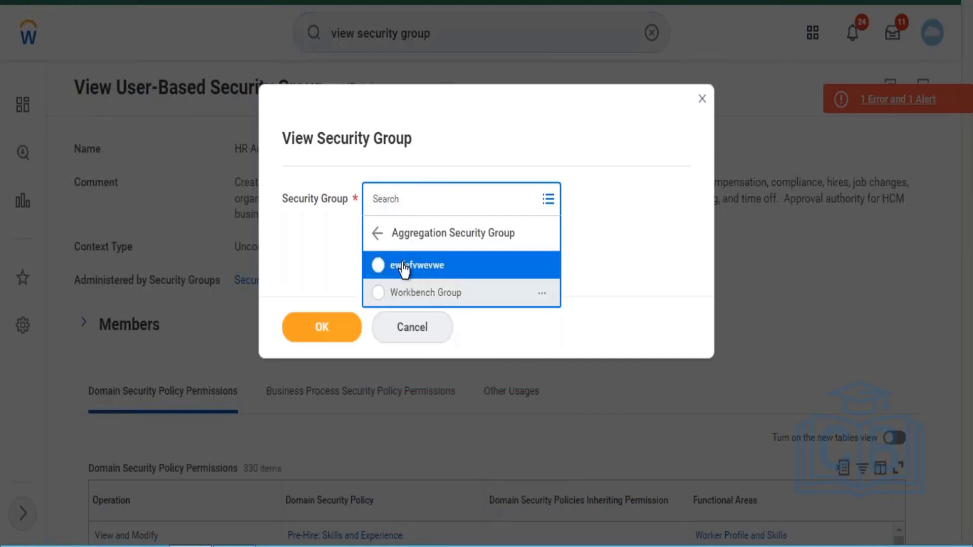
click(378, 235)
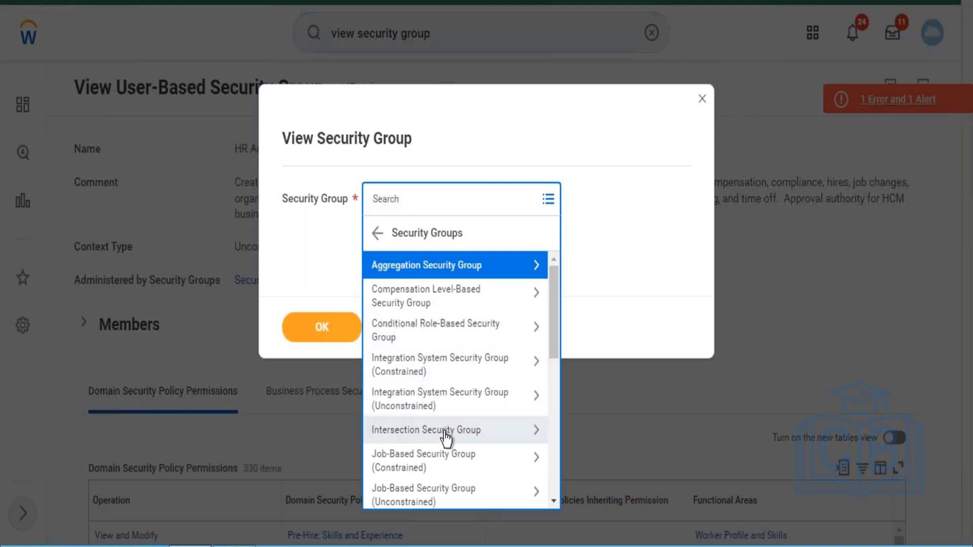
click(445, 436)
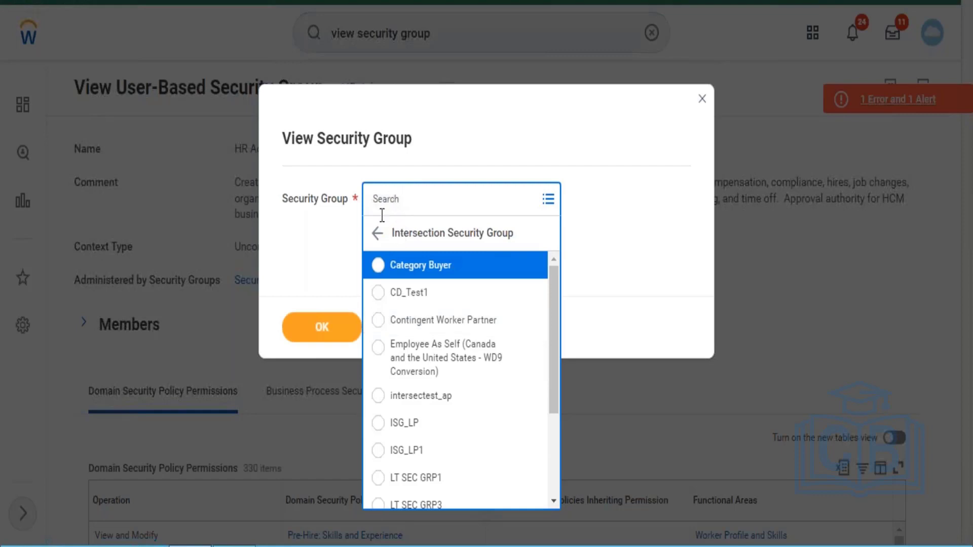
click(377, 234)
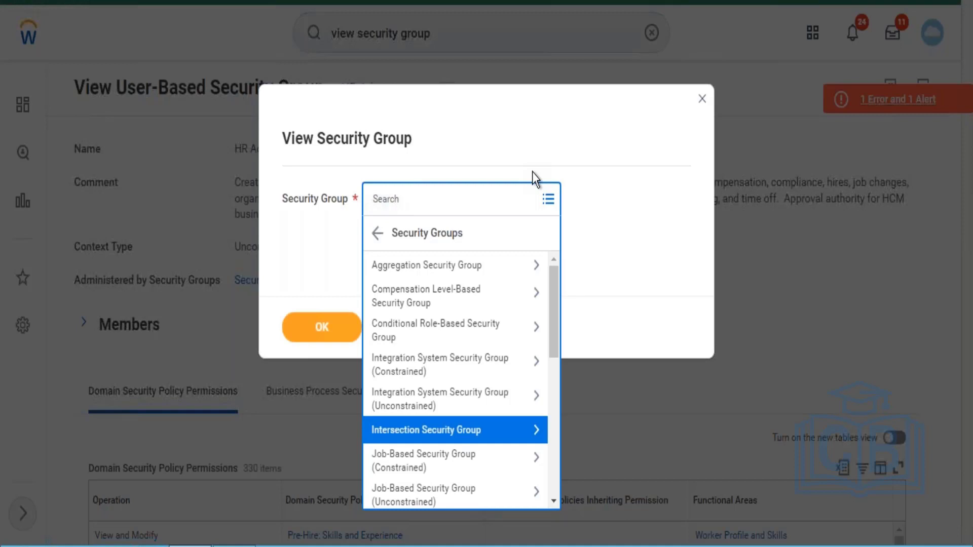
click(704, 98)
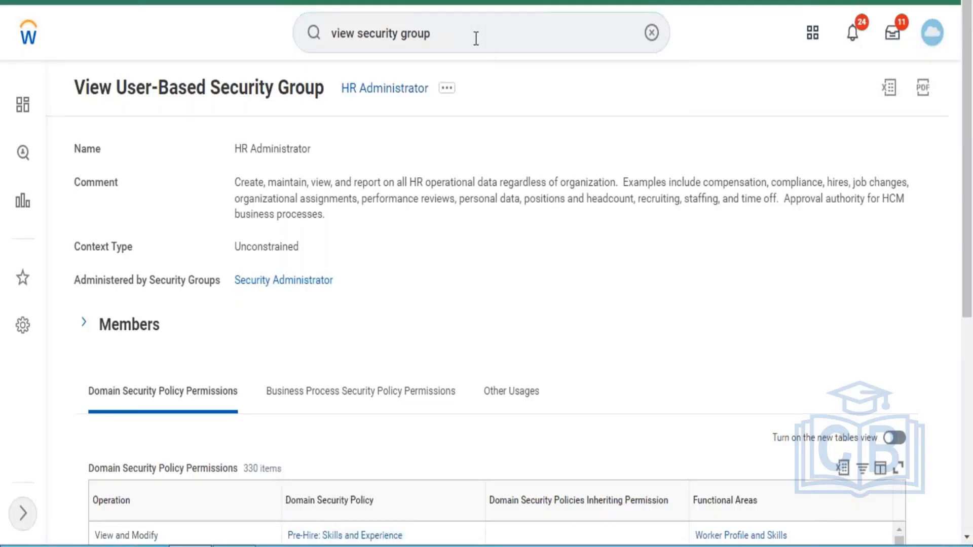
Search 'view security for securable', launch View Security for Securable Item, and enter 'campaign'
click(476, 38)
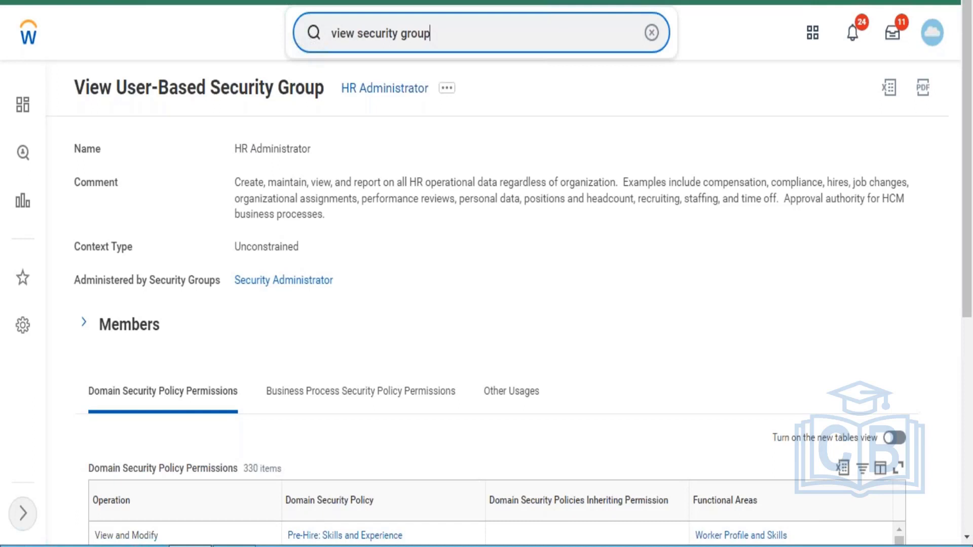
key(BackSpace)
key(BackSpace)
key(BackSpace)
key(BackSpace)
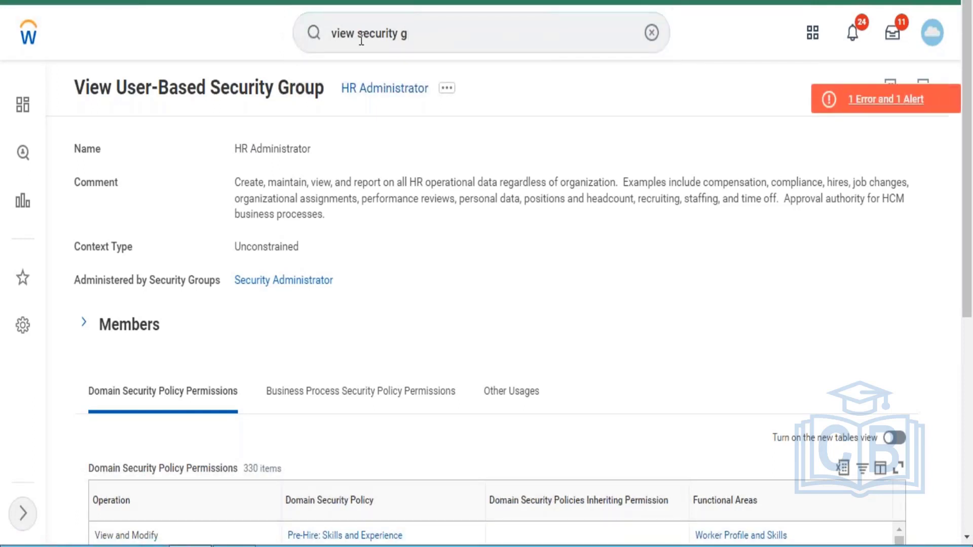
click(430, 30)
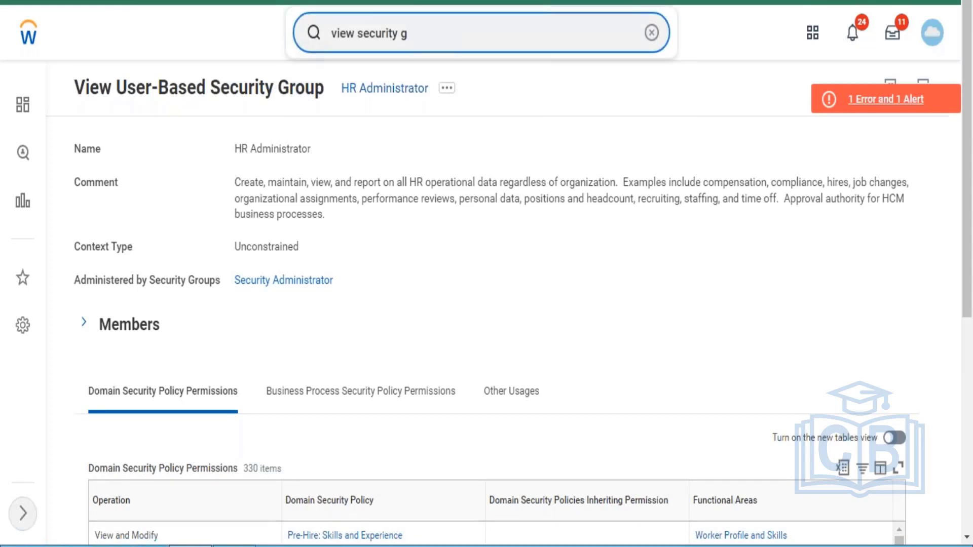
key(BackSpace)
key(BackSpace)
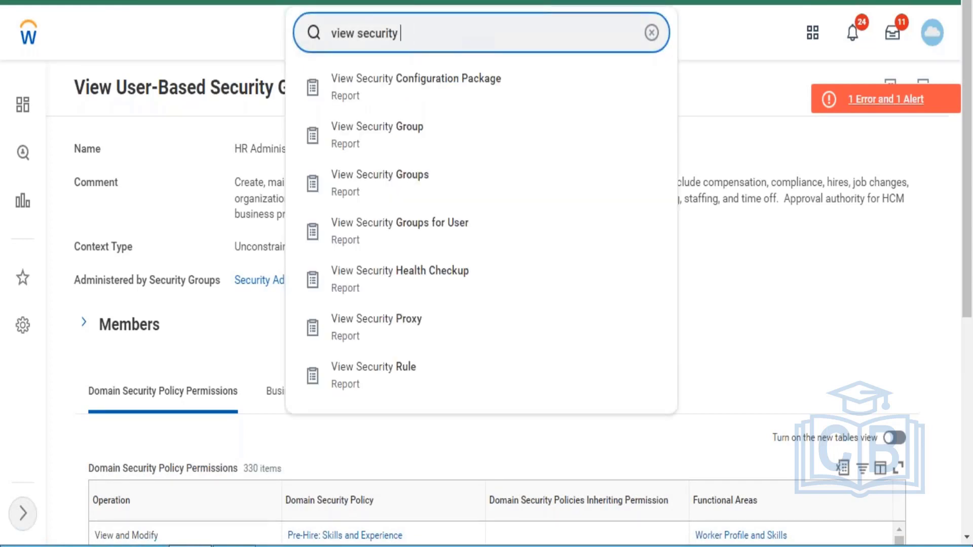
text(for securable)
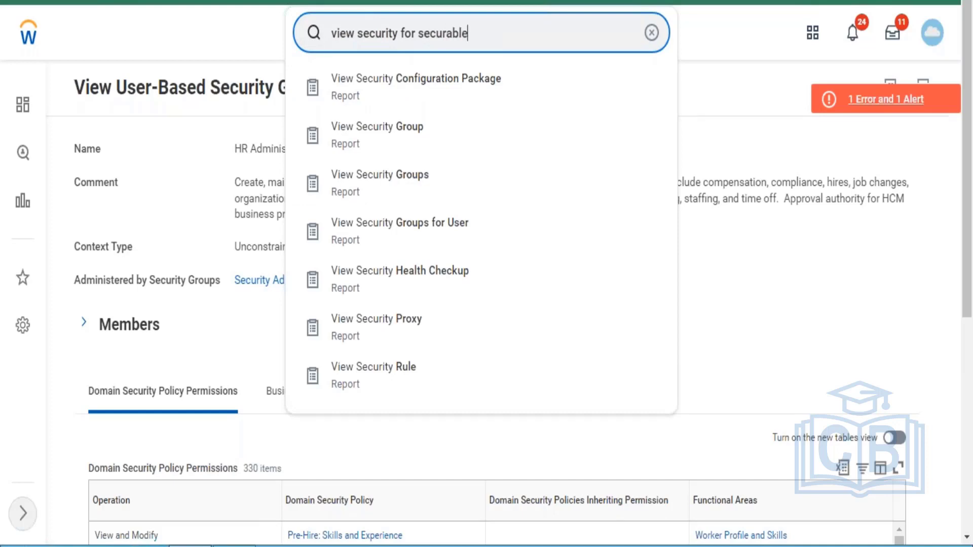
click(426, 99)
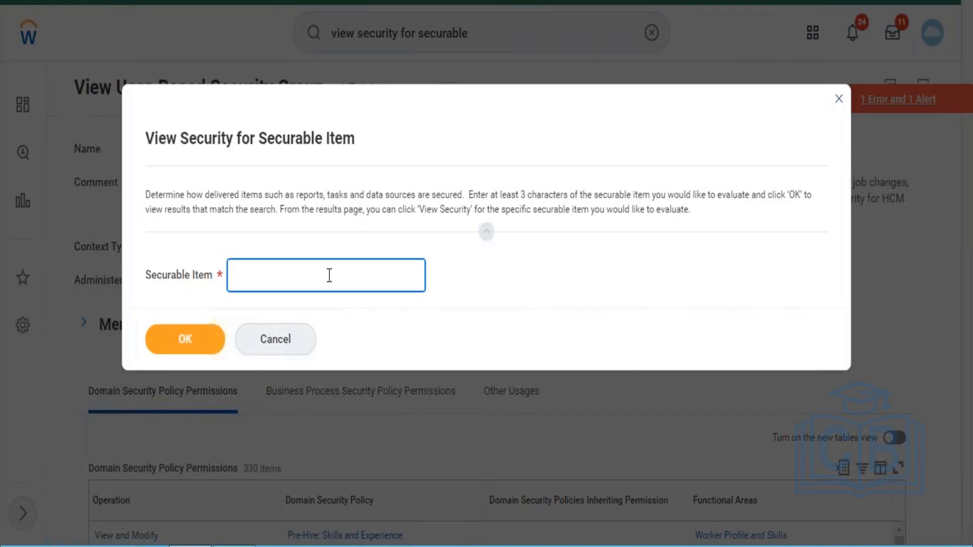
text(campaign)
List the campaign securable items and view security for the Create Campaign task
click(174, 344)
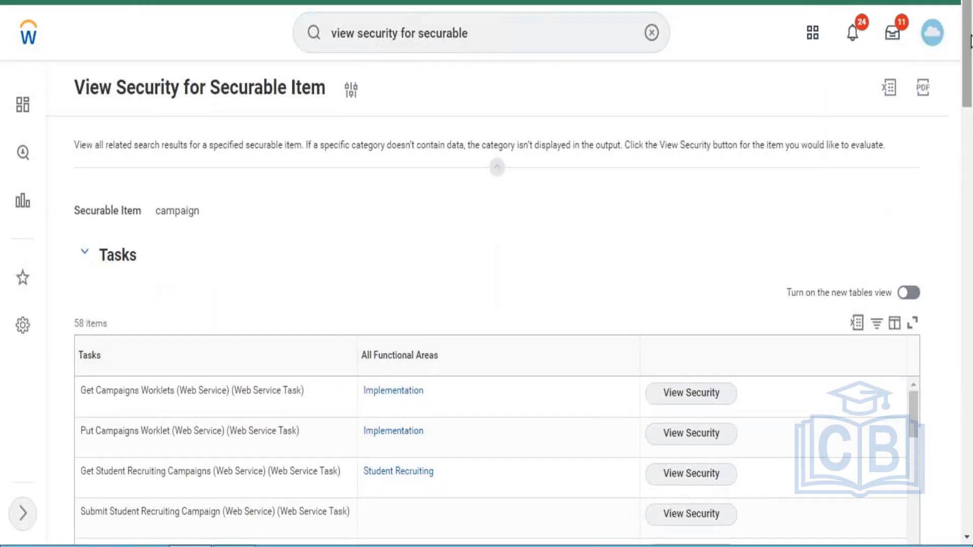
drag(969, 46, 914, 173)
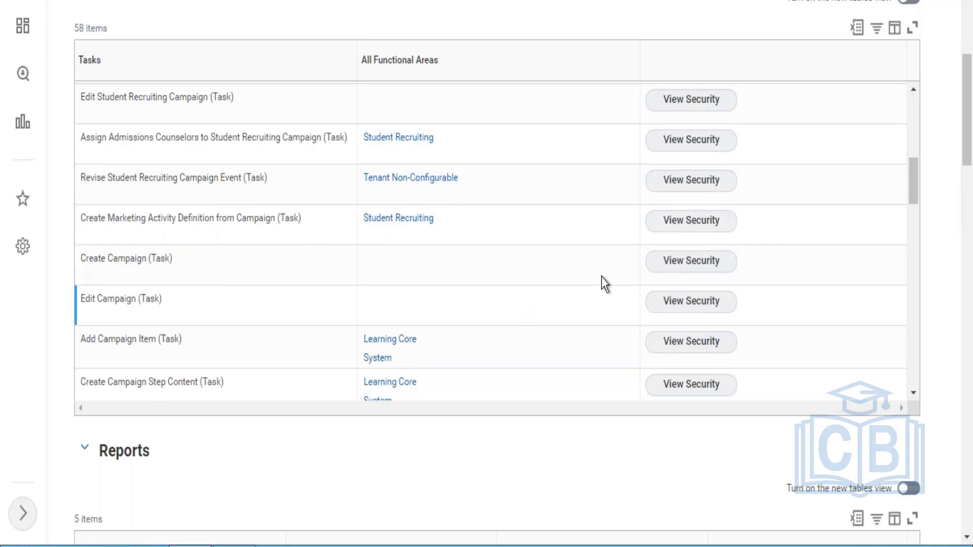
click(703, 275)
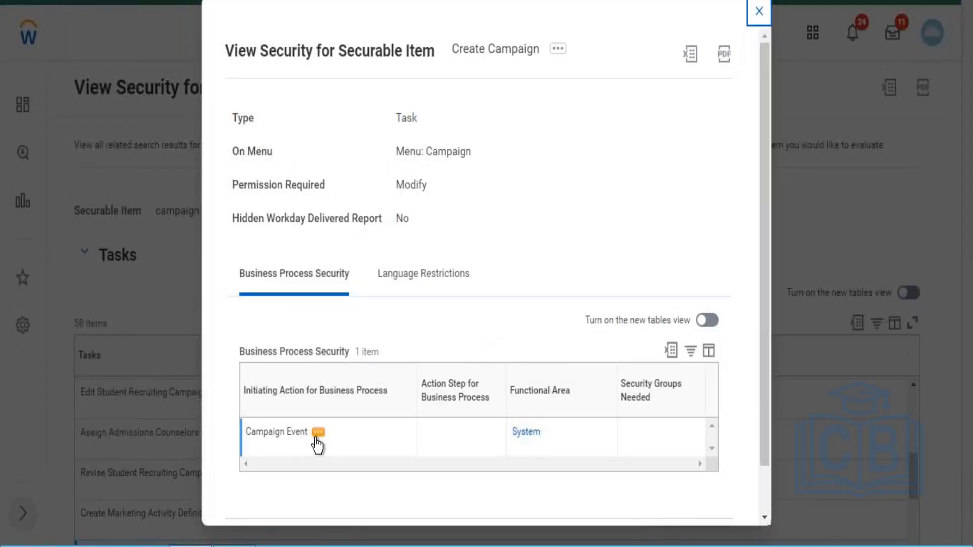
Browse Campaign Event's related actions, then close the Create Campaign security details
click(317, 433)
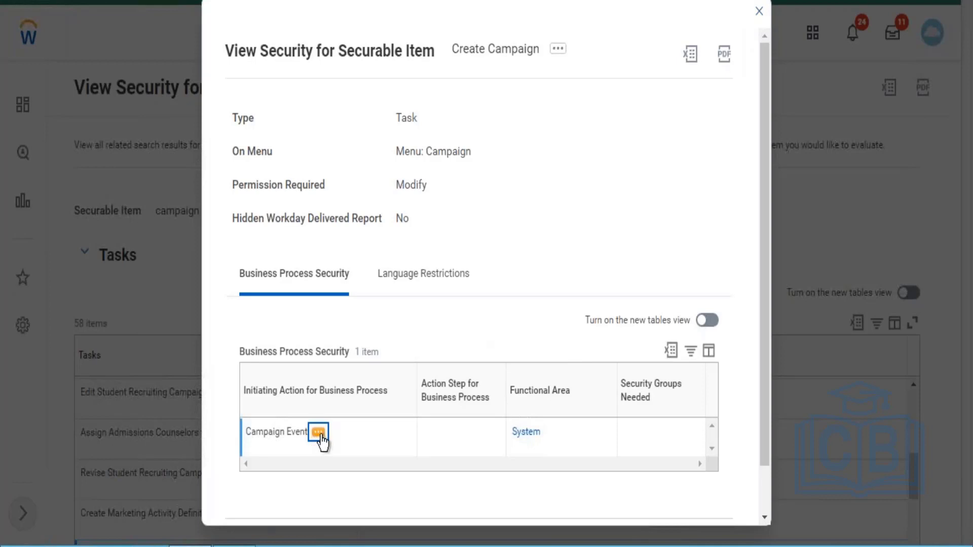
click(319, 434)
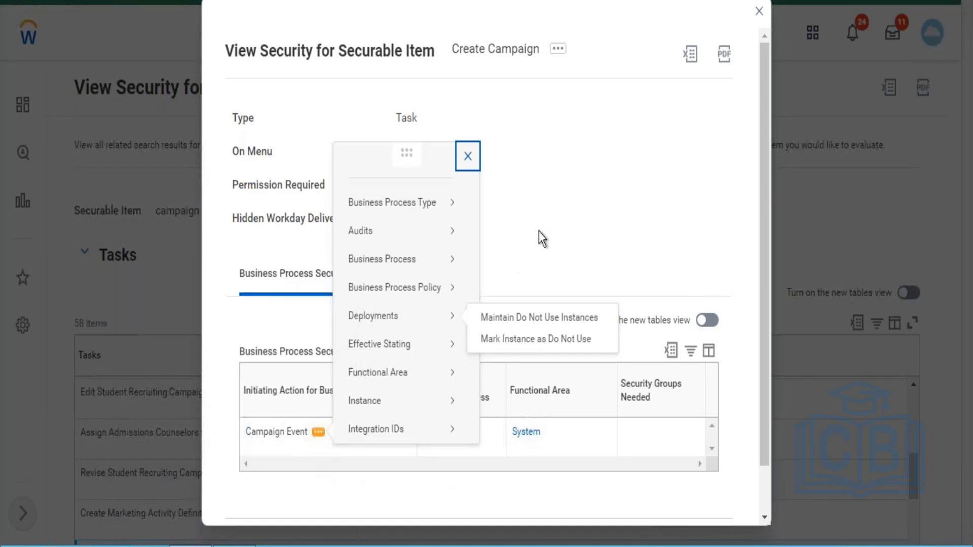
click(567, 224)
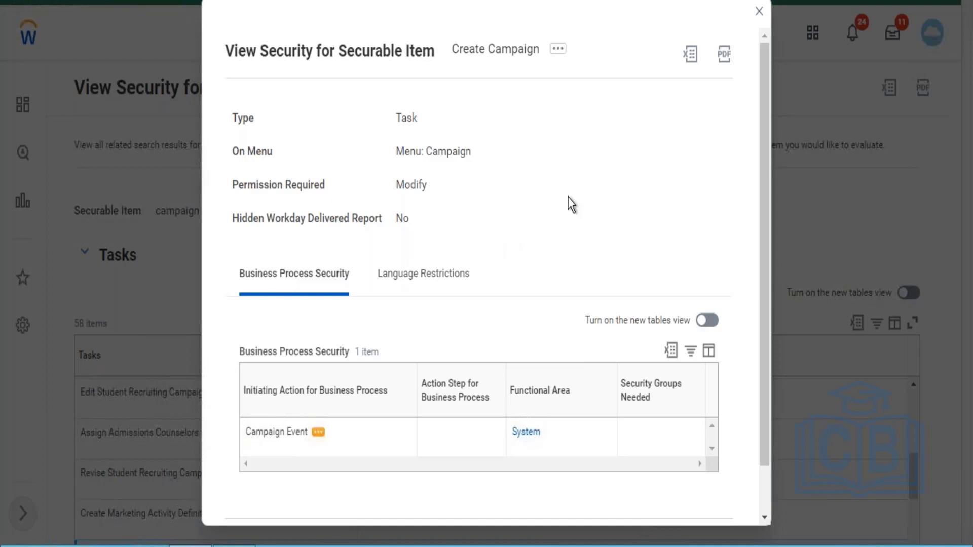
click(762, 15)
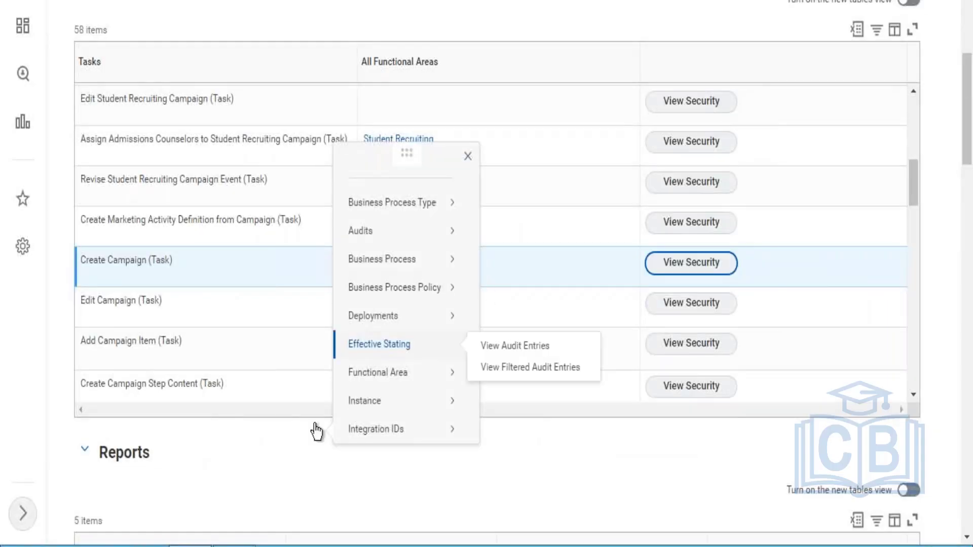
Dismiss the leftover actions list and view security for the Edit Campaign task
click(295, 441)
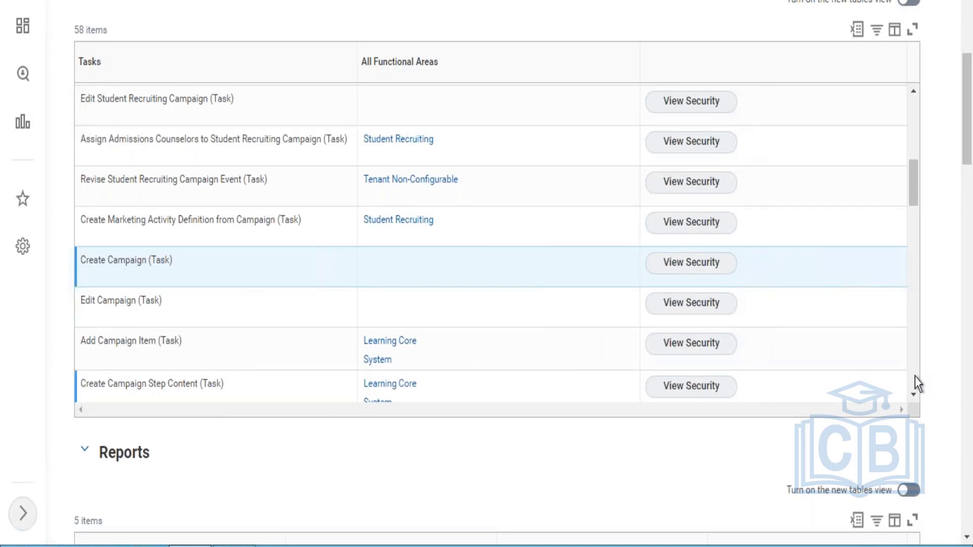
click(913, 393)
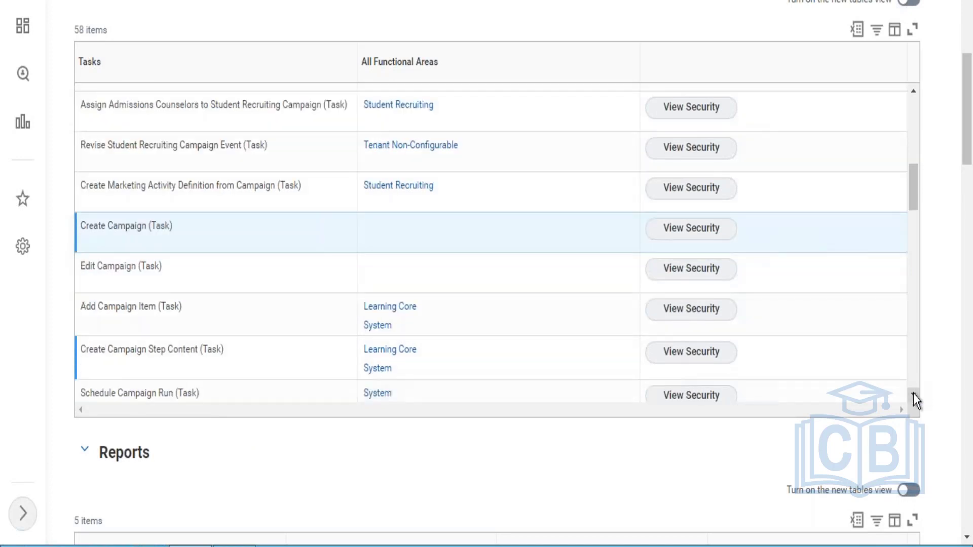
click(913, 393)
click(913, 392)
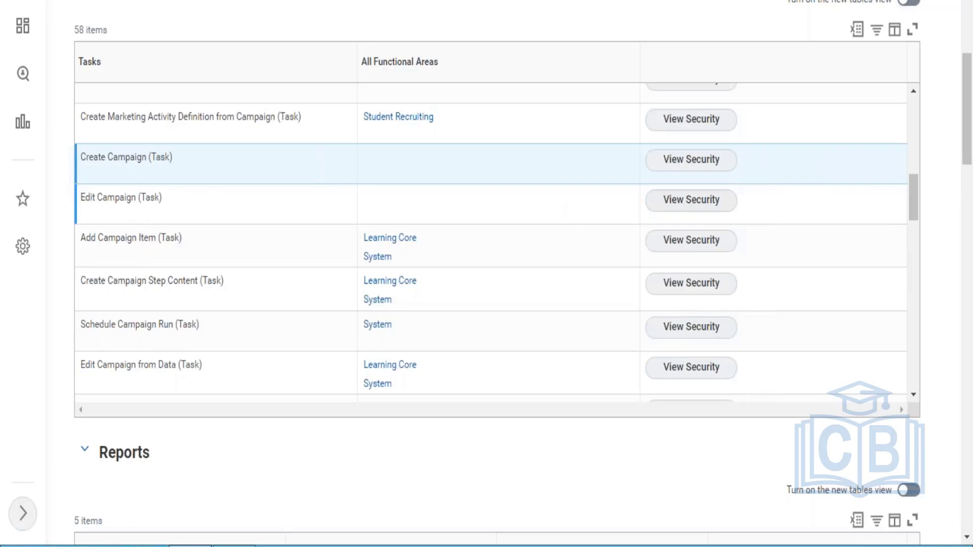
click(678, 207)
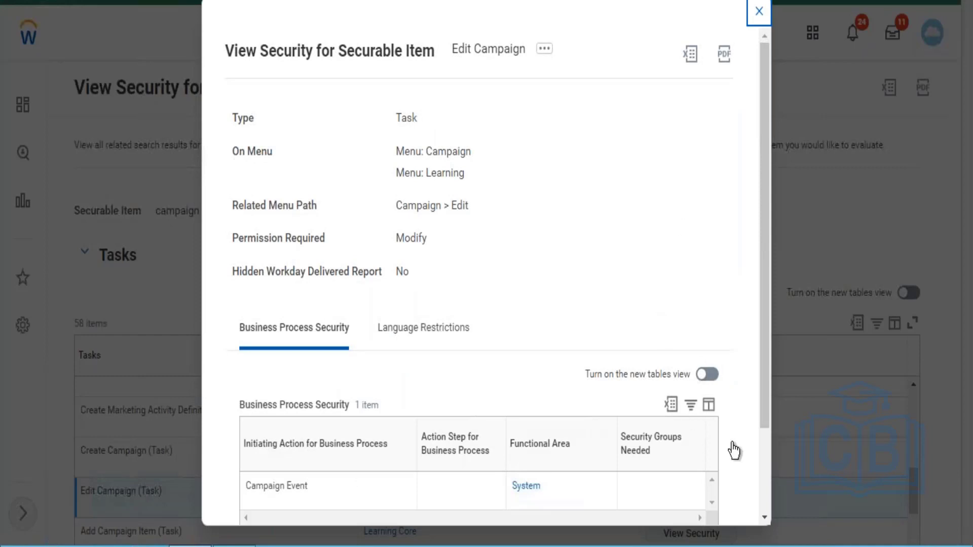
Choose Business Process Policy > Edit from Campaign Event's related actions
scroll(762, 478, down, 3)
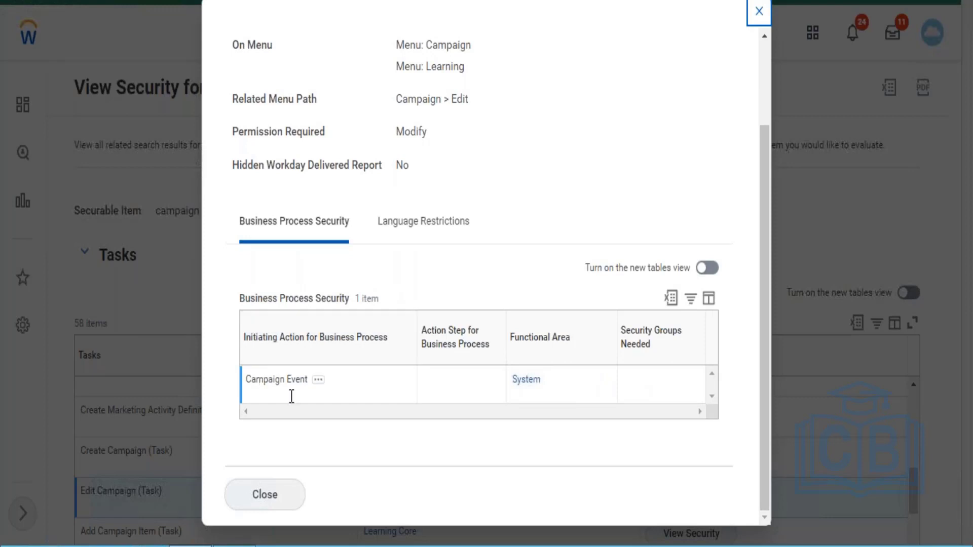
mouse_move(319, 380)
click(320, 383)
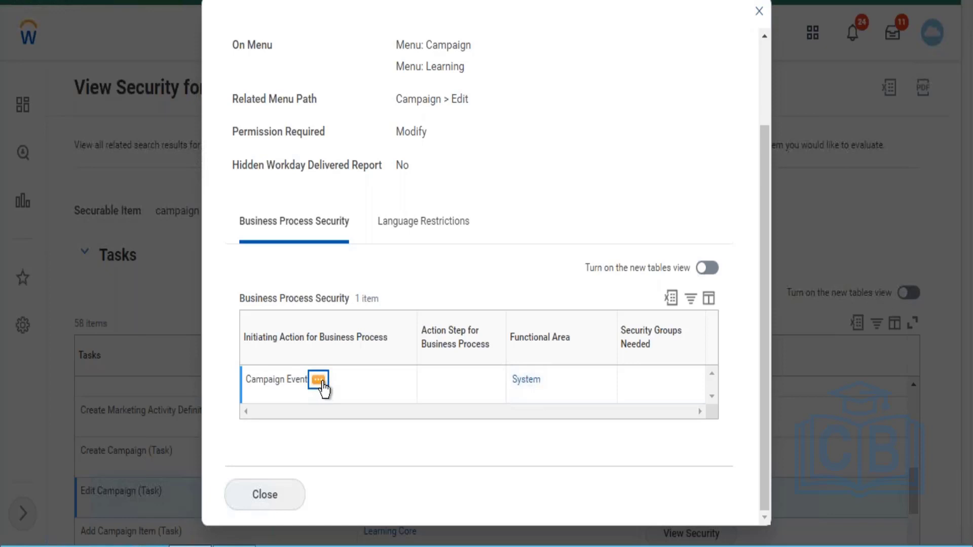
click(319, 381)
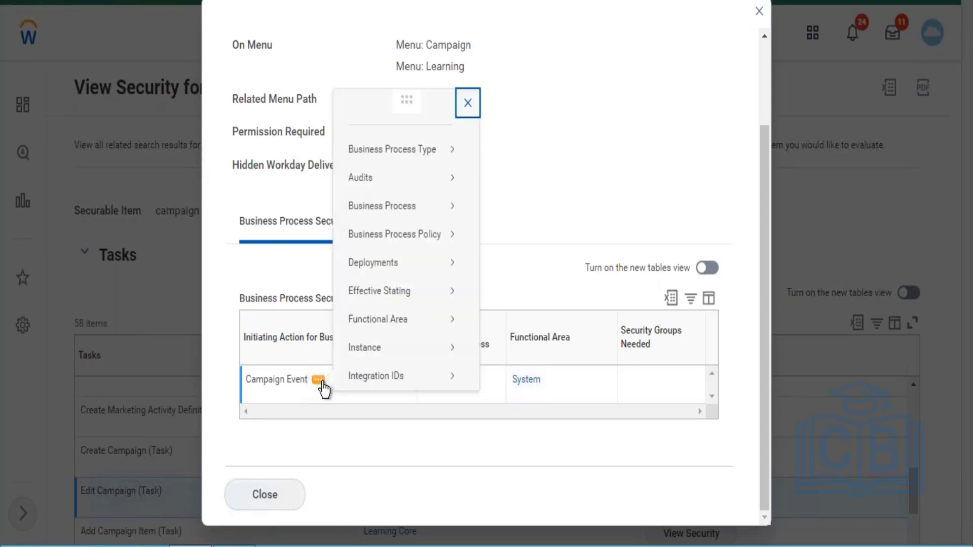
mouse_move(453, 212)
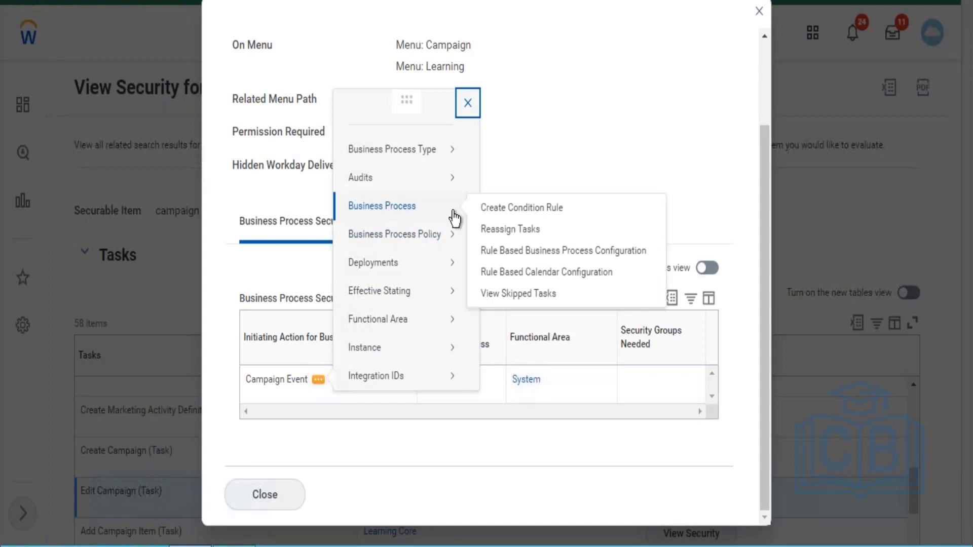
mouse_move(403, 236)
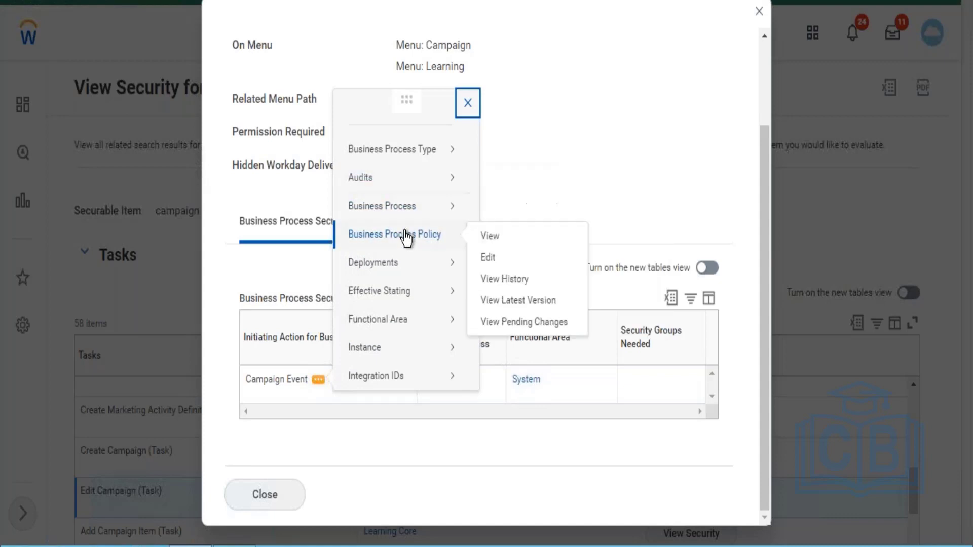
click(486, 258)
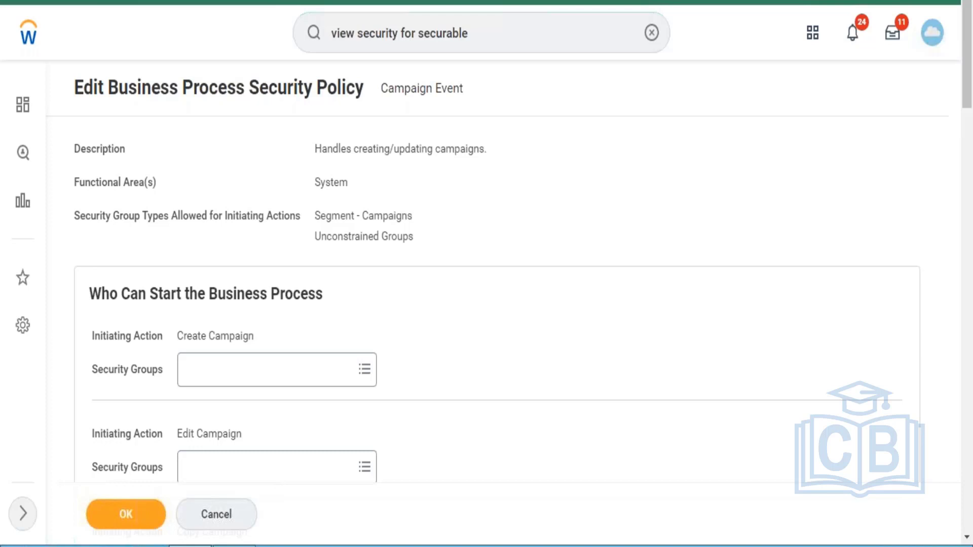
Return home via the Workday logo from the Campaign Event policy edit page
click(27, 45)
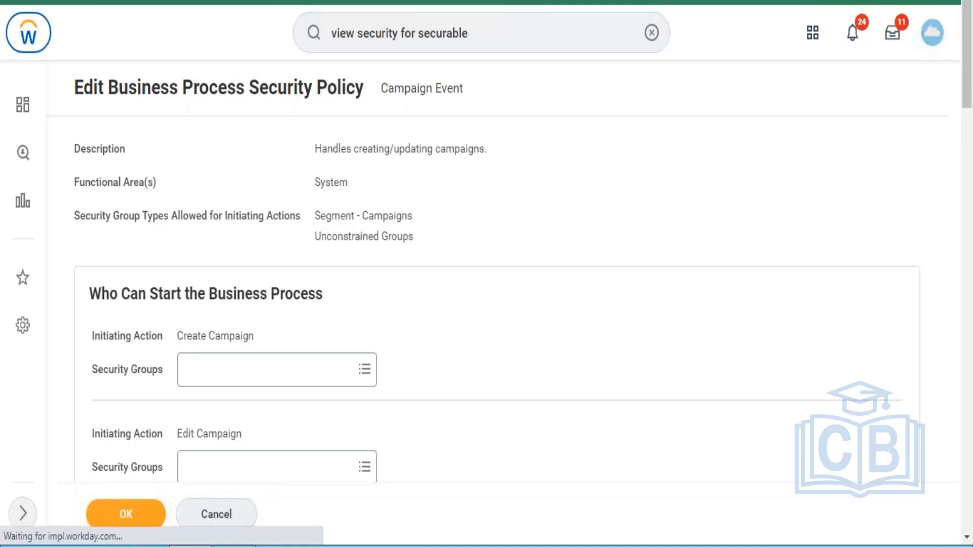